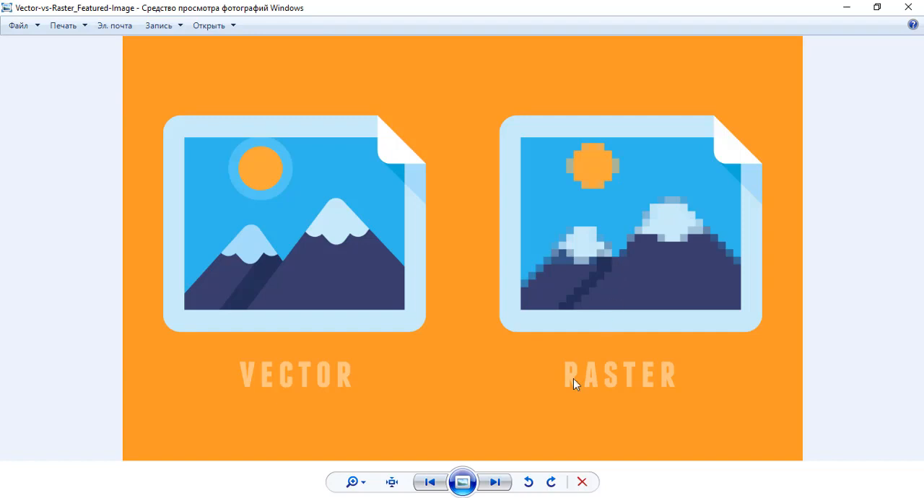
- Show the vector-vs-bitmap picture in the photo viewer, and switch to CorelDRAW with Страница 1 displayed
left_click(497, 482)
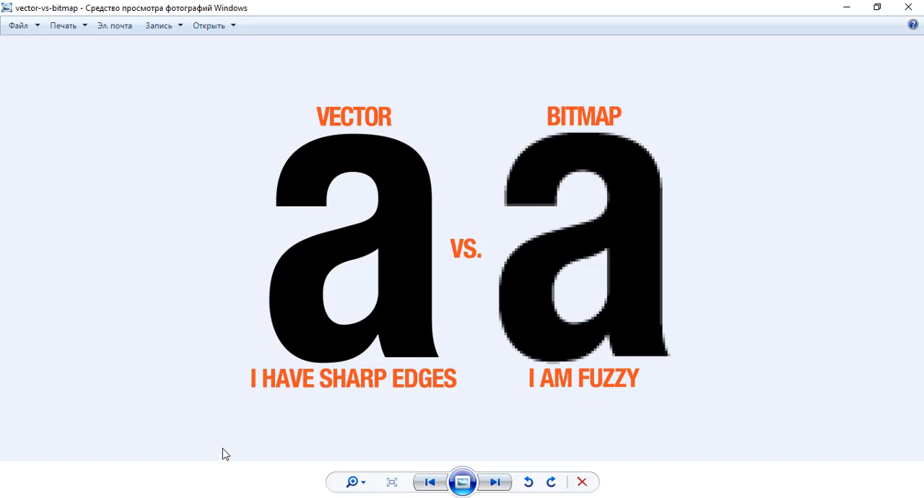
left_click(138, 497)
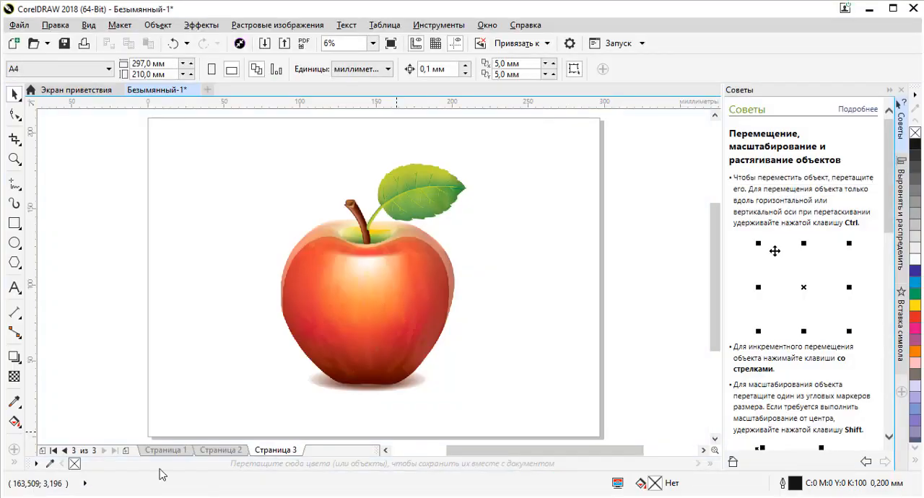
left_click(167, 449)
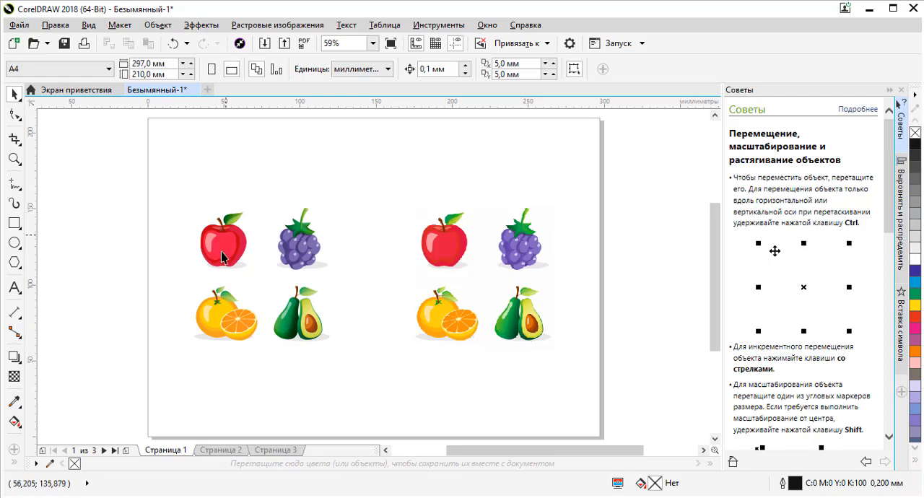
- Examine the edges of the vector apple's highlight, stem and leaf up close on Страница 1
scroll(221, 257, "up", 5)
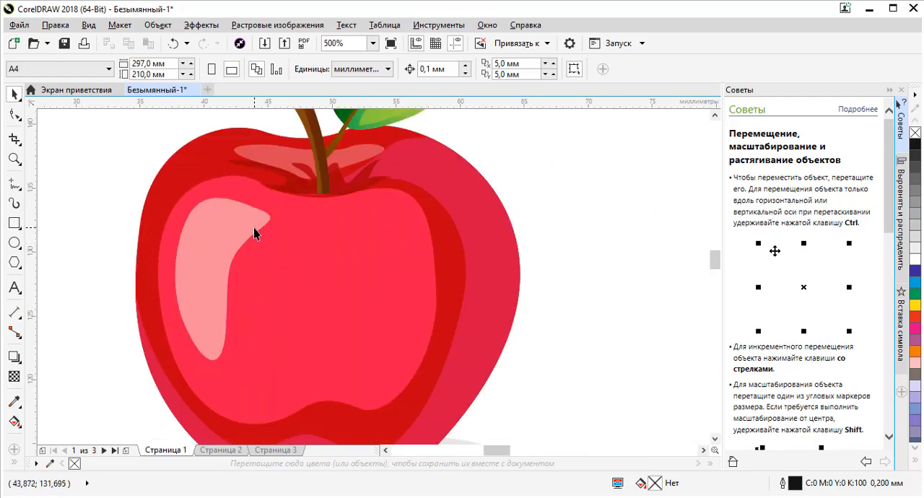
scroll(253, 228, "up", 11)
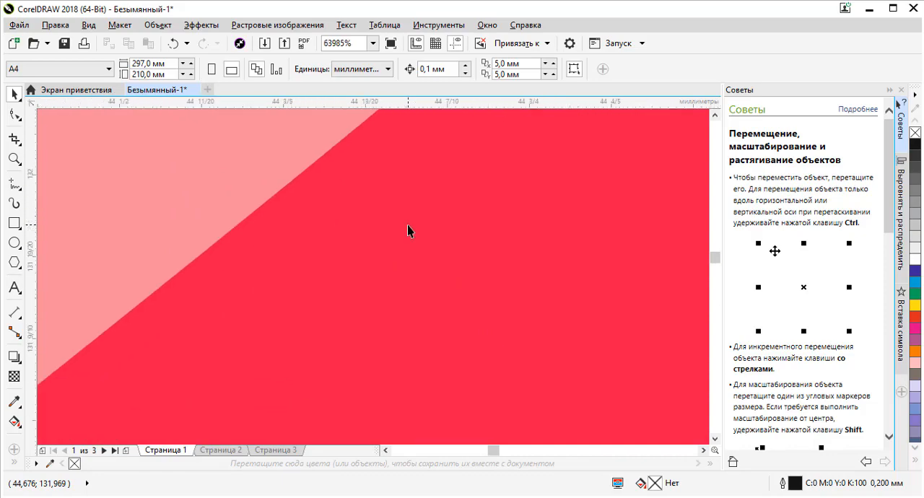
scroll(301, 232, "down", 11)
scroll(306, 218, "up", 3)
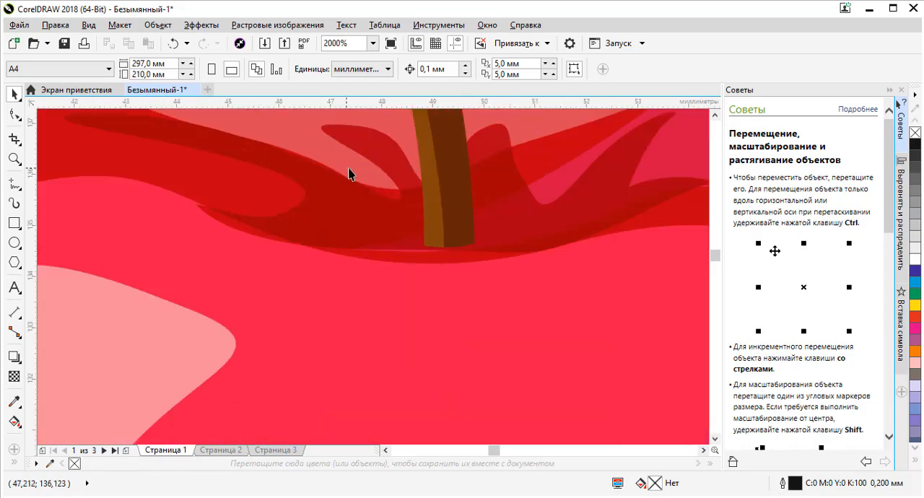
scroll(348, 173, "up", 2)
scroll(354, 205, "down", 6)
scroll(375, 248, "up", 6)
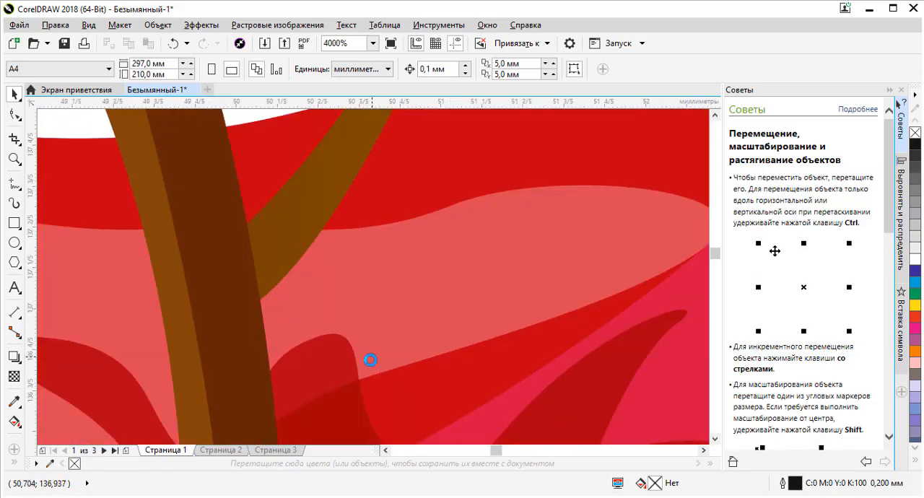
scroll(268, 278, "down", 6)
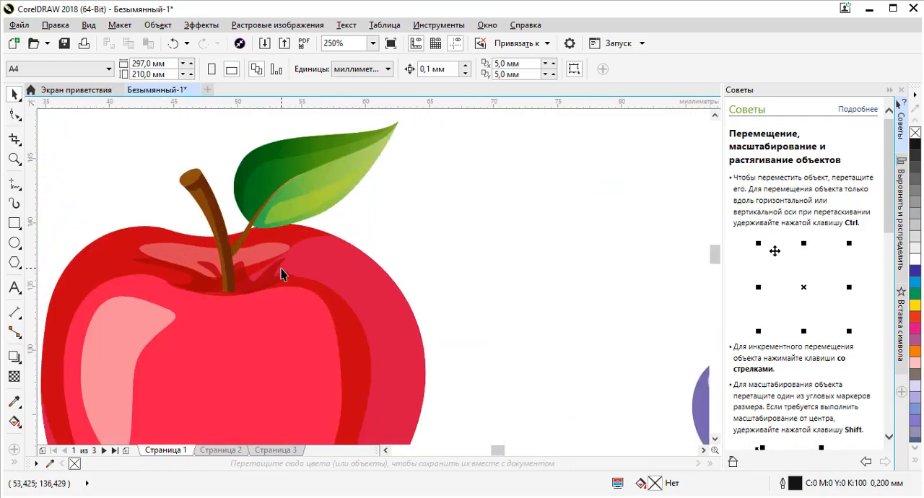
scroll(282, 273, "up", 5)
scroll(260, 254, "down", 7)
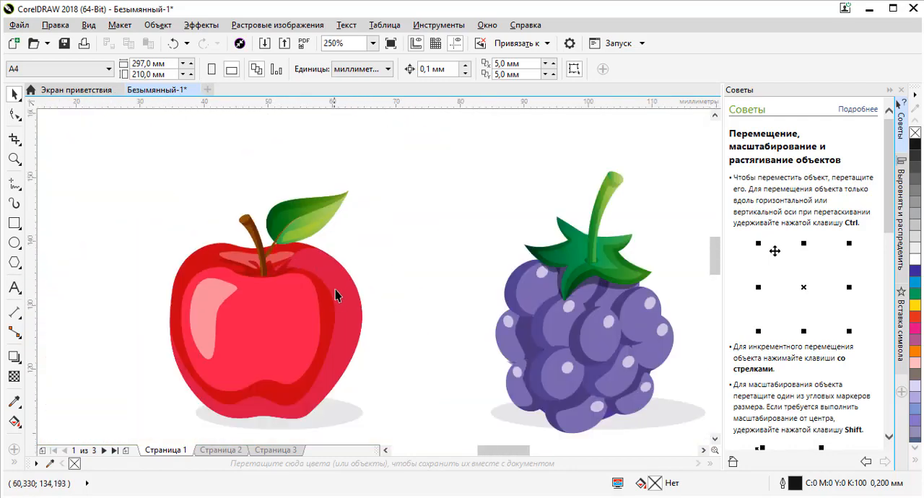
scroll(328, 333, "down", 2)
scroll(326, 310, "up", 6)
scroll(331, 267, "down", 4)
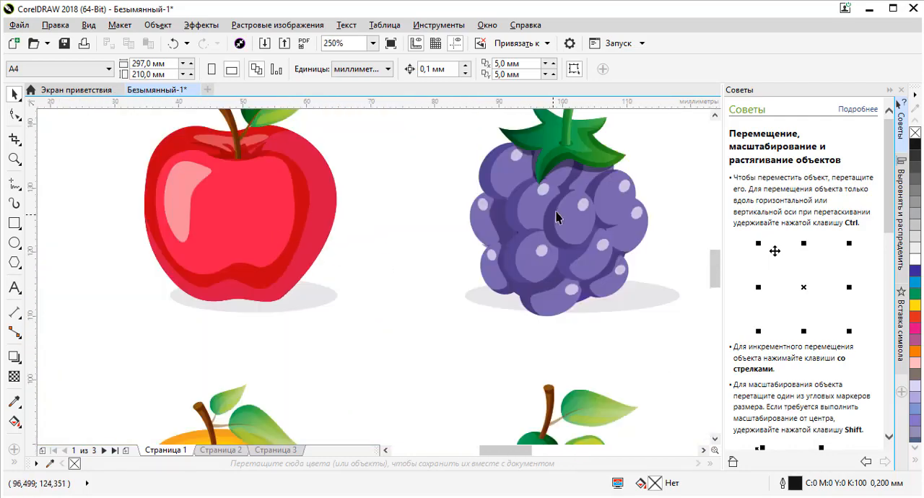
- Examine the contours and highlights of the vector blackberry at high magnification
scroll(557, 217, "up", 4)
scroll(580, 205, "down", 6)
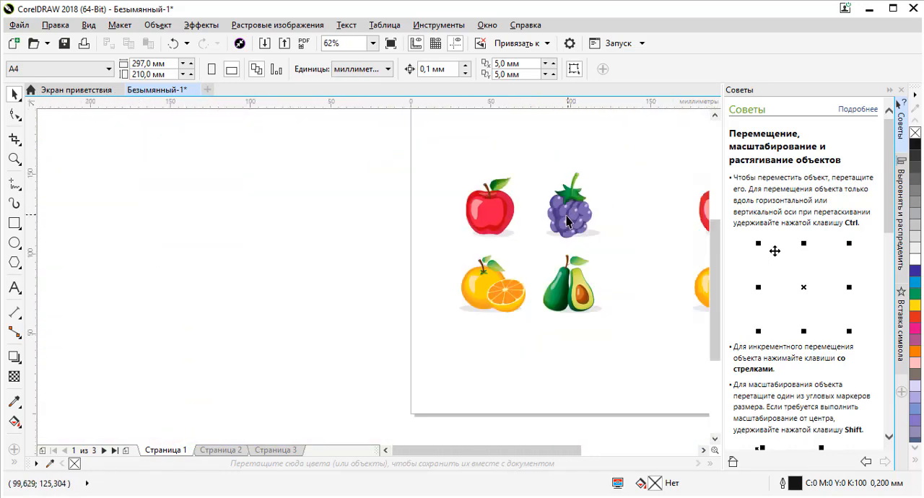
scroll(567, 222, "down", 1)
scroll(568, 221, "up", 6)
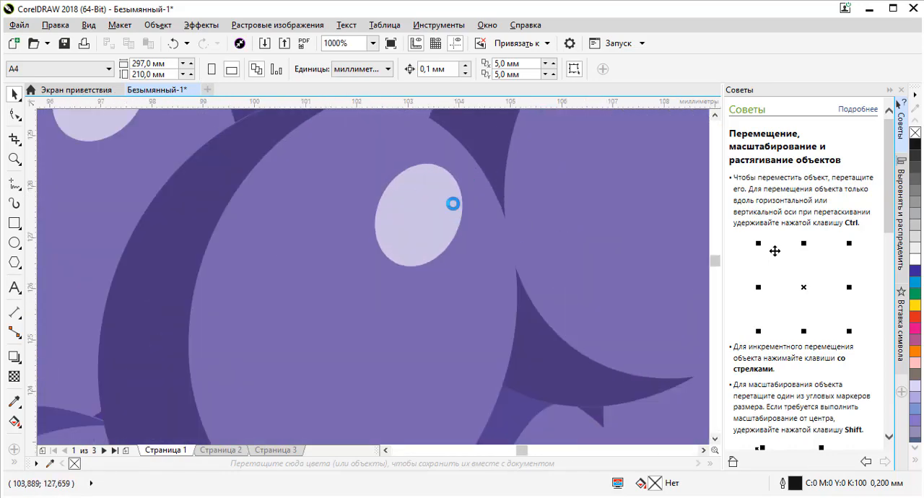
scroll(404, 199, "up", 3)
scroll(353, 199, "down", 6)
scroll(363, 269, "up", 7)
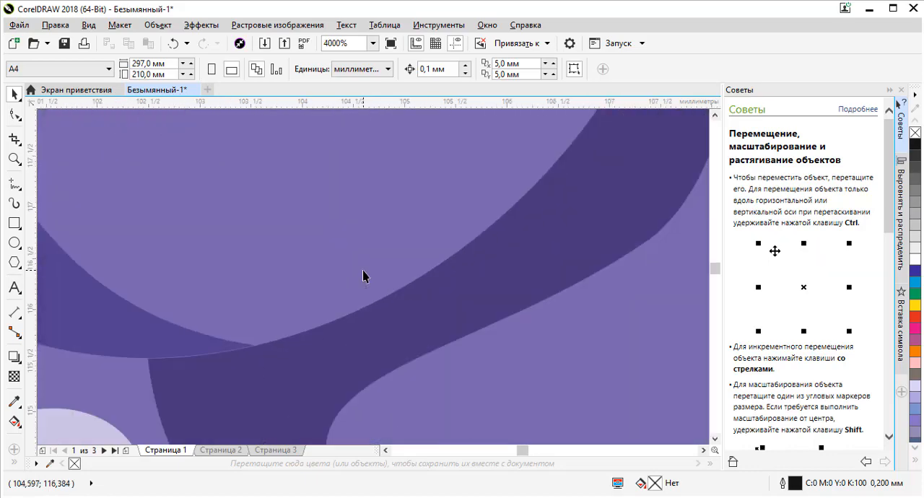
scroll(363, 271, "down", 7)
scroll(339, 287, "up", 7)
scroll(404, 216, "down", 10)
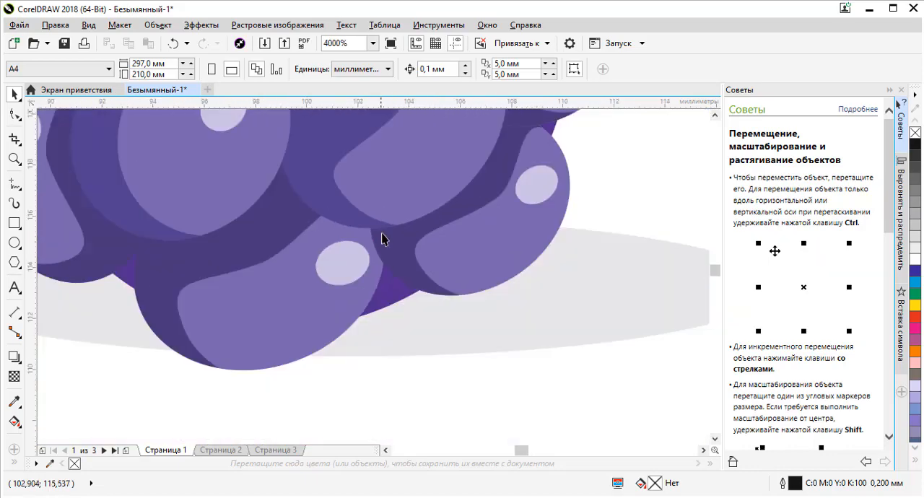
scroll(387, 288, "up", 2)
- Examine the vector avocado and orange up close in the same fruit group
scroll(396, 322, "up", 7)
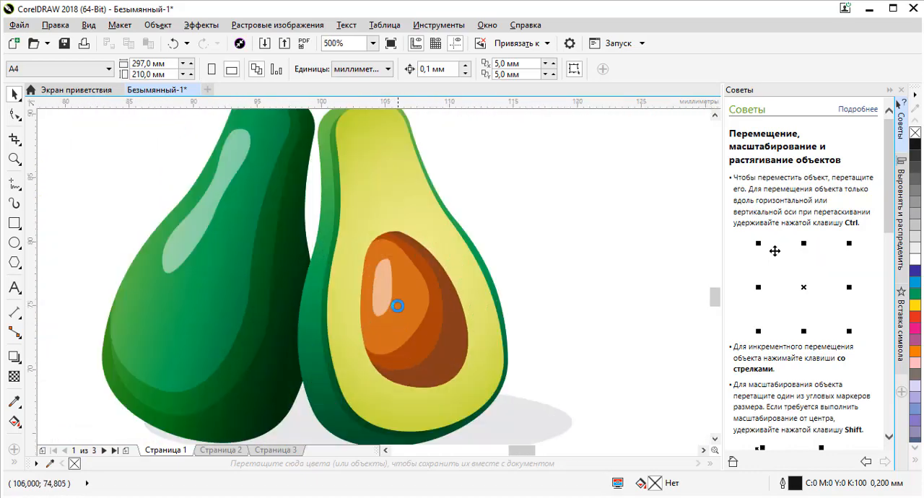
scroll(364, 258, "down", 6)
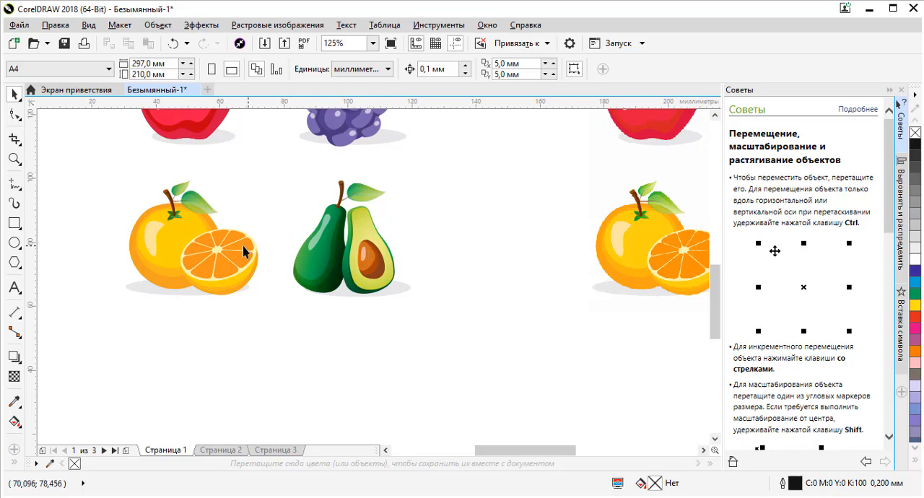
scroll(243, 252, "up", 7)
scroll(226, 254, "down", 6)
scroll(228, 260, "down", 3)
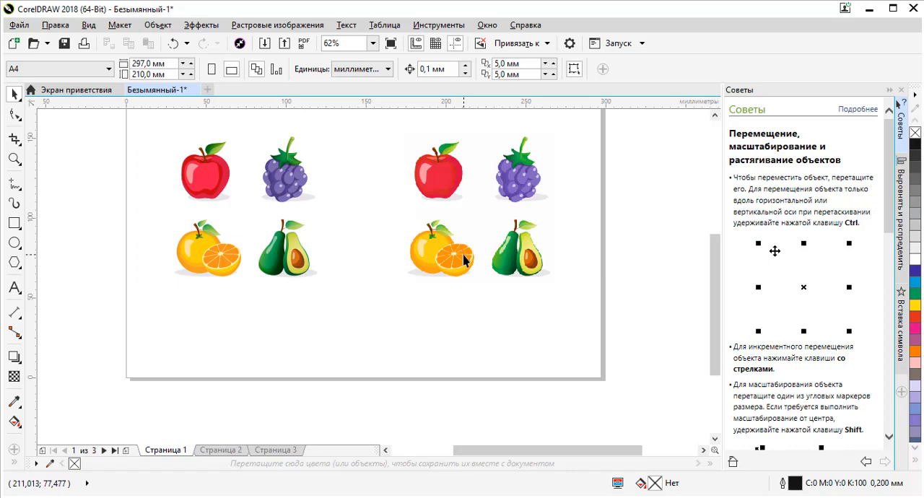
- Examine the pixel structure of the cut orange's segments in the raster fruit group
scroll(458, 259, "up", 3)
scroll(456, 260, "up", 3)
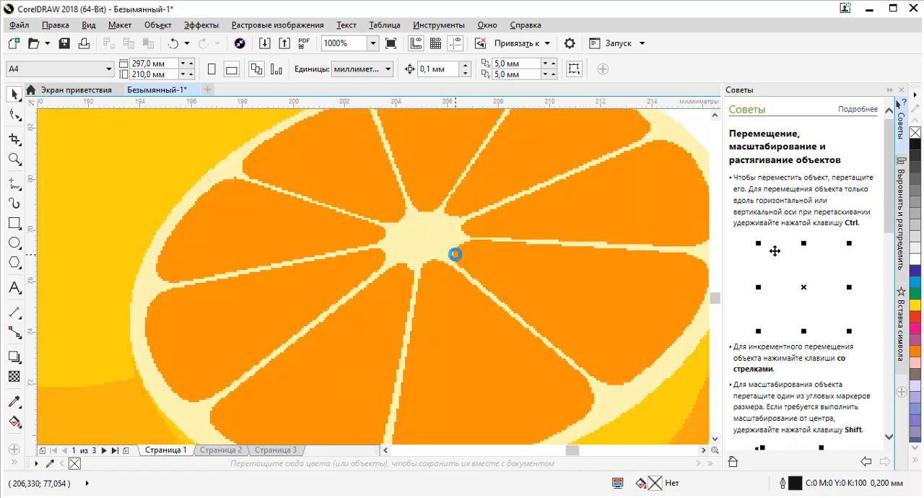
scroll(473, 223, "up", 3)
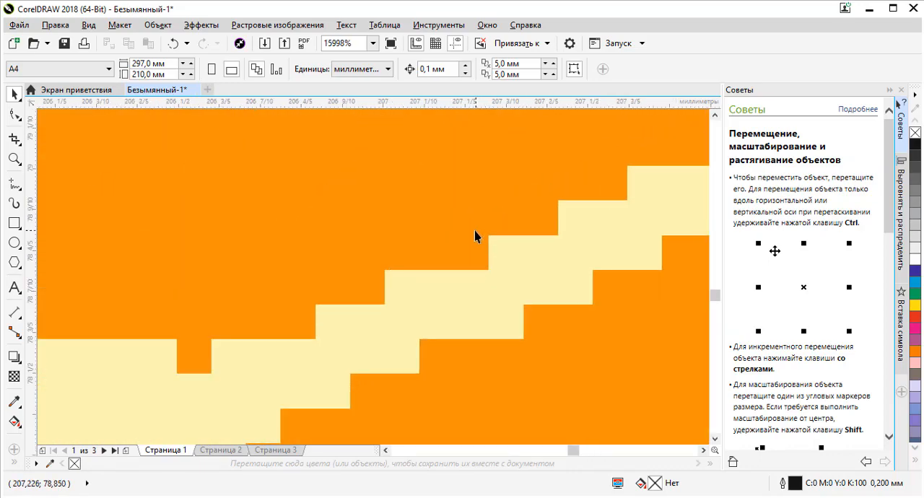
scroll(476, 236, "down", 2)
scroll(465, 265, "down", 4)
scroll(433, 243, "up", 6)
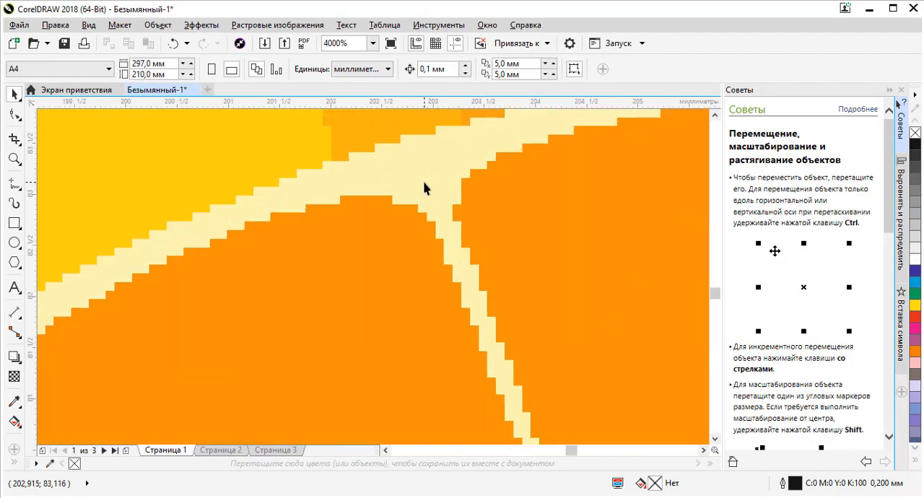
- Inspect the raster orange's highlight and the cut half's outer edge, and return to a full-page view
scroll(427, 190, "down", 1)
scroll(433, 188, "down", 4)
scroll(346, 181, "up", 3)
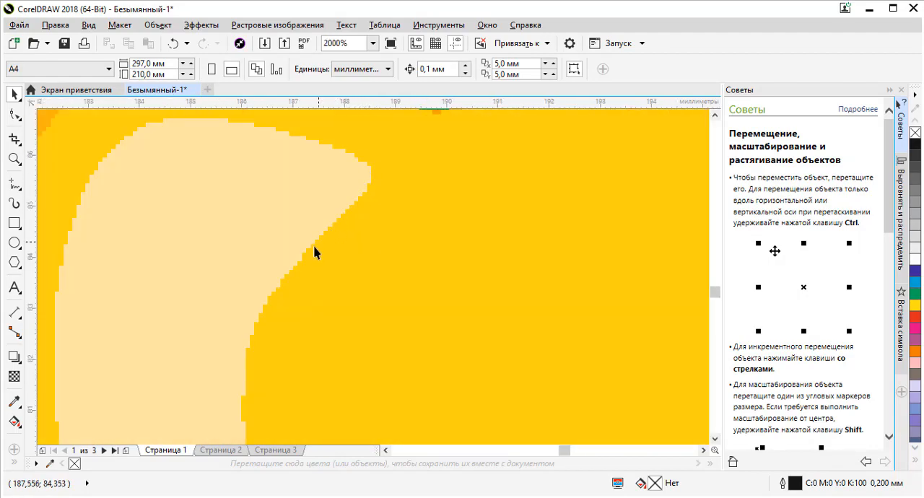
scroll(325, 246, "down", 1)
scroll(195, 253, "up", 2)
scroll(237, 221, "down", 2)
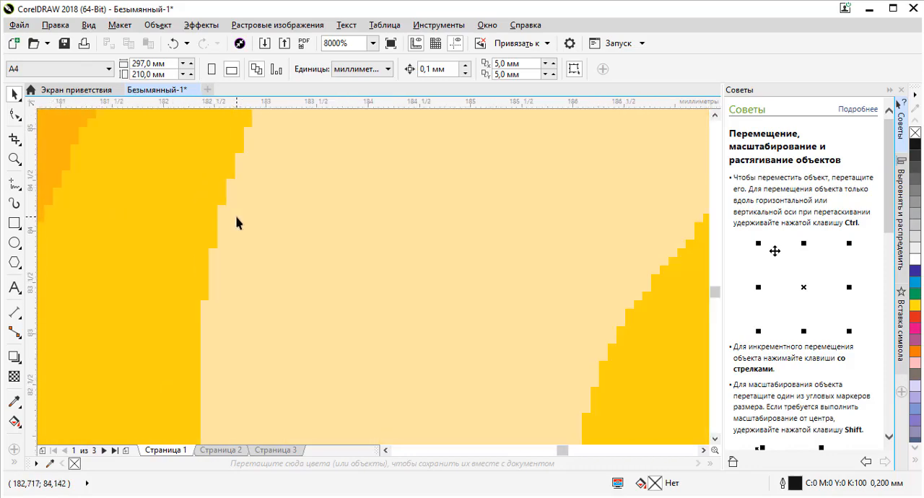
scroll(180, 209, "down", 2)
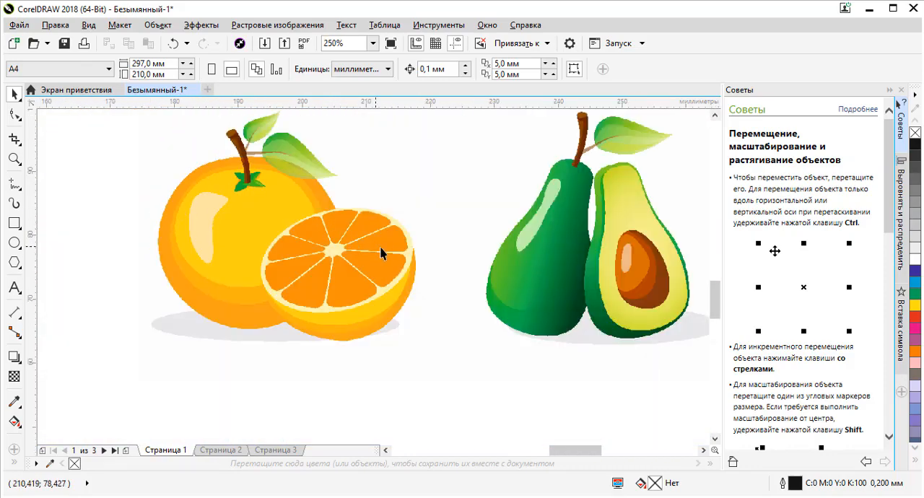
scroll(404, 252, "up", 3)
scroll(426, 229, "up", 3)
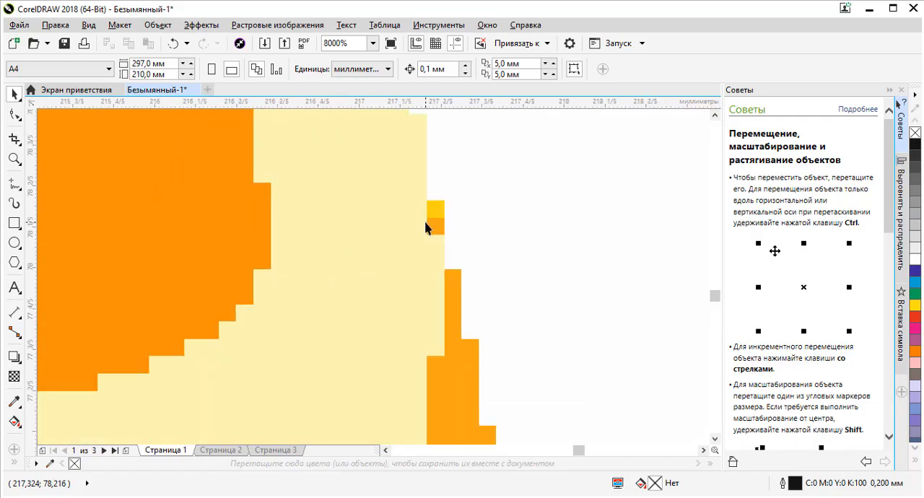
scroll(425, 222, "down", 7)
scroll(437, 258, "up", 4)
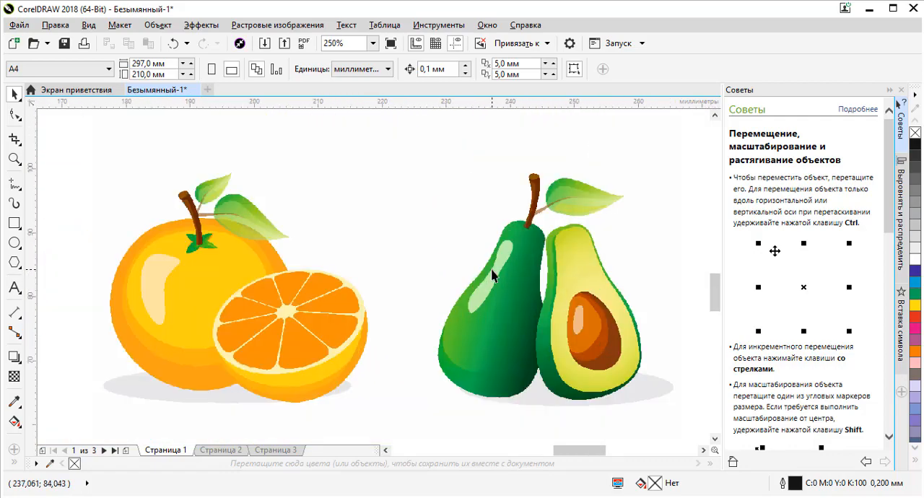
scroll(496, 272, "down", 6)
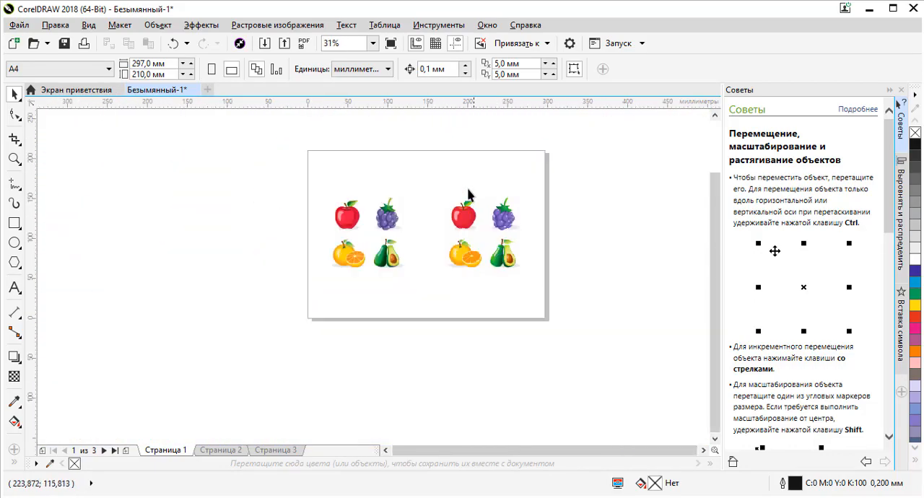
scroll(467, 192, "up", 1)
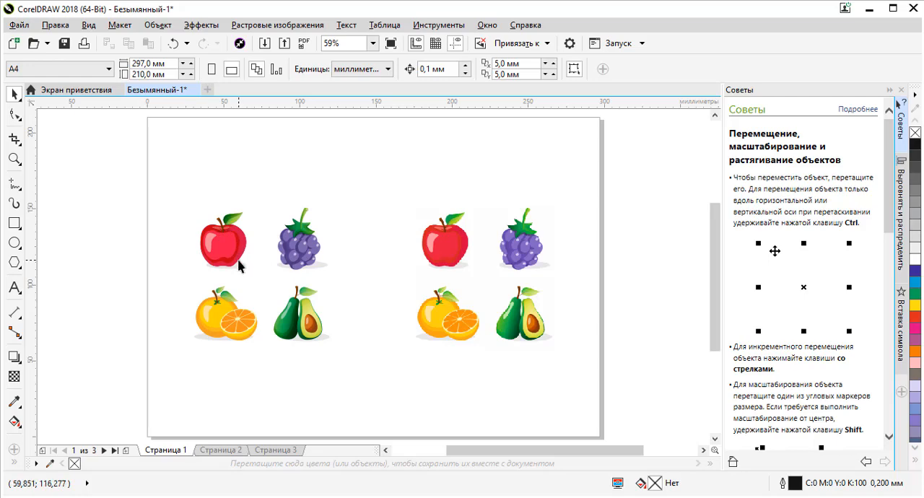
- Compare the apple images on Страница 2 and Страница 3 by alternating between them, and return to Страница 1
key("Page_Down")
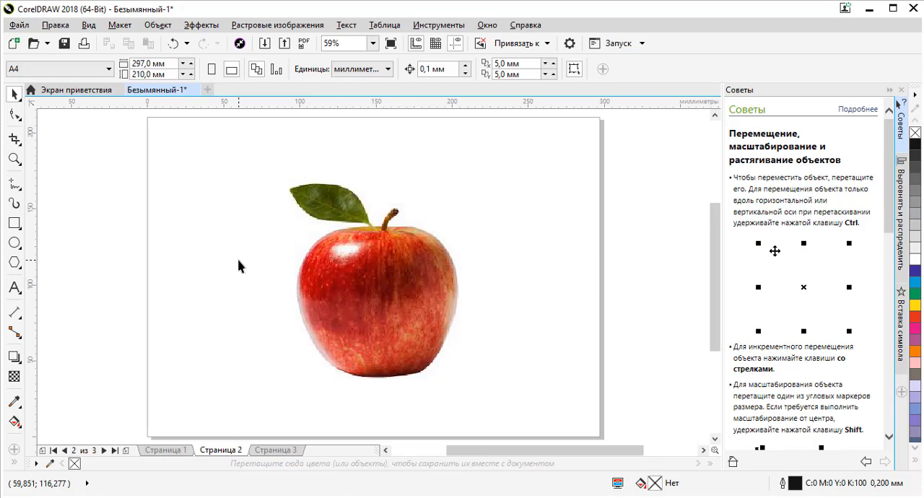
key("Page_Down")
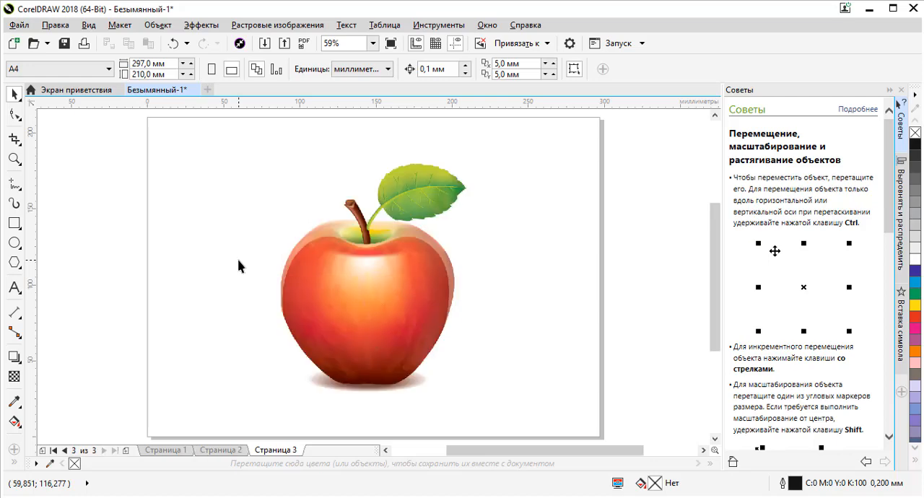
key("Page_Up")
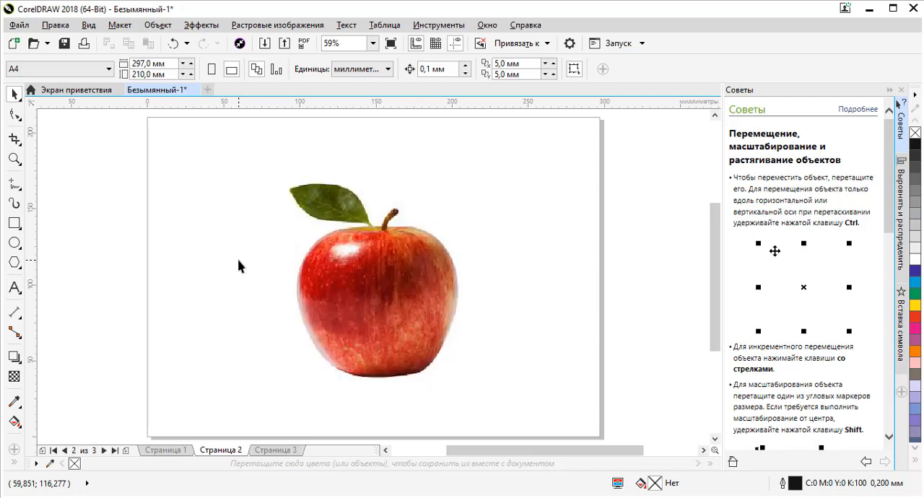
key("Page_Down")
key("Page_Up")
key("Page_Down")
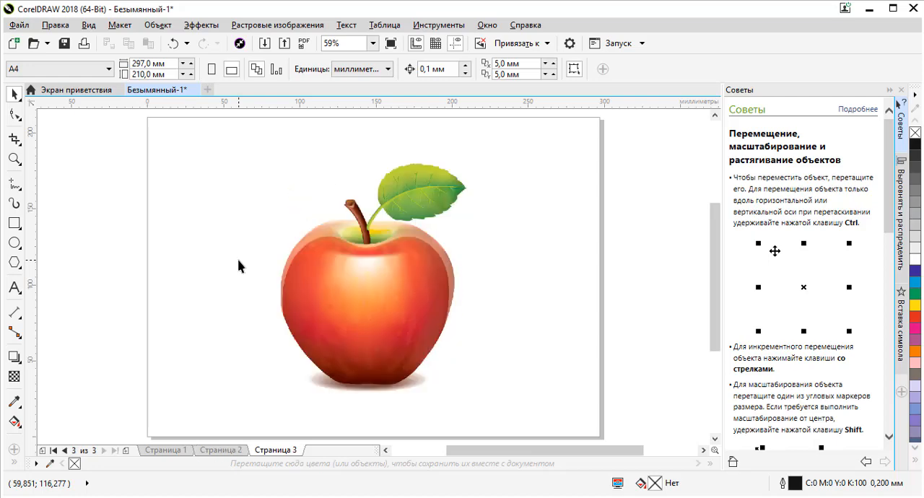
key("Page_Up")
key("Page_Down")
key("Page_Up")
key("Page_Down")
key("Page_Up")
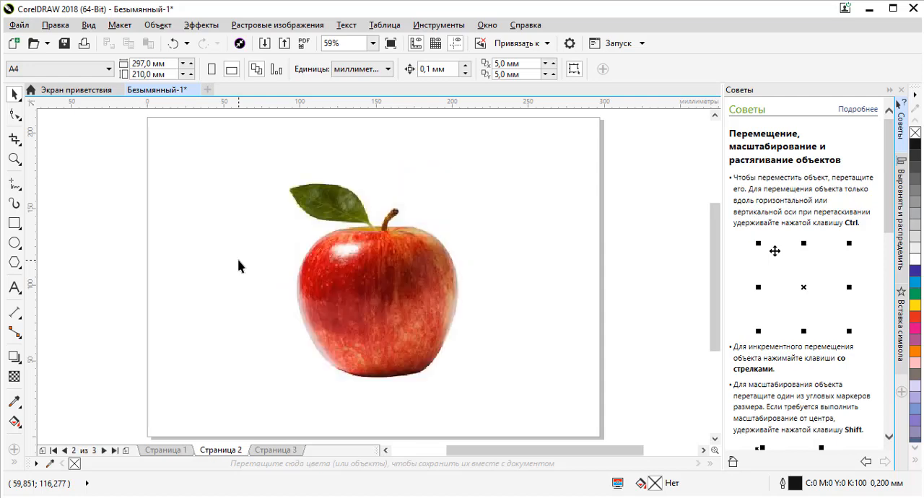
key("Page_Down")
key("Page_Up")
left_click(166, 450)
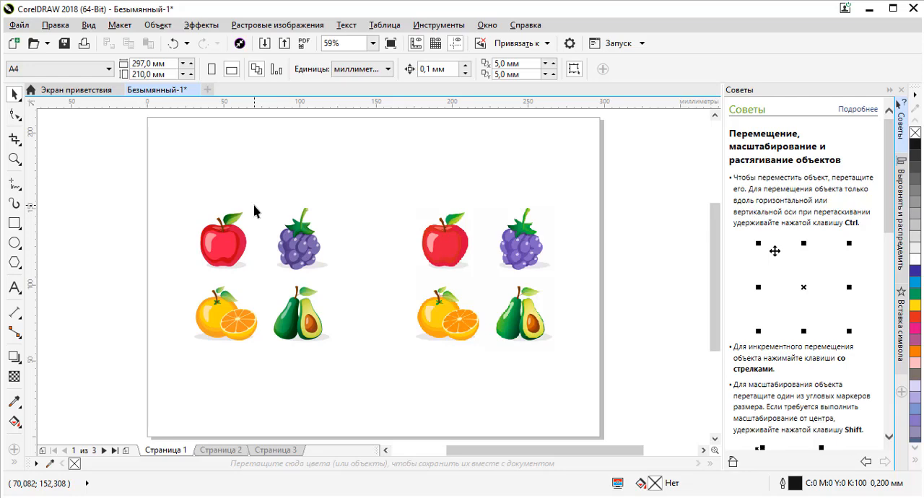
- Close CorelDRAW and the Windows photo viewer to return to the desktop
left_click(914, 8)
left_click(464, 289)
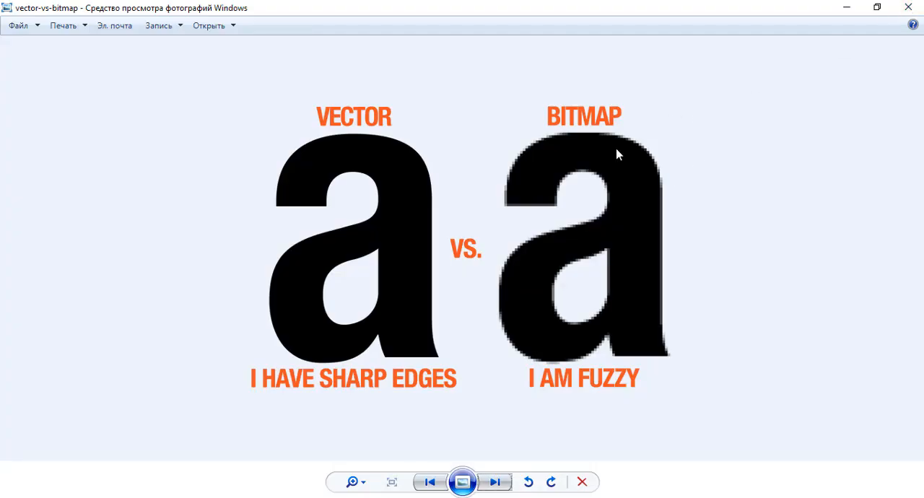
left_click(914, 8)
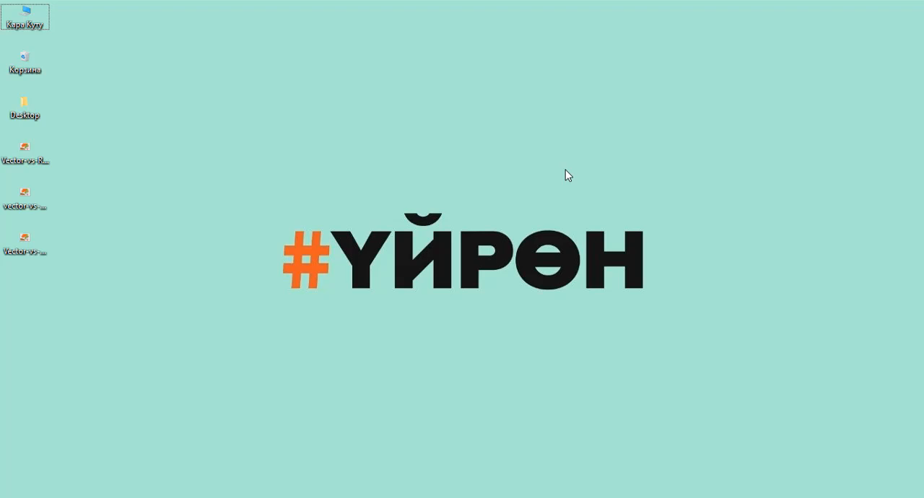
- Launch CorelDRAW 2018 and browse the sample artwork previews on the welcome screen
left_click(122, 497)
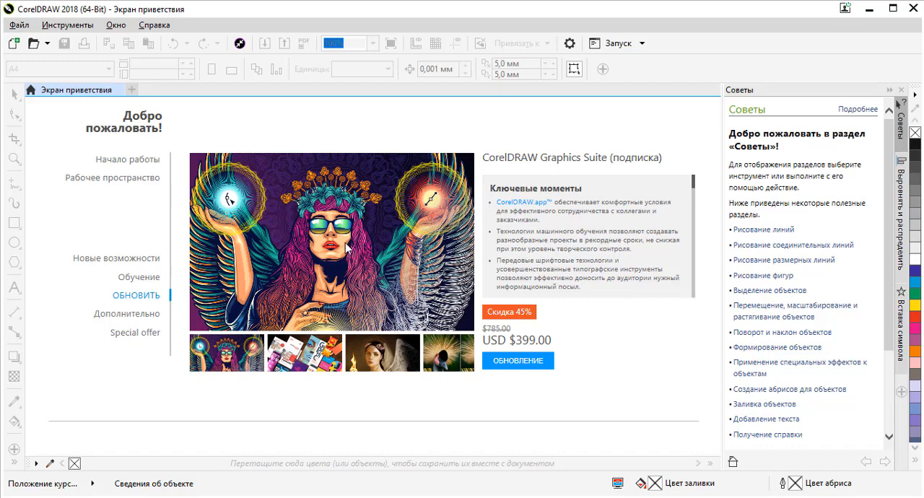
left_click(314, 355)
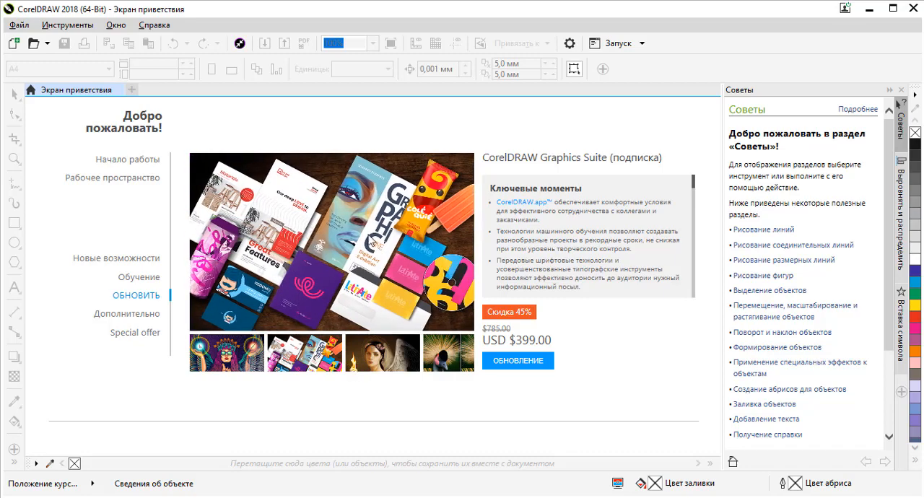
left_click(370, 354)
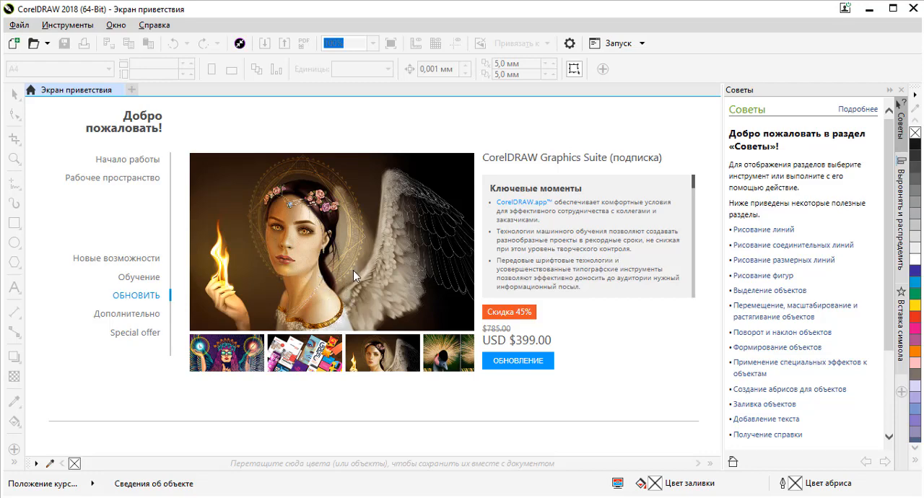
left_click(444, 354)
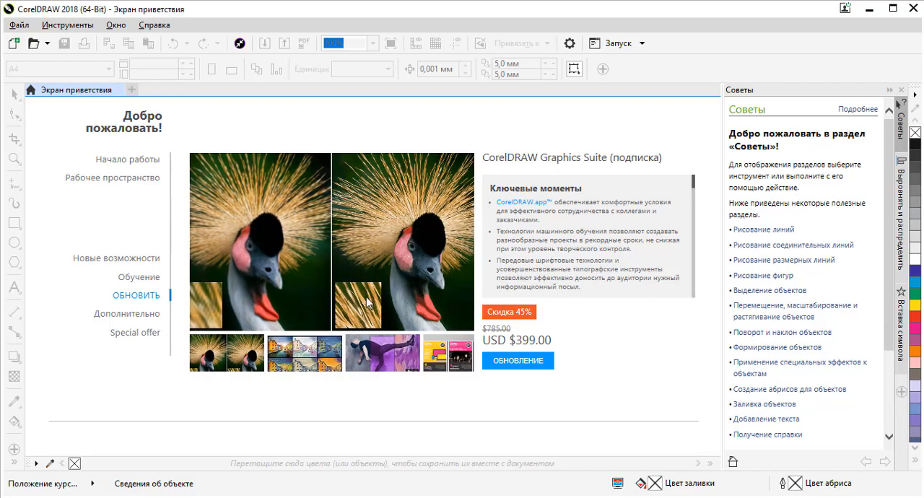
left_click(395, 361)
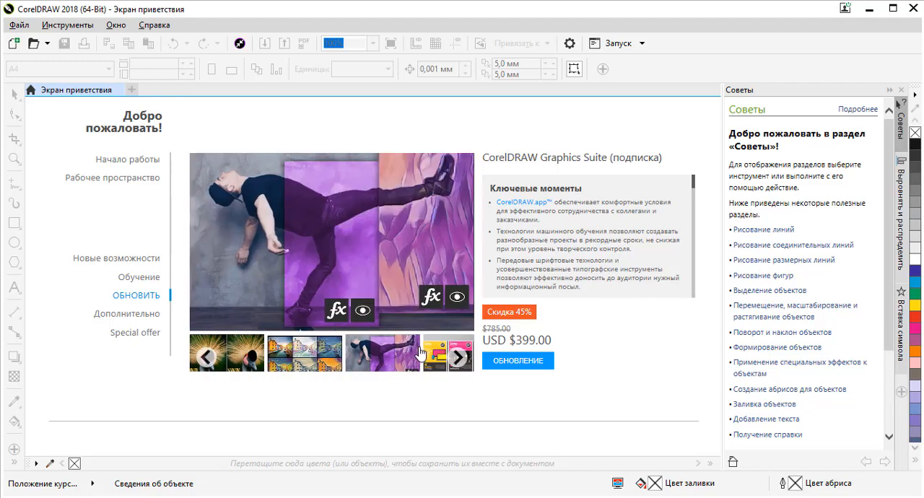
left_click(333, 355)
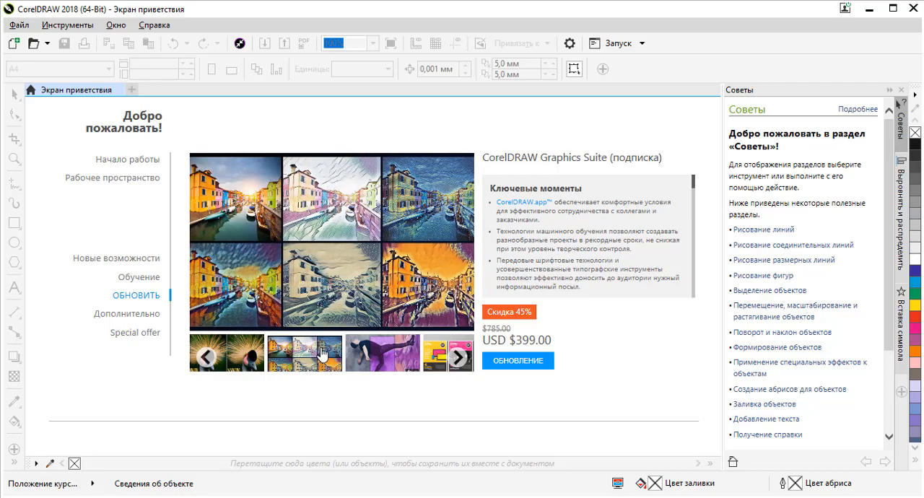
left_click(389, 349)
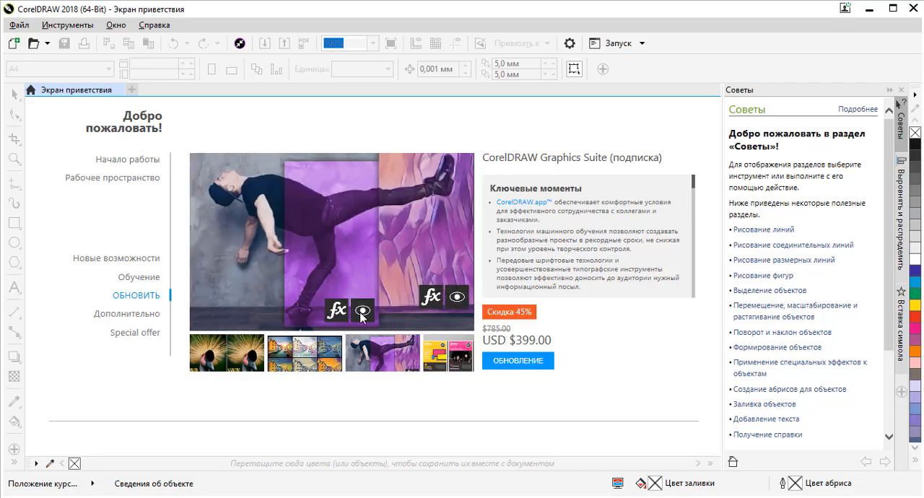
left_click(287, 352)
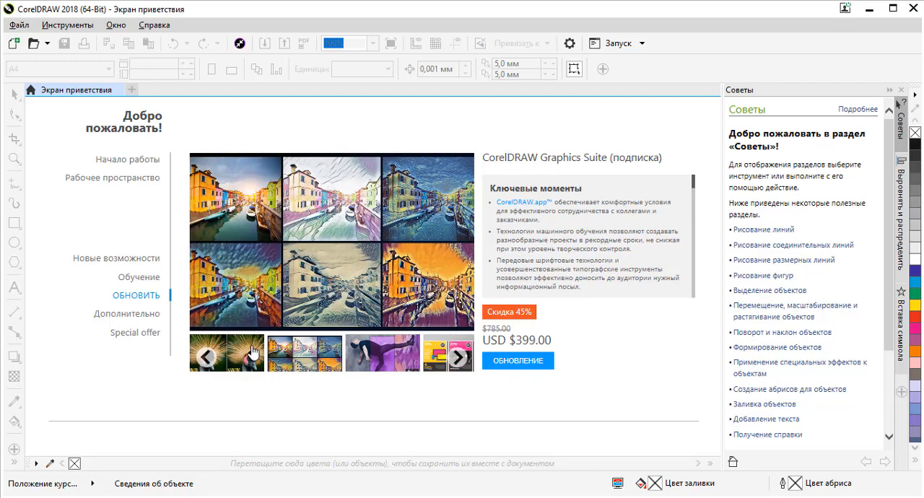
left_click(253, 354)
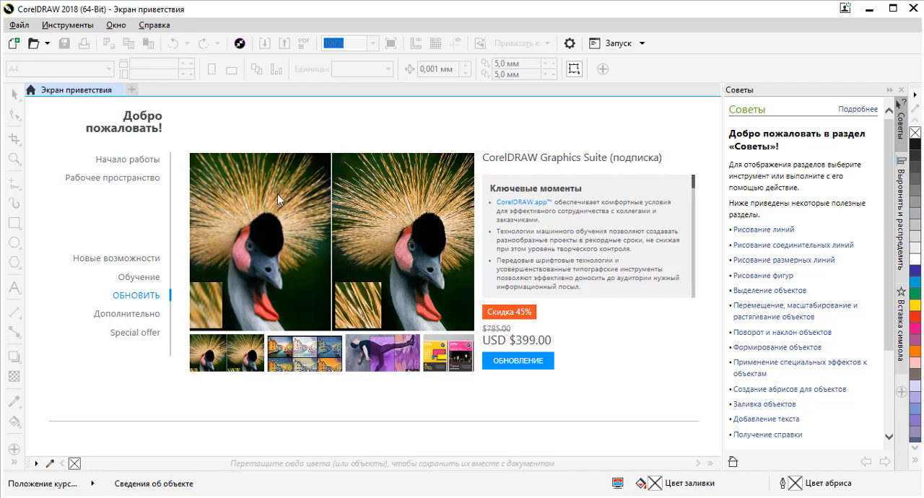
left_click(15, 45)
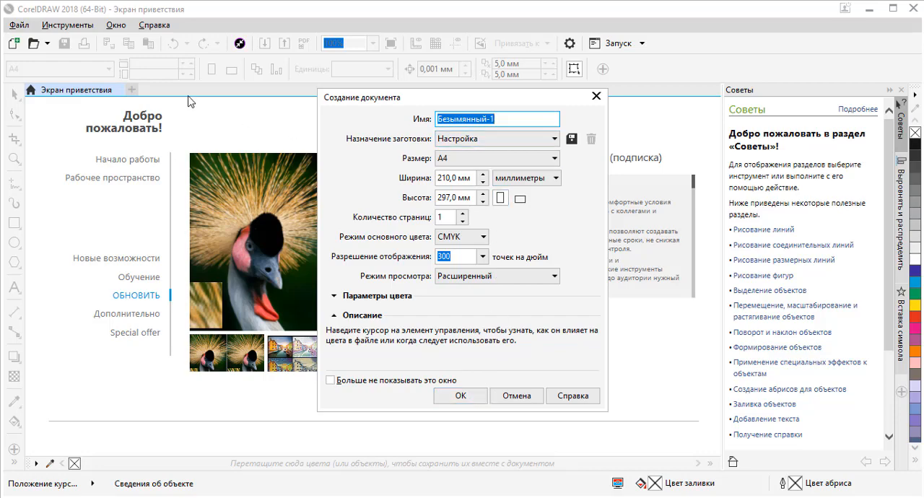
left_click(596, 96)
left_click(22, 26)
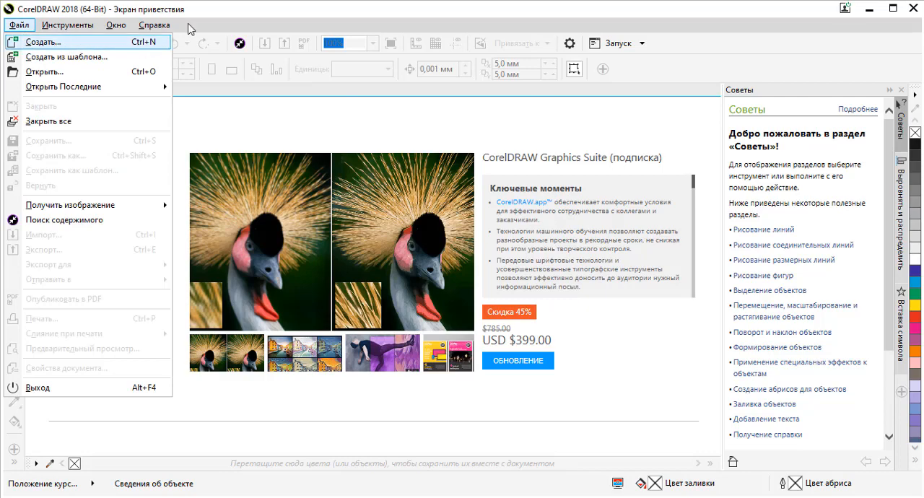
left_click(218, 6)
left_click(116, 26)
- Create a new document from the default A4 settings with CMYK as the primary colour mode
left_click(11, 47)
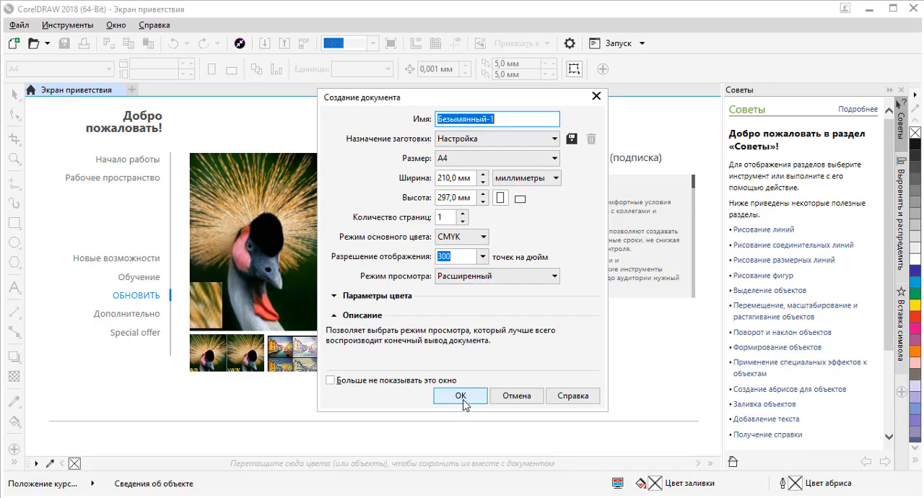
left_click(452, 239)
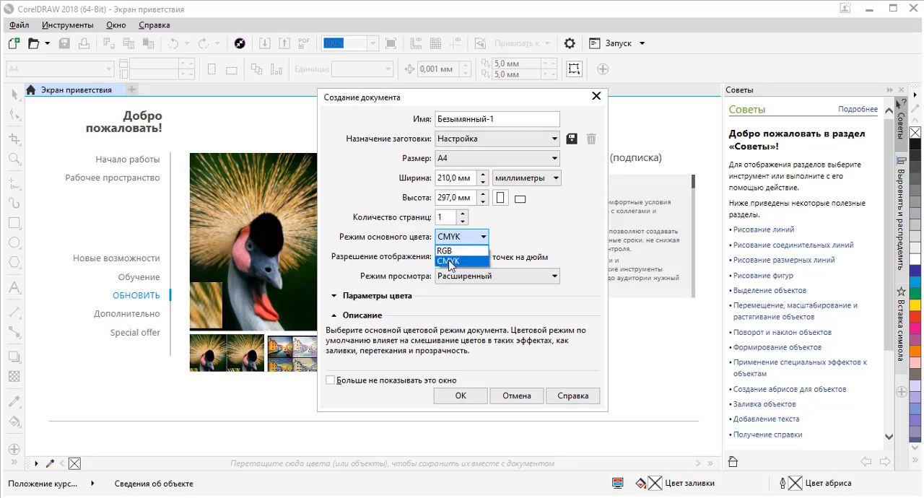
left_click(451, 261)
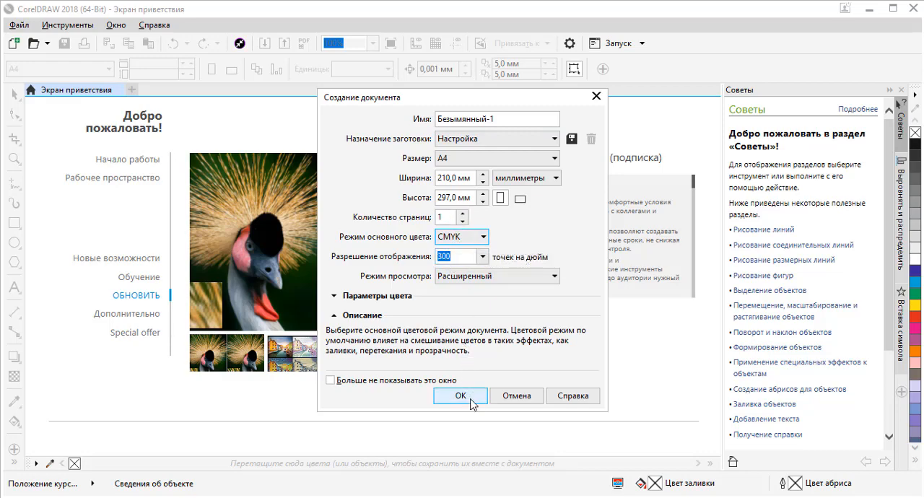
left_click(470, 398)
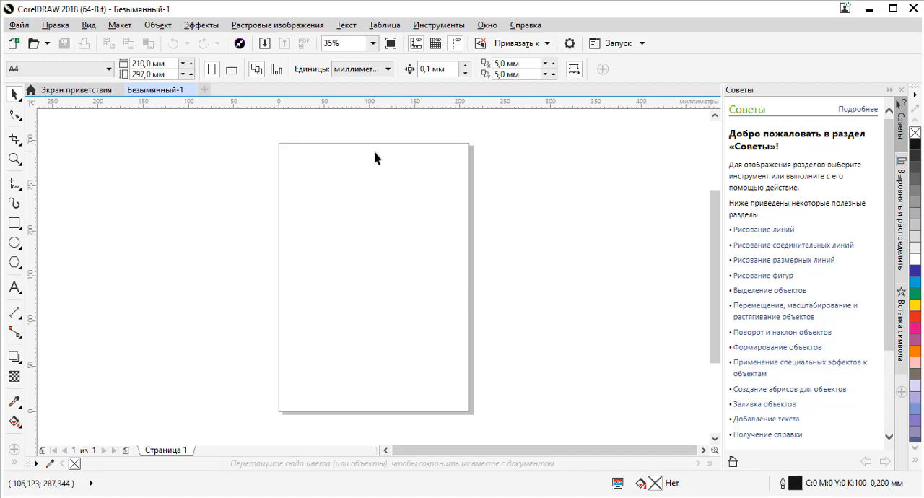
left_click(74, 91)
left_click(153, 91)
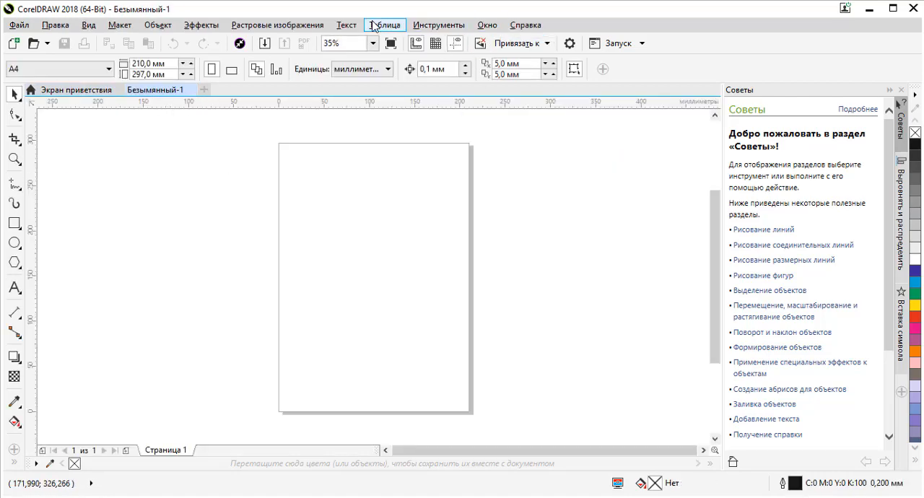
- In the program's general workspace options, set the startup action to "Создавать новый документ"
left_click(438, 25)
left_click(435, 58)
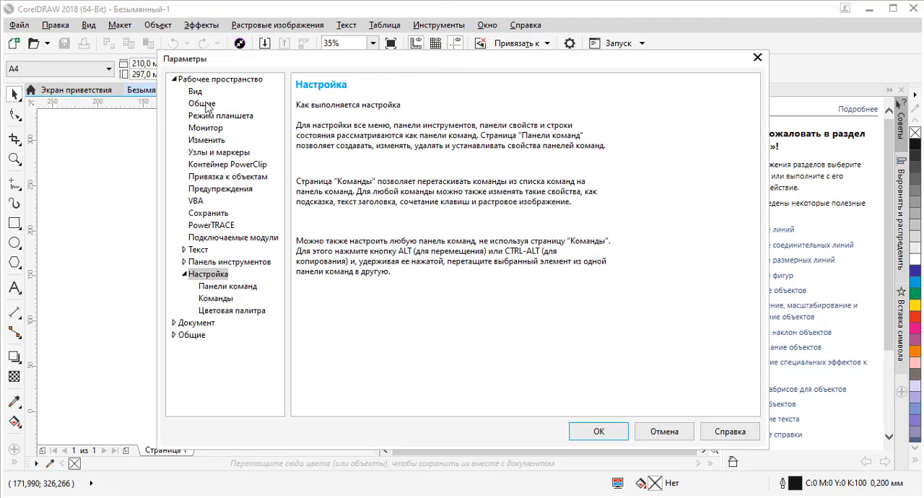
left_click(205, 103)
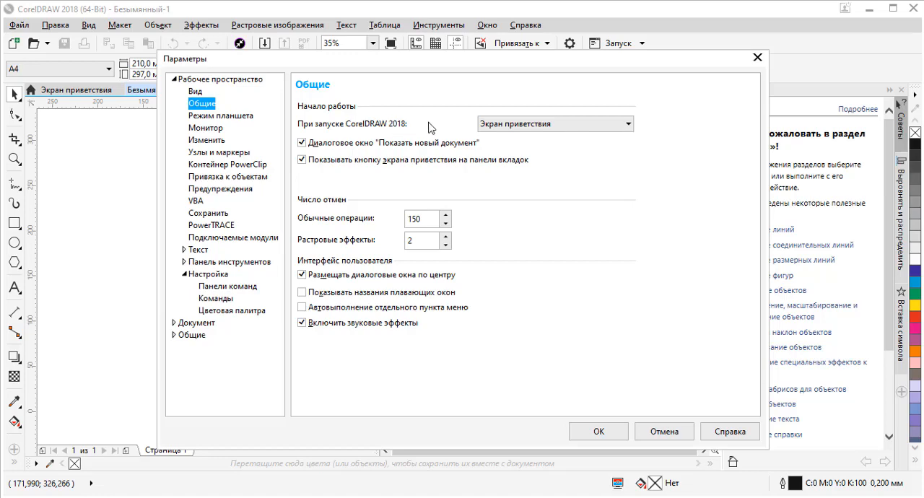
left_click(507, 130)
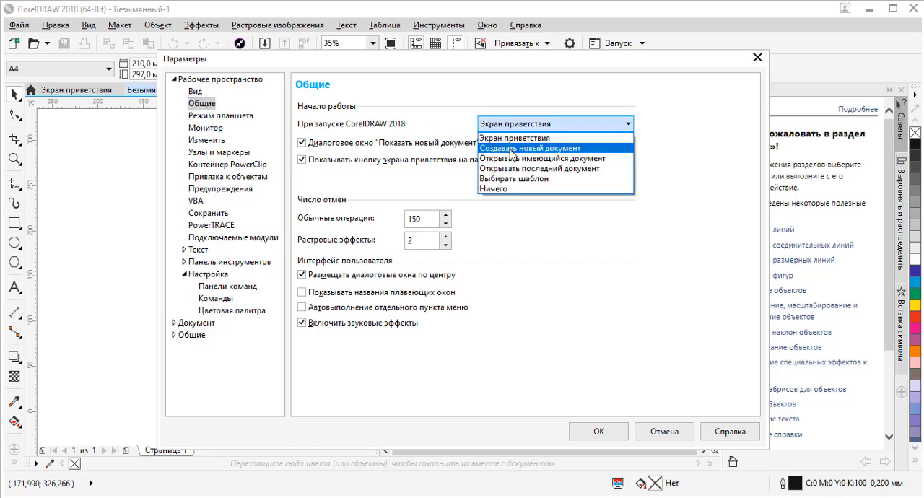
left_click(527, 149)
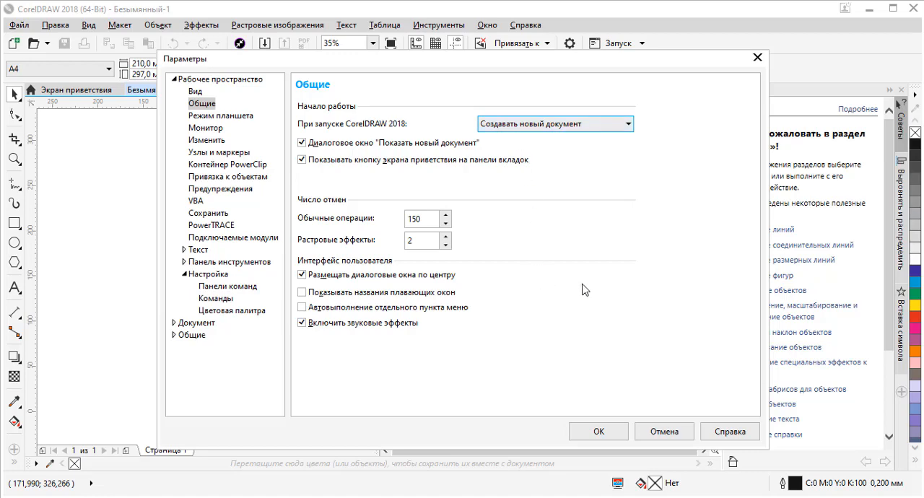
left_click(607, 432)
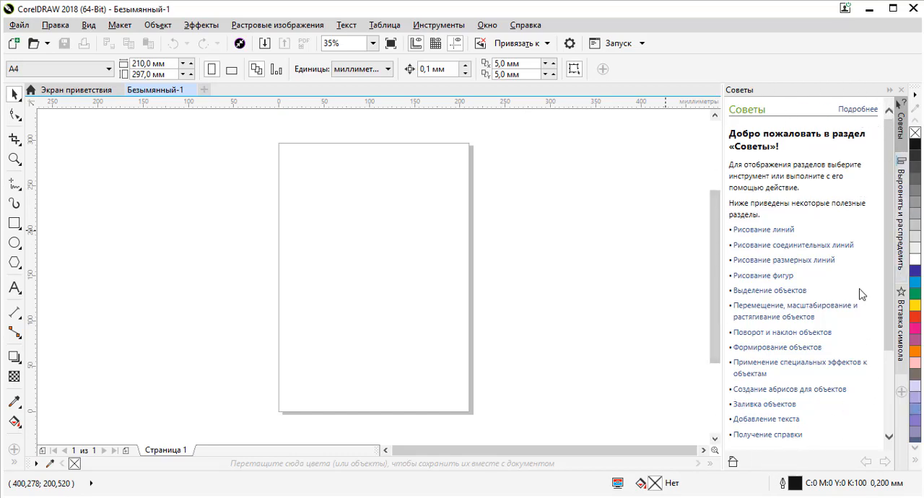
- Look at the "Выровнять и распределить" and "Вставка символа" dockers, and return to "Советы"
left_click(903, 242)
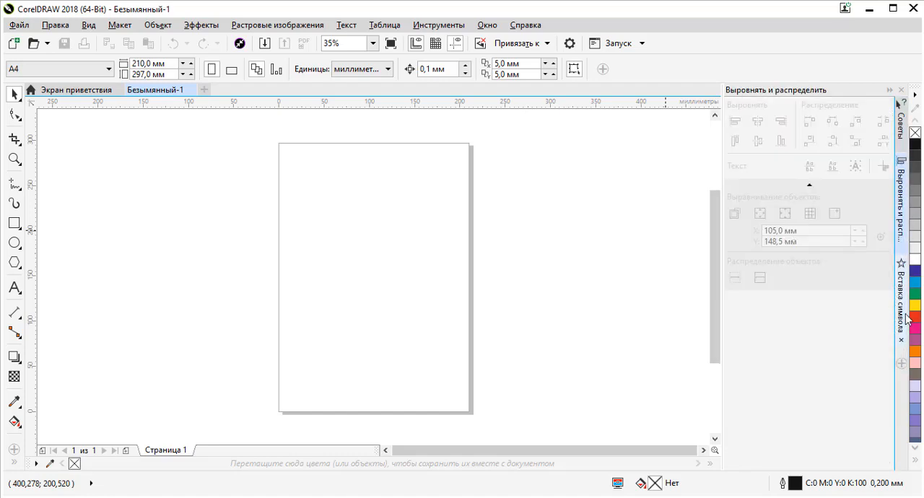
left_click(903, 312)
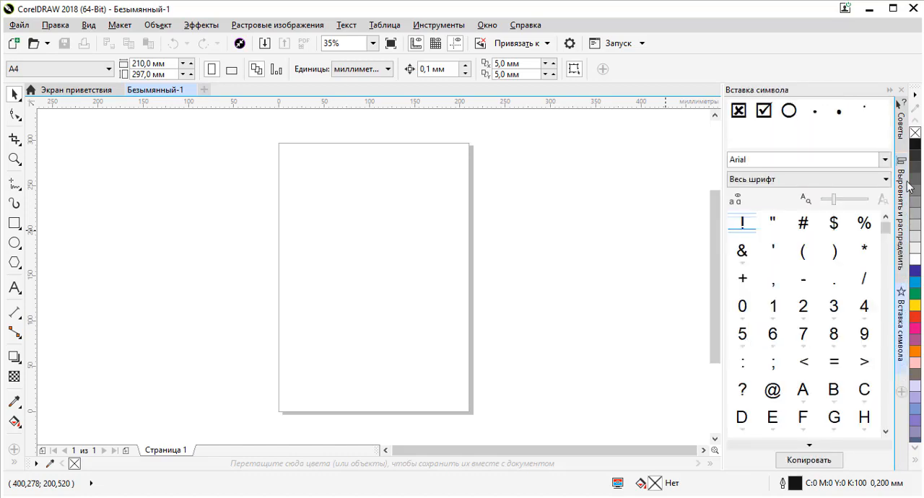
left_click(902, 141)
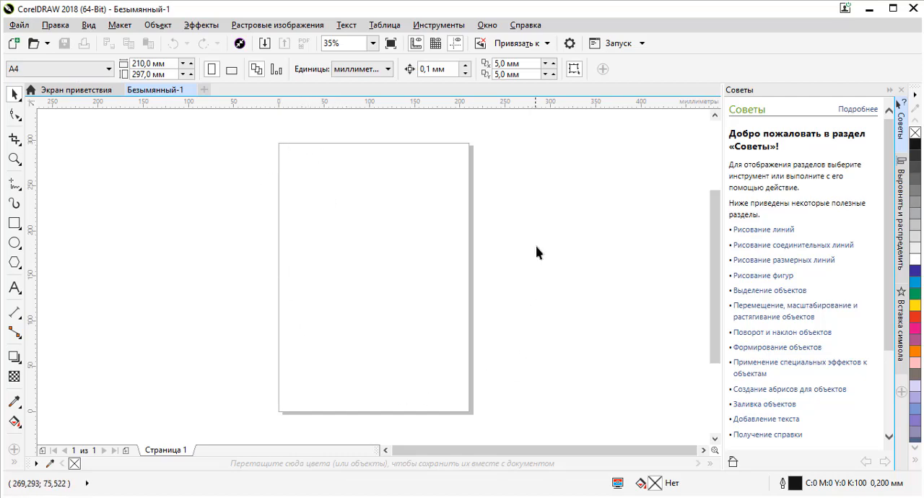
- Set the document's page size to the A5 preset
left_click(108, 71)
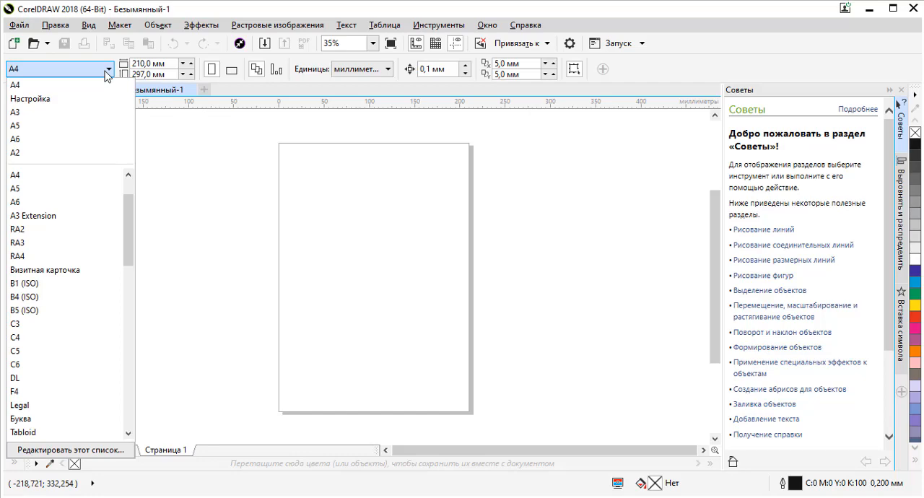
left_click(19, 128)
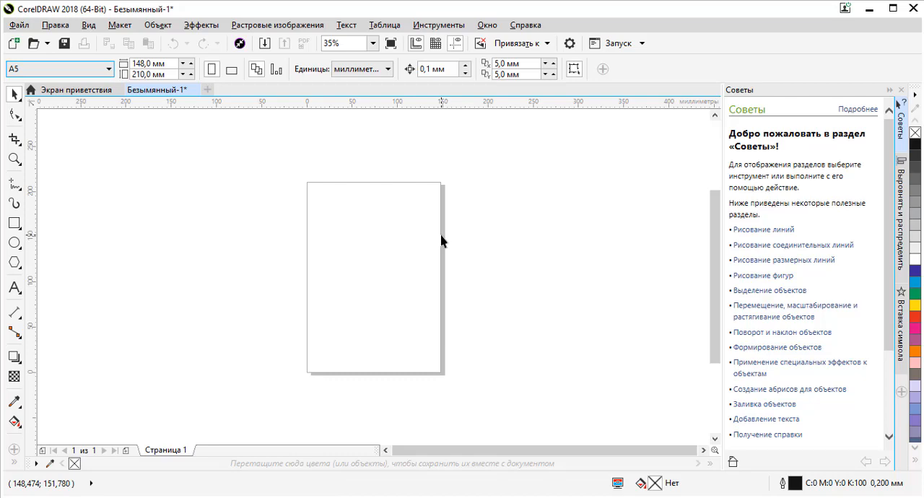
left_click(109, 69)
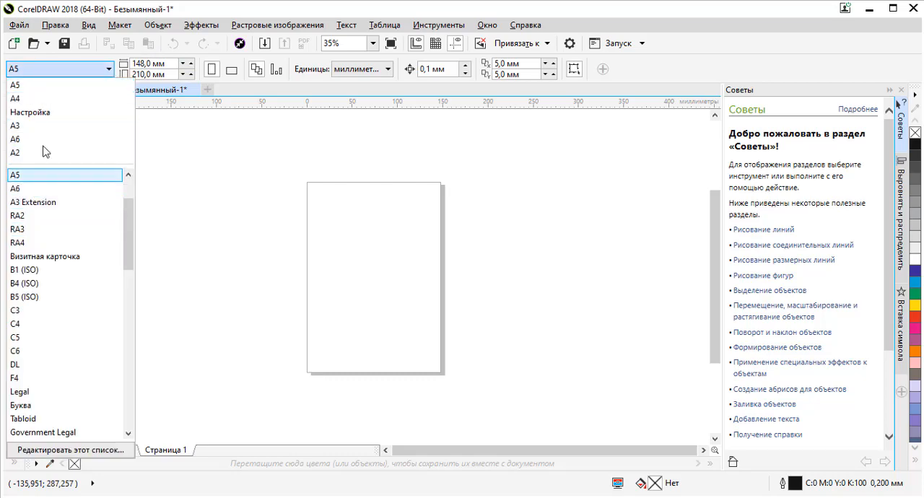
left_click(57, 67)
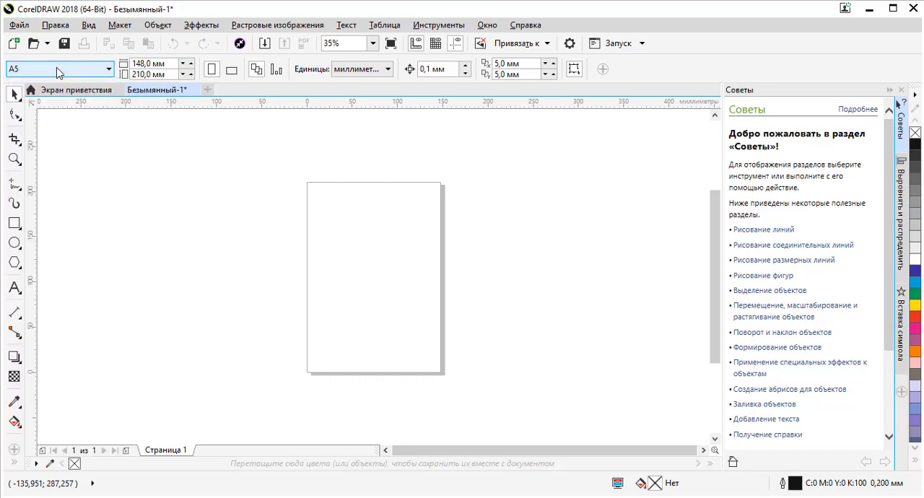
- Set both the page width and the page height to 210 mm
left_click(172, 63)
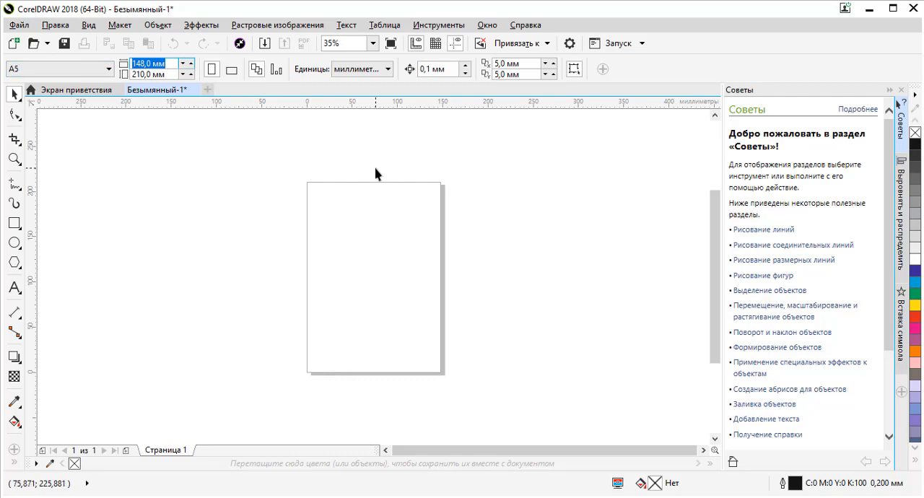
type("210")
key("Tab")
type("21")
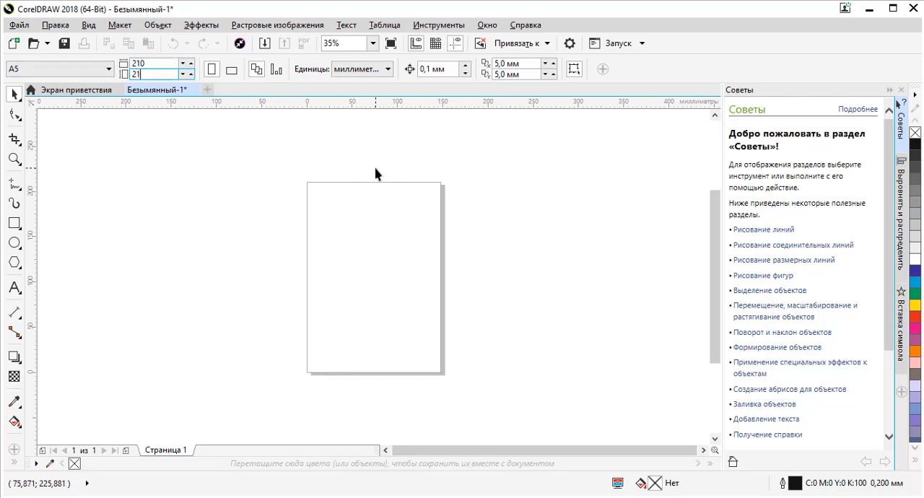
key("Return")
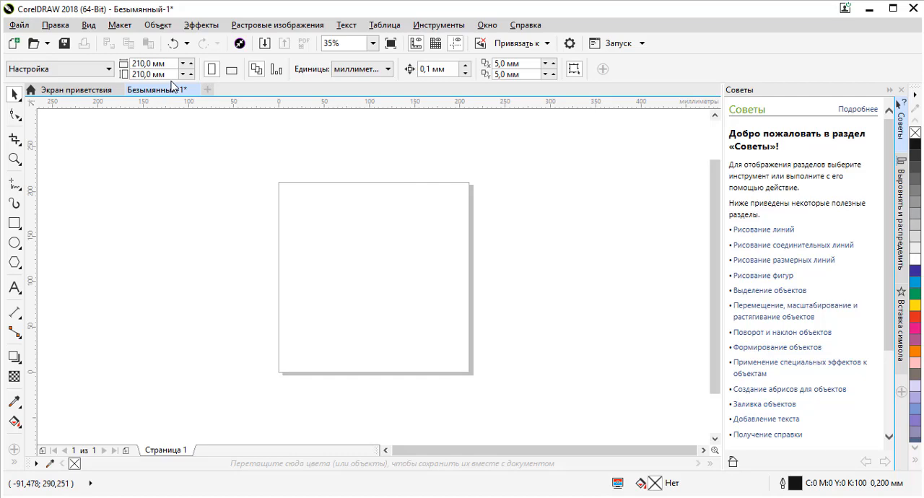
- Select millimetres as the document's units and set the page size to the A4 preset
left_click(367, 70)
left_click(352, 106)
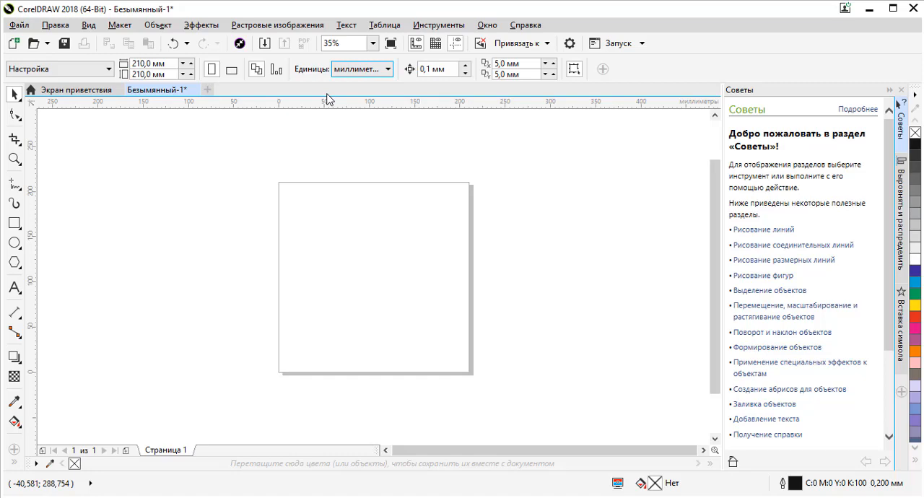
left_click(352, 72)
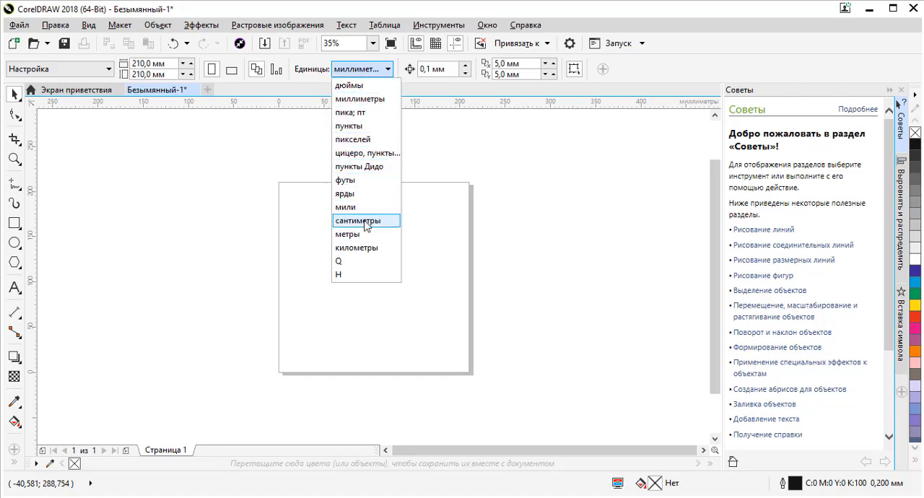
left_click(361, 101)
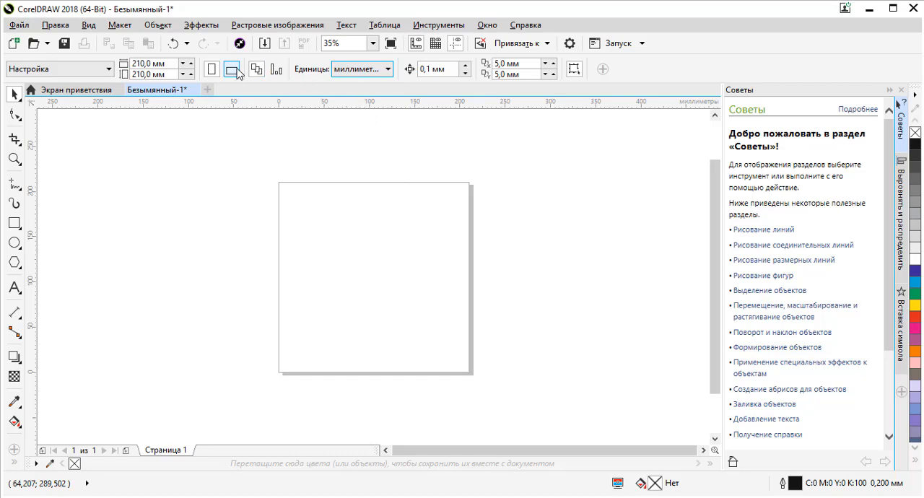
left_click(101, 68)
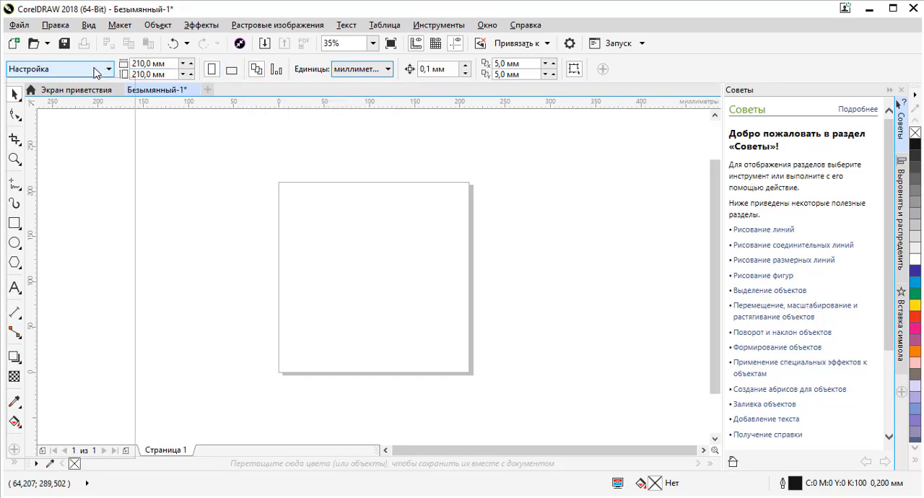
left_click(26, 114)
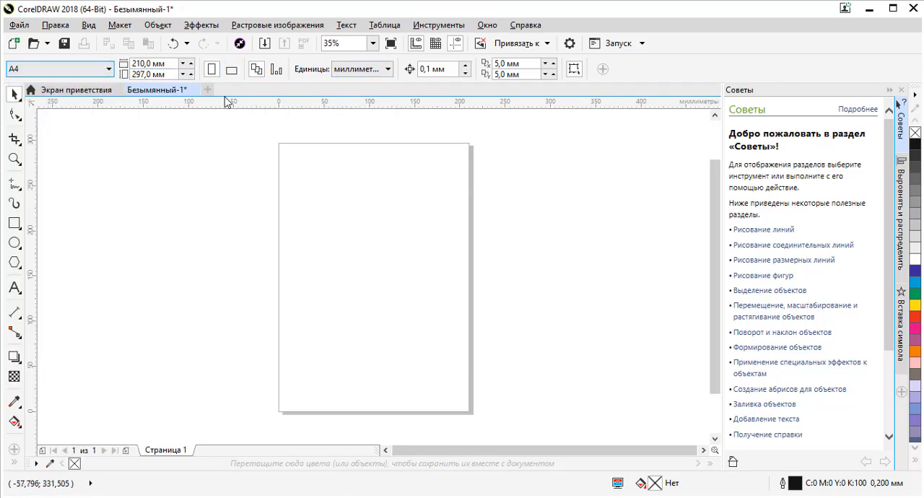
- Toggle the A4 page between landscape and portrait orientation, finishing in landscape
left_click(231, 70)
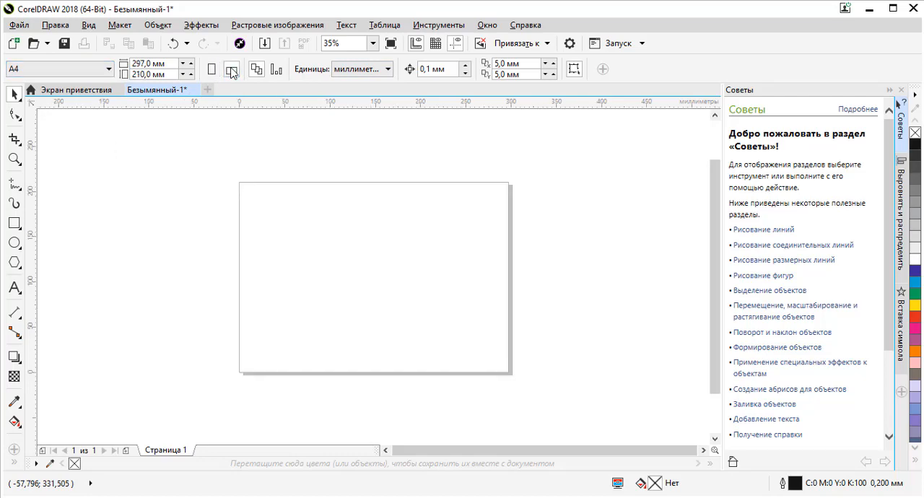
left_click(212, 69)
left_click(231, 70)
left_click(211, 69)
left_click(231, 70)
- Look through the list of available document units
left_click(380, 70)
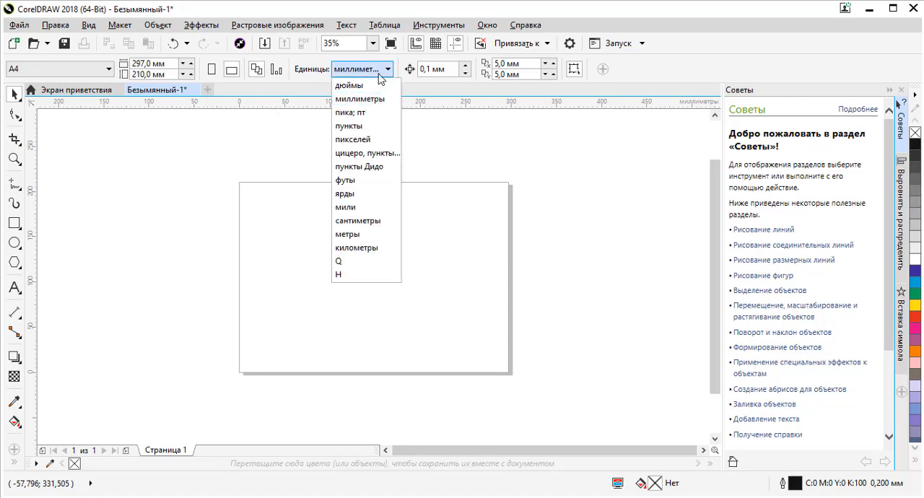
left_click(380, 70)
left_click(531, 74)
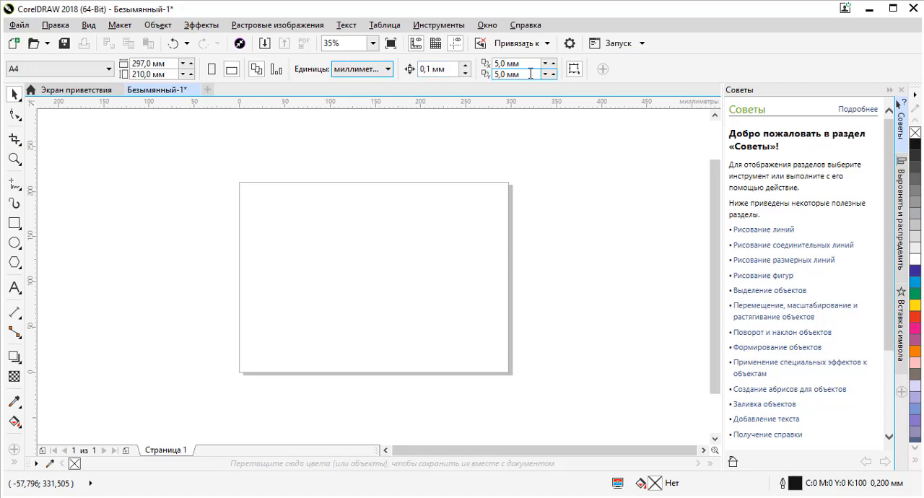
- Draw three overlapping rectangles measuring about 146 × 124 mm, 157 × 113 mm and 105 × 81 mm, the smallest crossing the page's upper-right corner
left_click(15, 225)
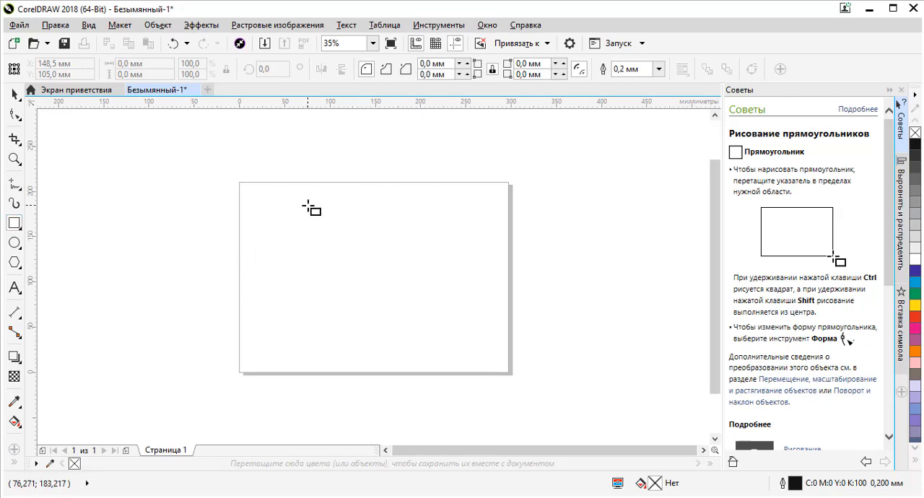
left_click_drag(302, 204, 434, 316)
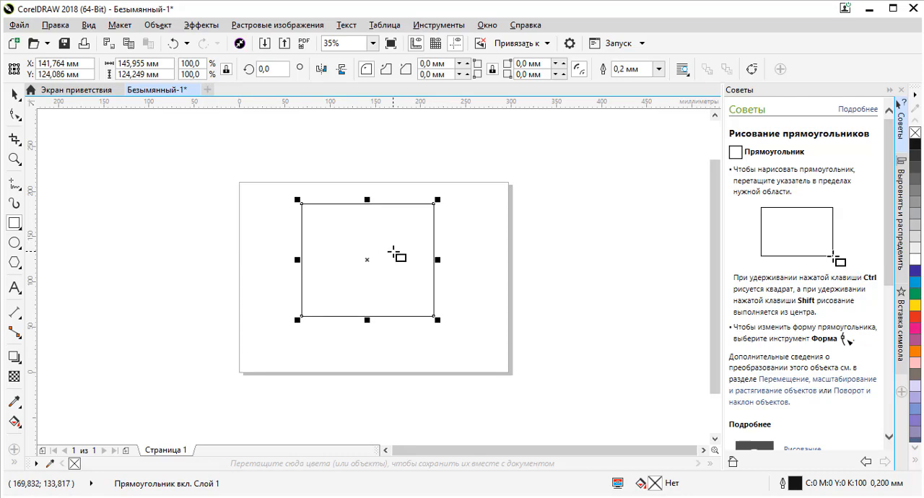
left_click_drag(325, 234, 467, 337)
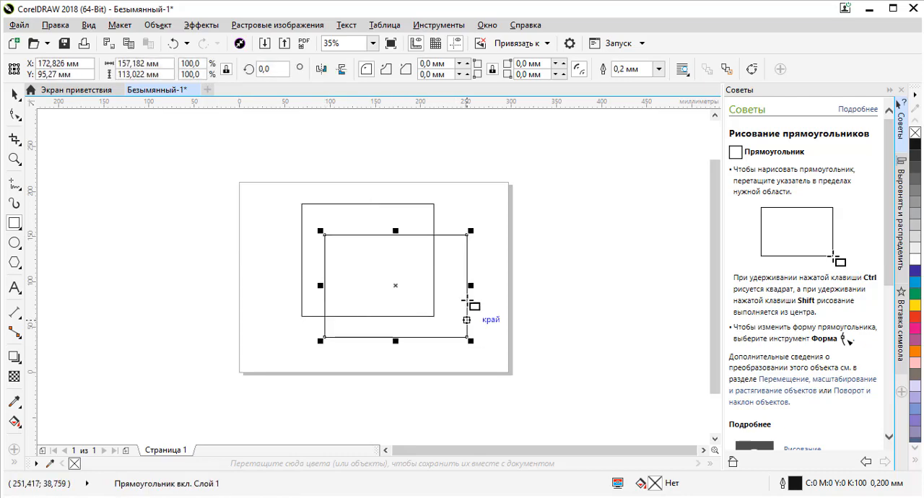
left_click_drag(448, 252, 543, 179)
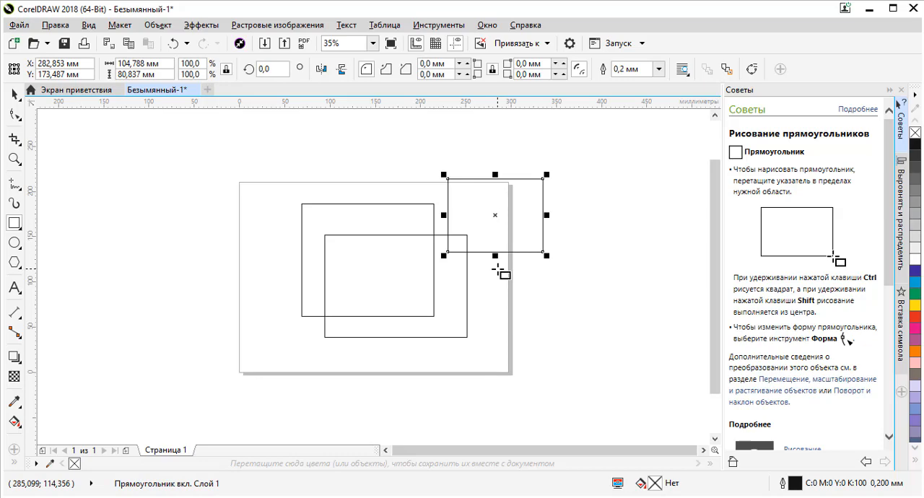
- Activate the Pick tool and select each rectangle in turn, finishing with the 146 × 124 mm one
left_click(15, 94)
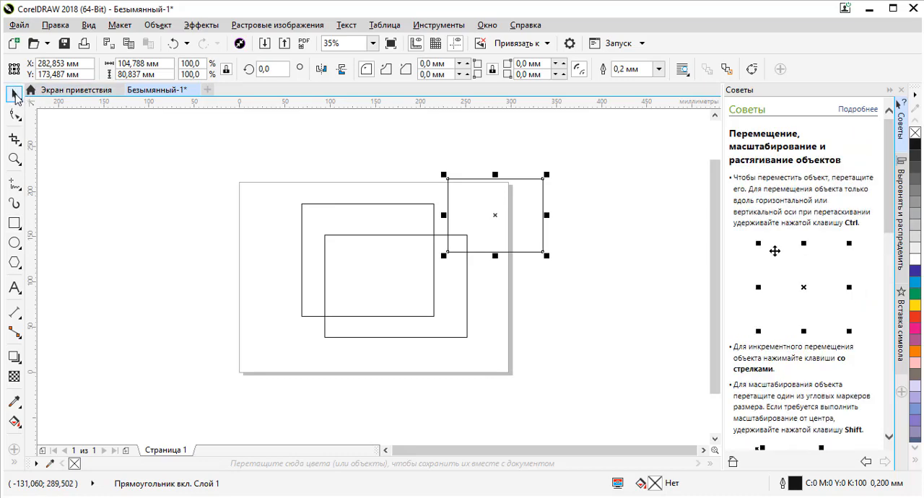
left_click(223, 223)
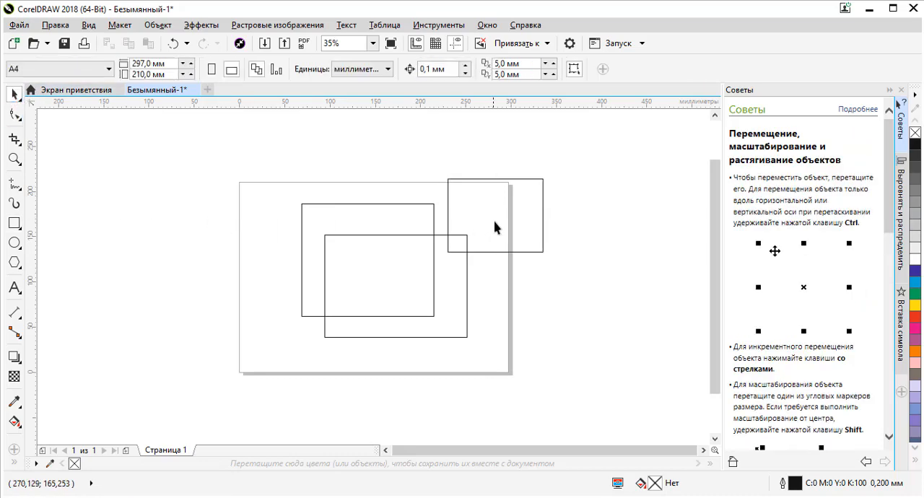
left_click(329, 223)
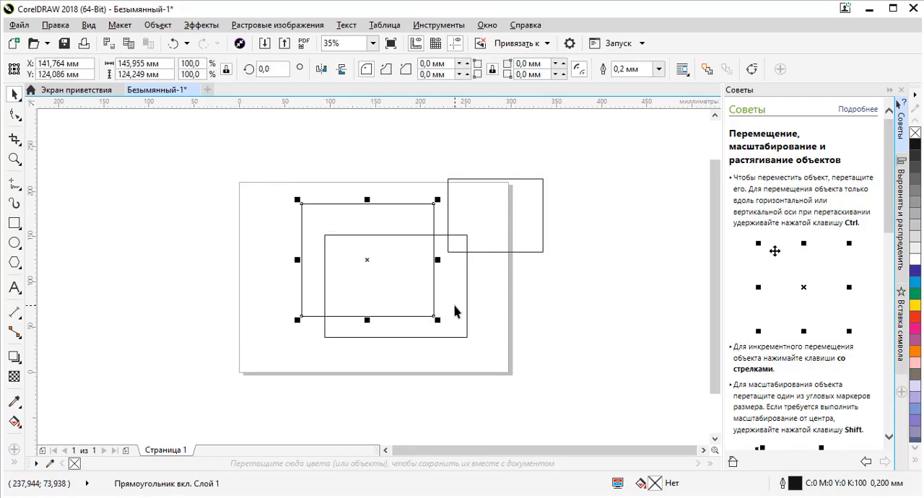
left_click(459, 304)
left_click(517, 215)
left_click(378, 209)
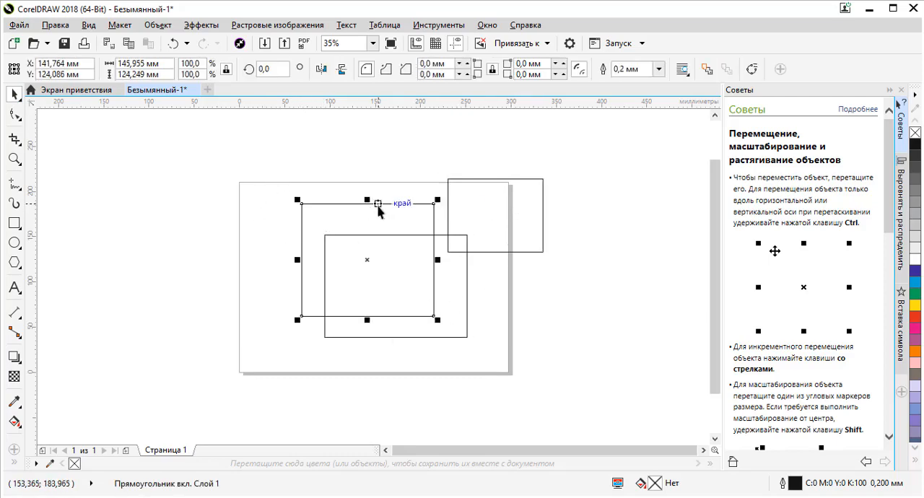
- Move the 146 × 124 mm rectangle across the page's left edge to about X 23, Y 150 mm and deselect it
left_click_drag(342, 213, 220, 199)
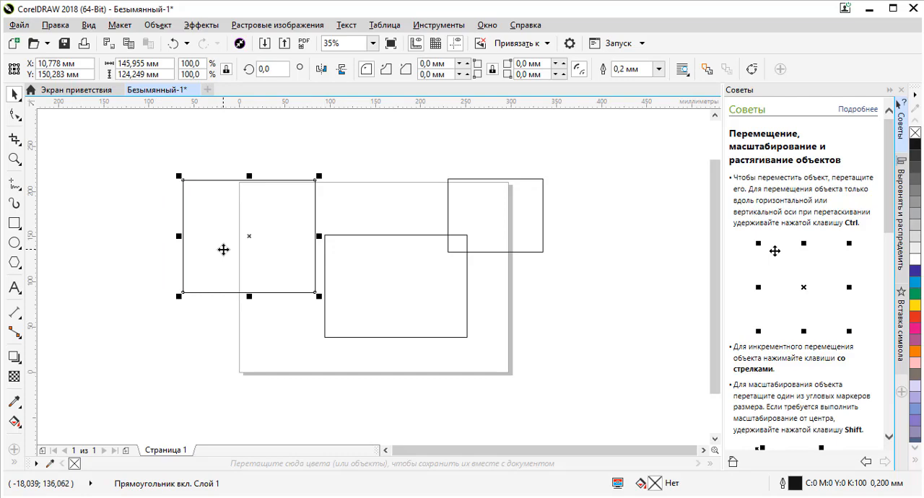
mouse_move(223, 250)
left_mouse_down()
mouse_move(243, 212)
mouse_move(291, 181)
mouse_move(254, 209)
mouse_move(234, 254)
left_mouse_up()
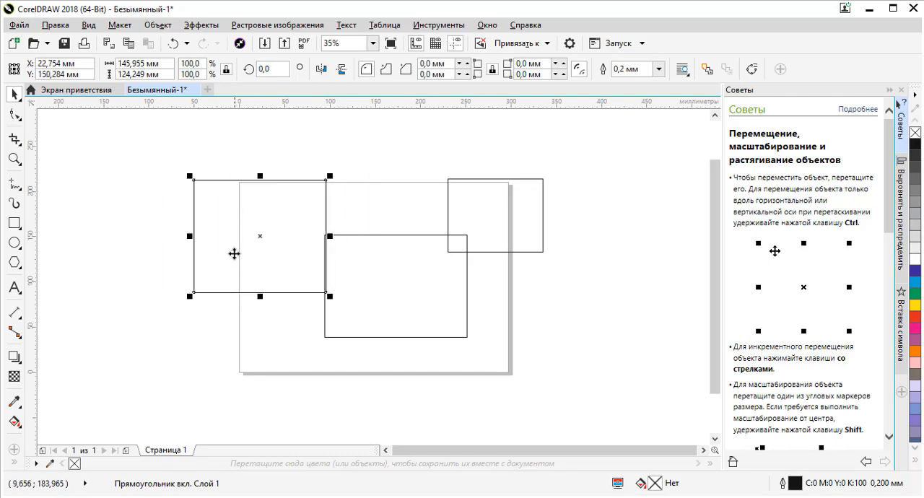
left_click(237, 154)
left_click(213, 206)
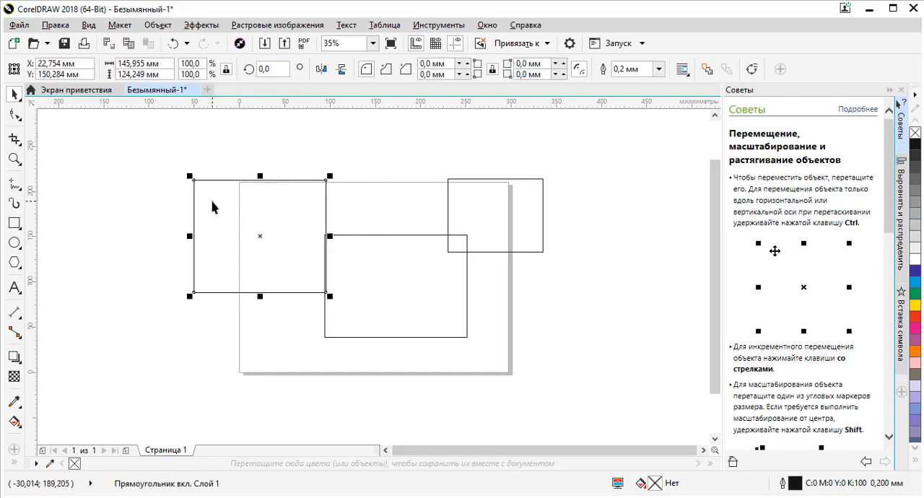
left_click(241, 156)
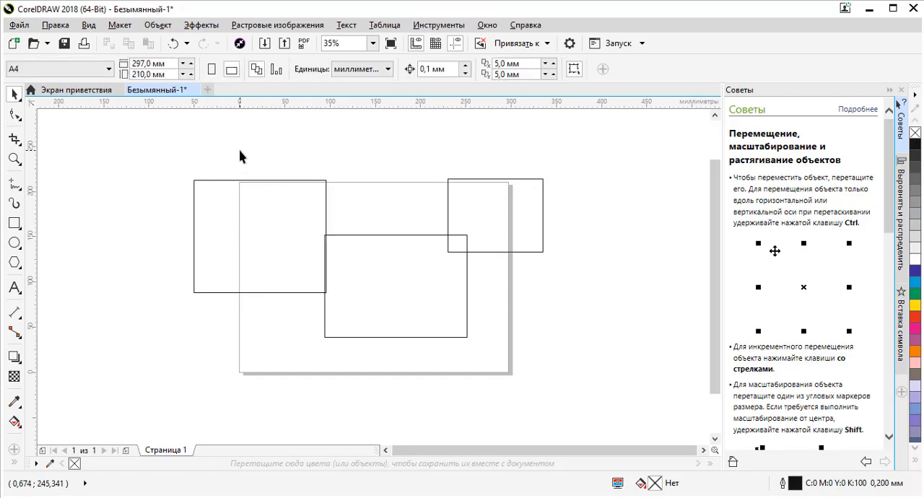
- Select the left, middle and upper-right rectangles one after another
left_click(225, 209)
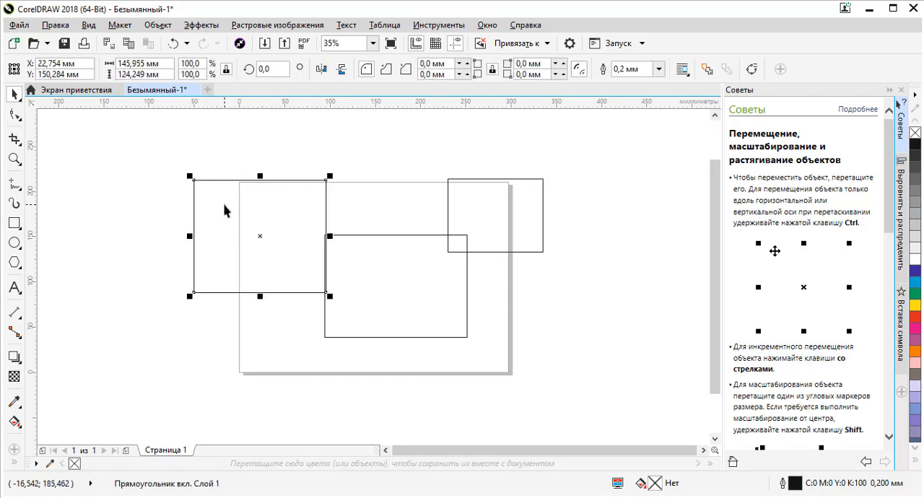
left_click(400, 275)
left_click(463, 198)
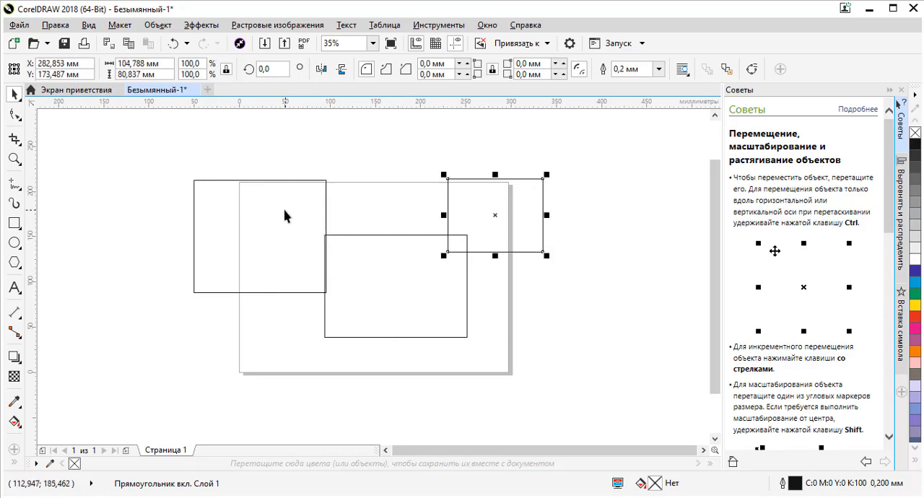
- Move the left rectangle to about X -55, Y 170 mm and the middle rectangle to about X 135, Y 38 mm
left_click(287, 210)
left_click_drag(276, 218, 314, 188)
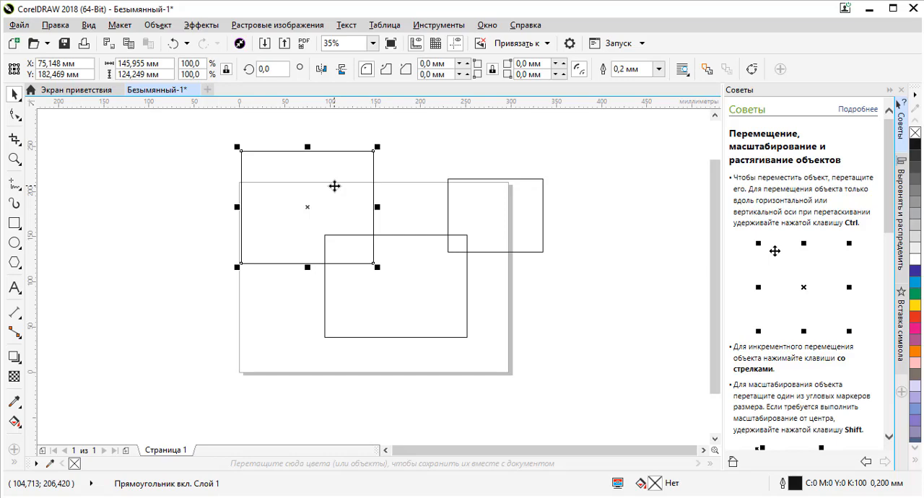
left_click_drag(335, 186, 202, 191)
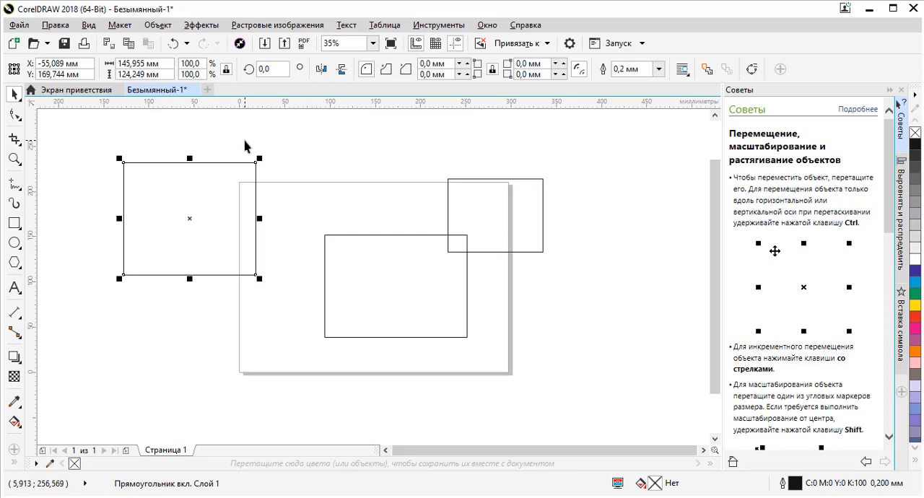
left_click(361, 152)
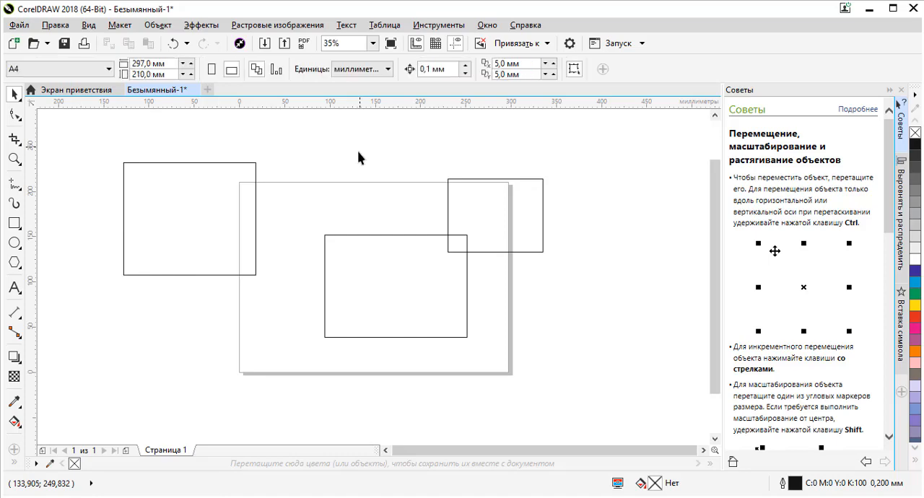
left_click(347, 264)
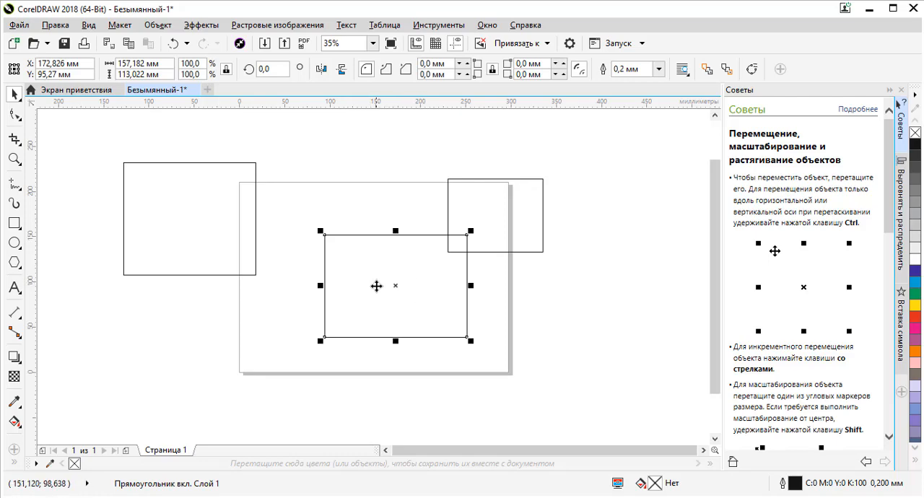
left_click_drag(423, 281, 392, 326)
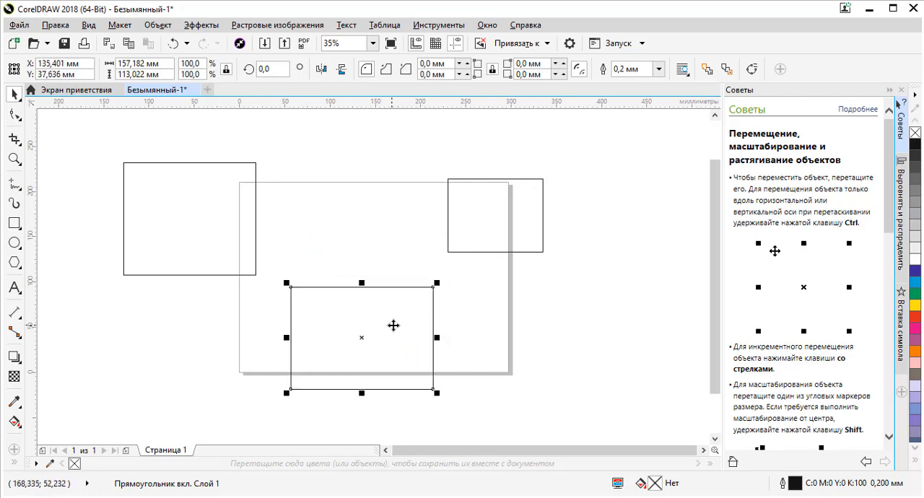
- Practise selecting the three separated rectangles in turn, moving the selection from one to another
left_click(506, 214)
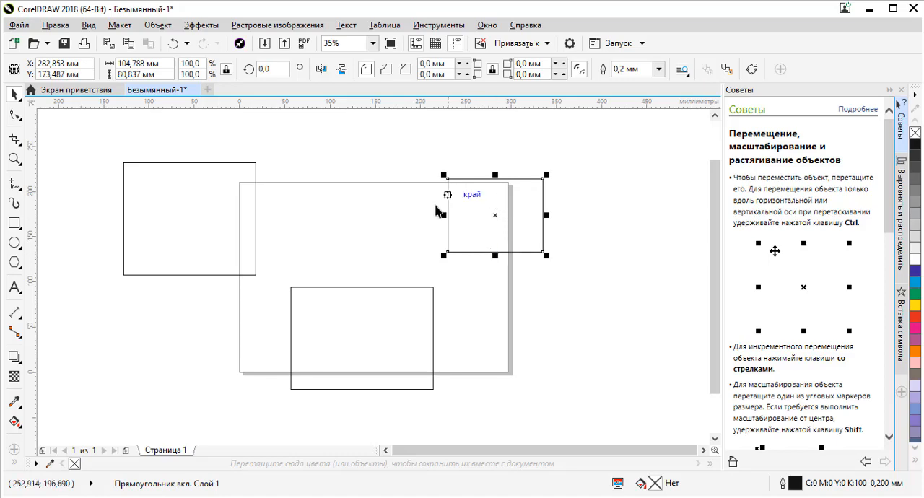
left_click(351, 316)
left_click(181, 221)
left_click(316, 313)
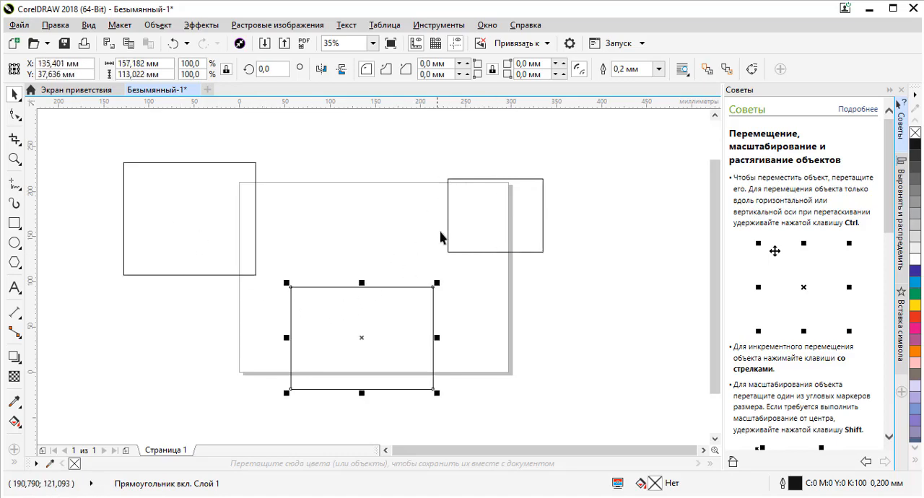
left_click(444, 236)
left_click(454, 225)
left_click(358, 300)
- Move the left rectangle onto the page at about X 77, Y 106 mm and the lower one to about X 165, Y 80 mm
left_click(199, 207)
left_click_drag(201, 183, 333, 231)
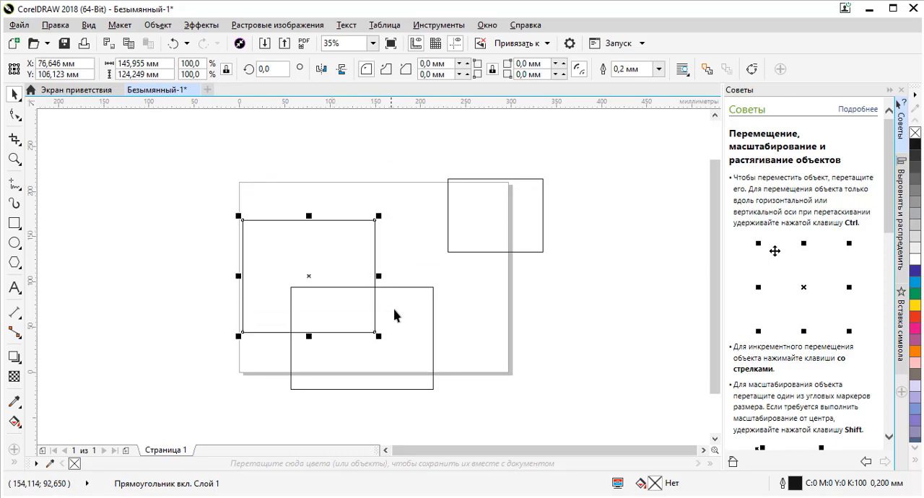
left_click_drag(392, 311, 416, 290)
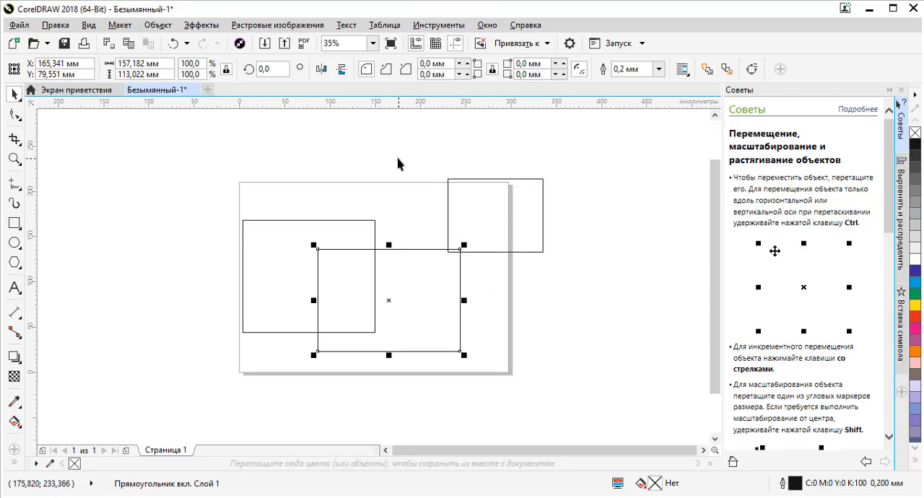
left_click(383, 175)
- Select and deselect the left rectangle, reselect it, and switch the selection to the overlapping middle rectangle
left_click(311, 221)
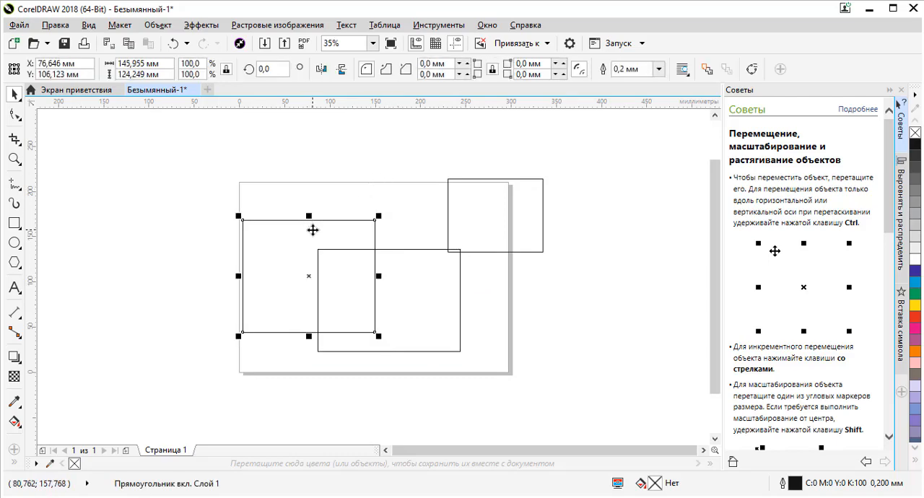
left_click(312, 206)
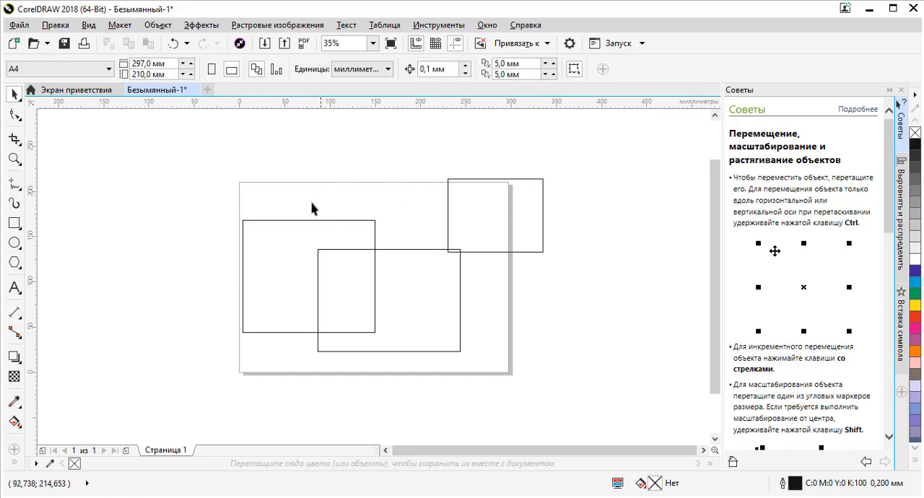
left_click(301, 245)
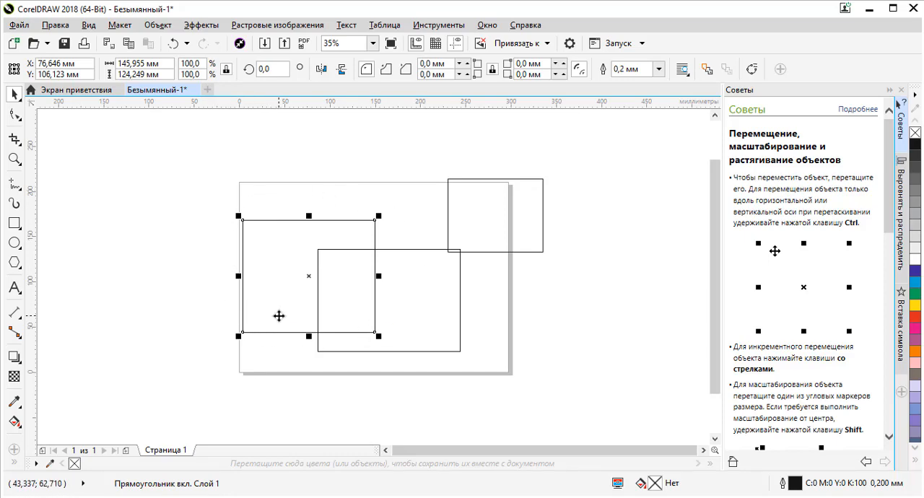
left_click(415, 300)
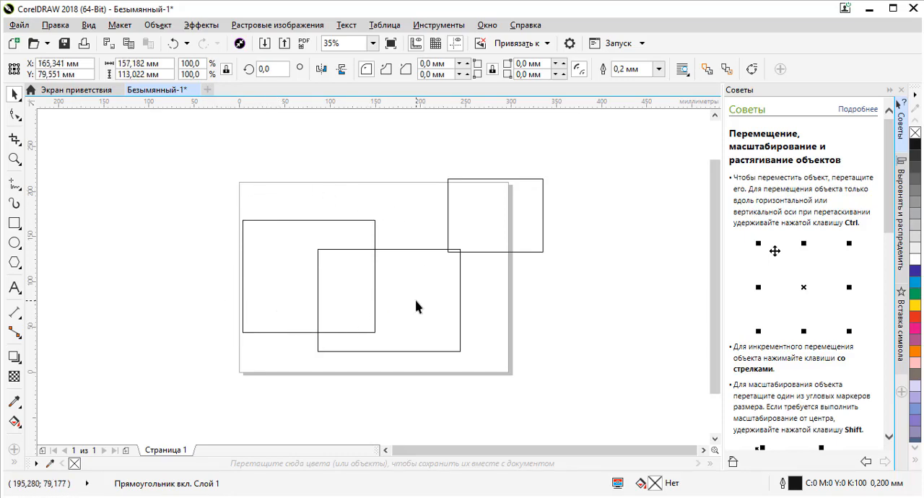
- Move the smallest rectangle fully onto the page at about X 205, Y 163 mm and deselect it
left_click(511, 229)
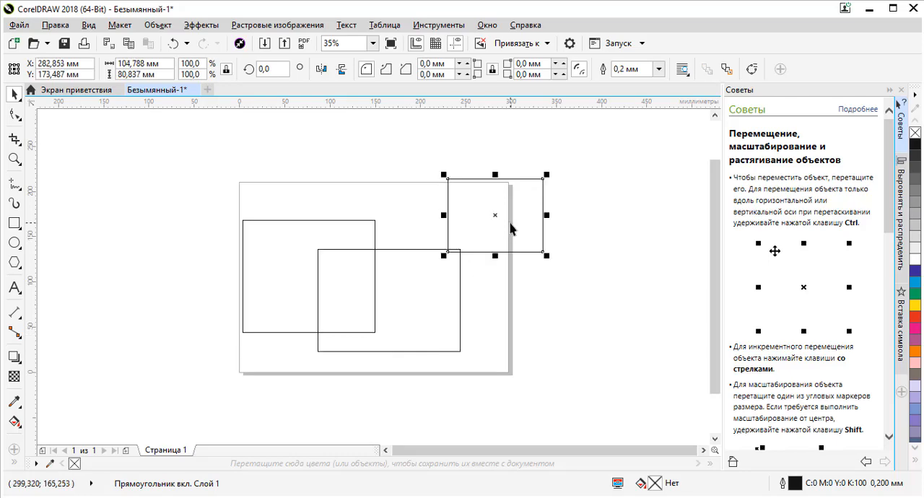
left_click_drag(496, 215, 439, 249)
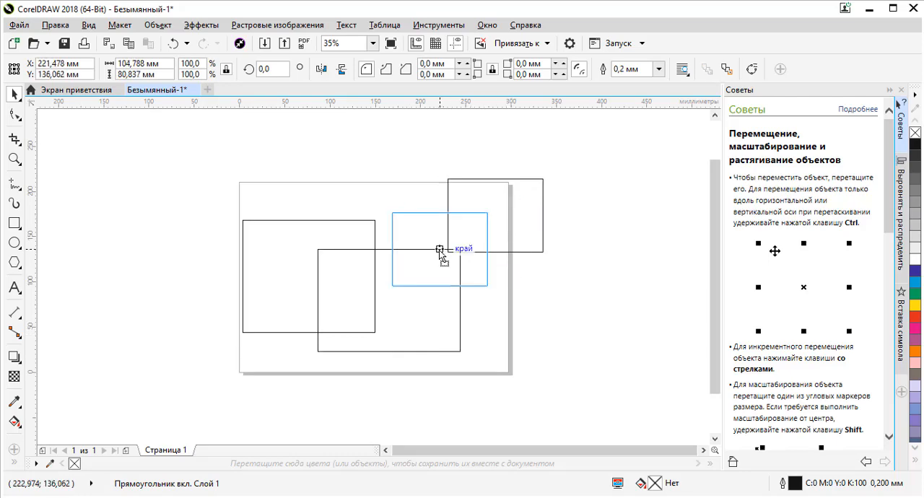
left_click_drag(453, 220, 454, 197)
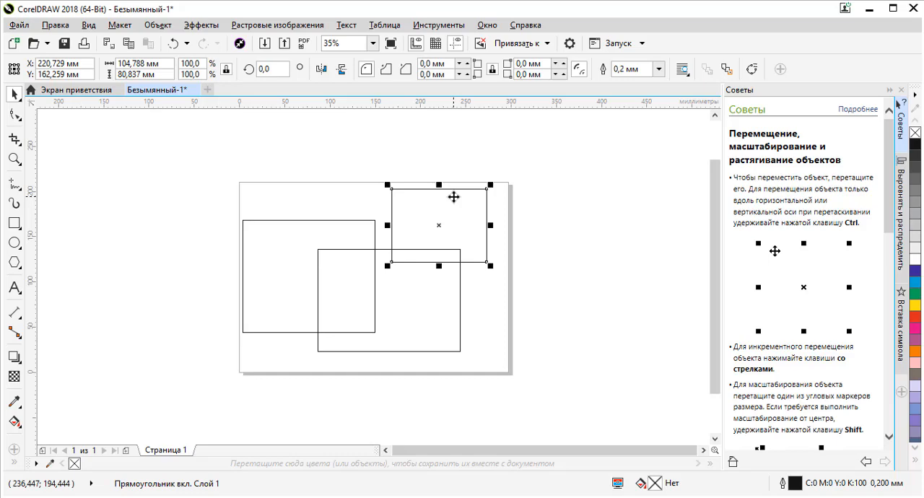
left_click_drag(450, 196, 439, 196)
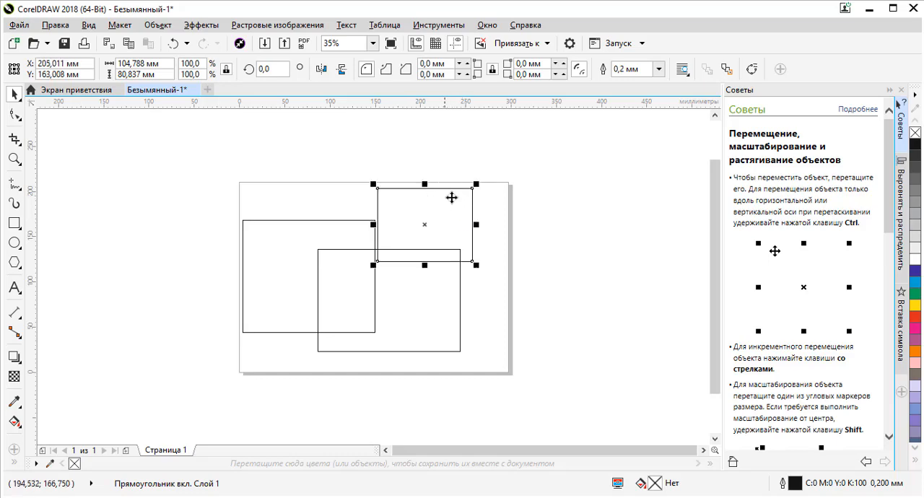
left_click(567, 258)
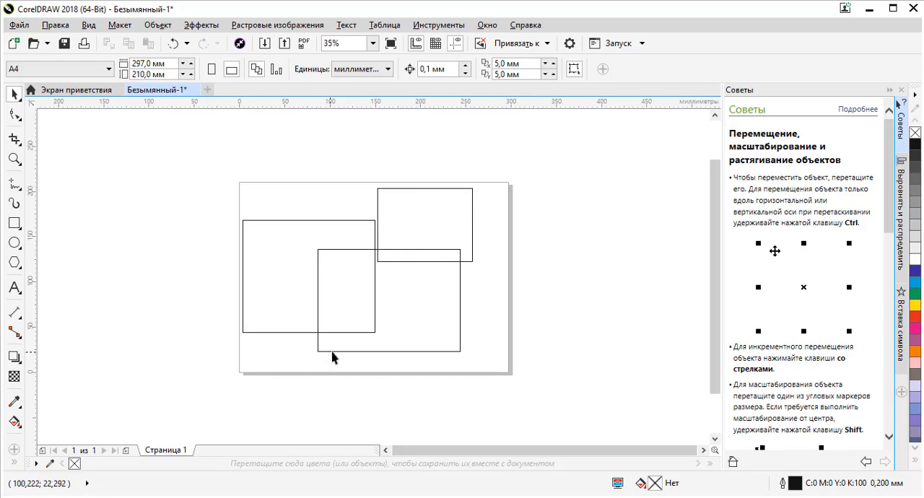
- Select the overlapping rectangles in turn by their unfilled interiors, moving the selection from one to another
left_click(425, 283)
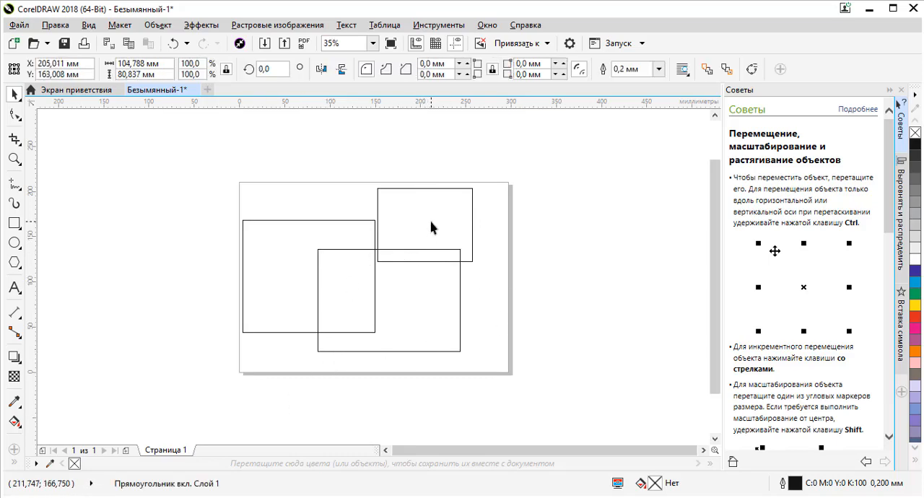
left_click(342, 233)
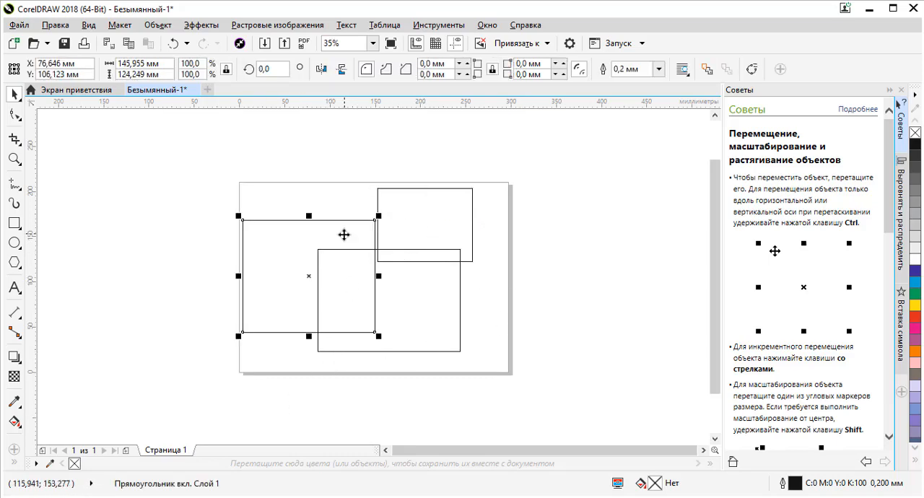
left_click(405, 218)
left_click(401, 275)
- Select the left rectangle and move it to about X 74, Y 141 mm, near the page's upper-left corner
left_click(288, 267)
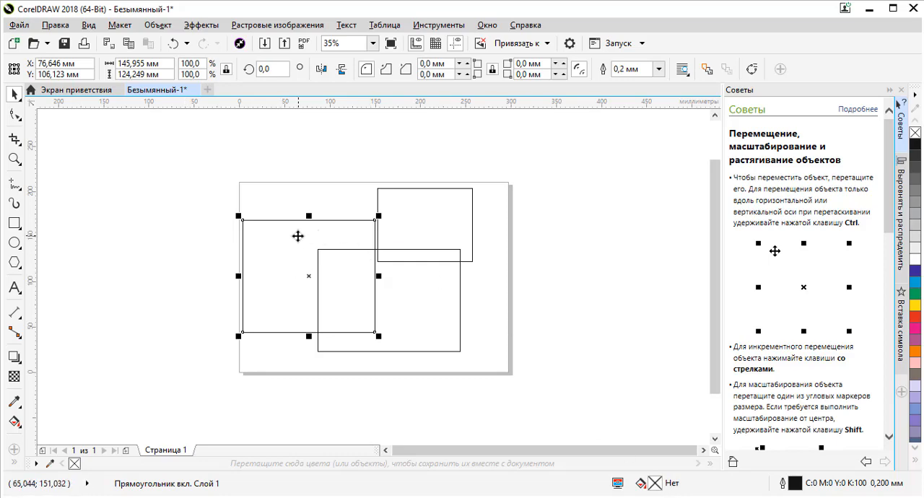
mouse_move(299, 238)
left_mouse_down()
mouse_move(296, 246)
mouse_move(286, 230)
left_mouse_up()
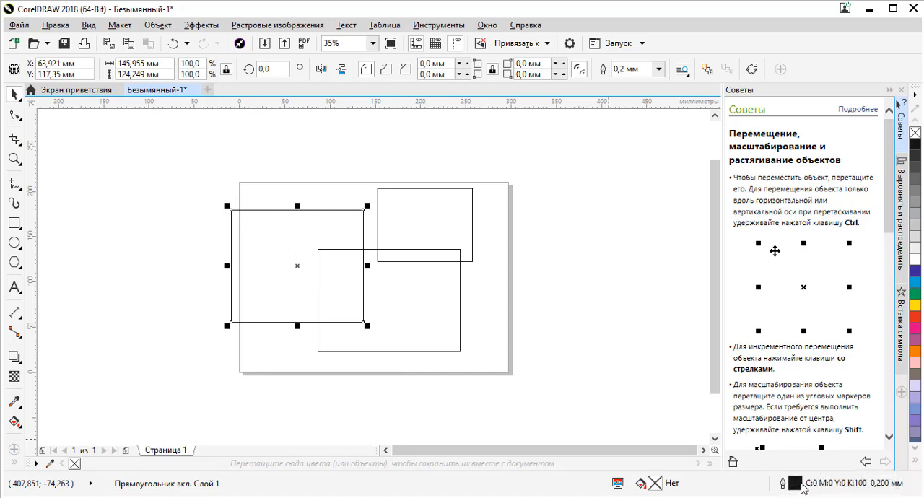
left_click_drag(305, 231, 317, 209)
- Fill the smallest rectangle with green (C100 M0 Y100 K0) and move it to about X 217, Y 136 mm
left_click(415, 212)
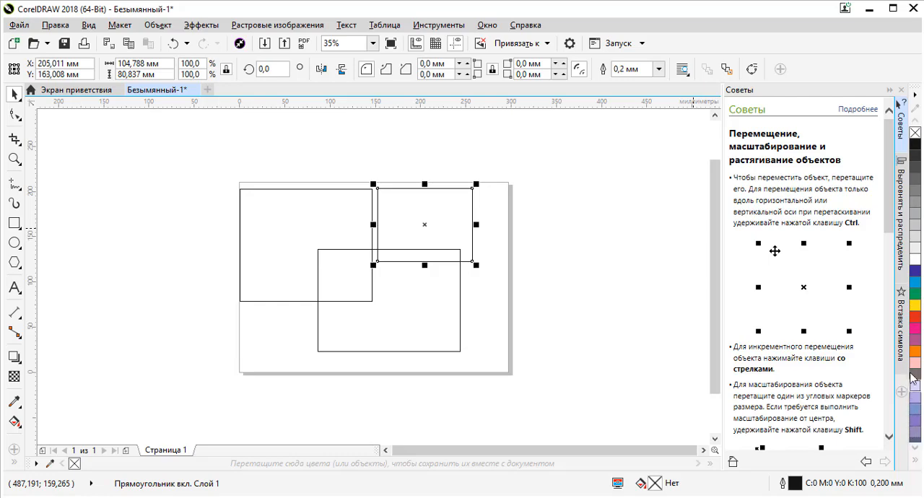
left_click(914, 295)
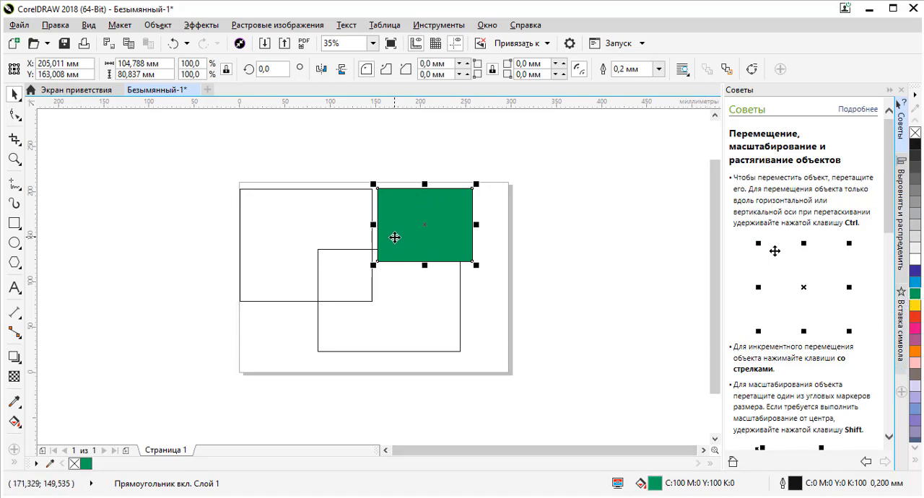
left_click(488, 224)
left_click(470, 190)
left_click_drag(405, 207, 416, 231)
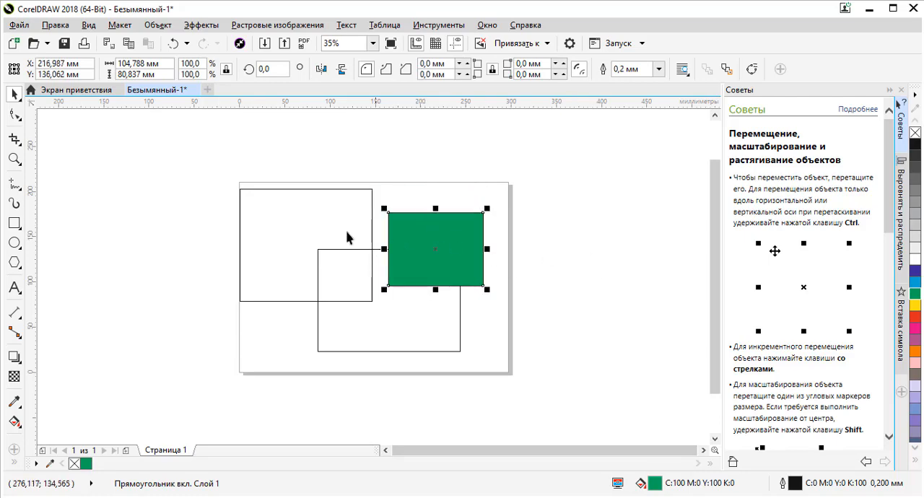
- Fill the left rectangle with orange (C0 M60 Y100 K0)
left_click(319, 210)
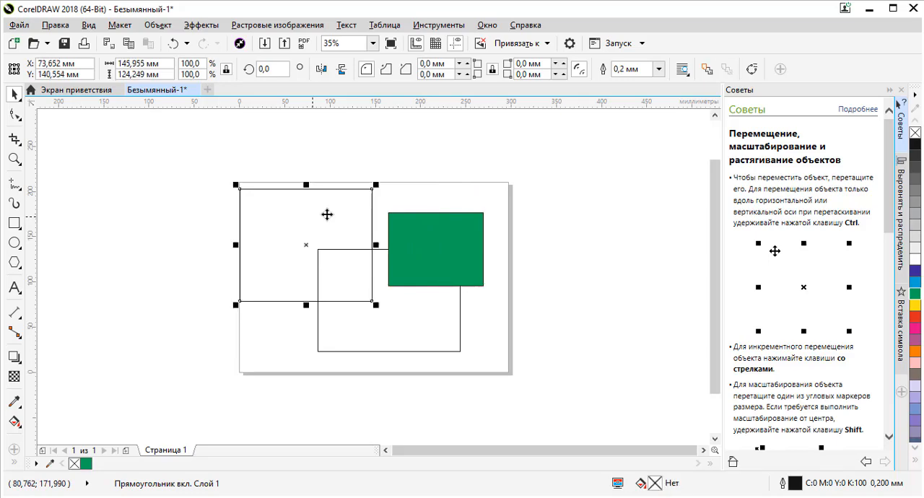
left_click(915, 351)
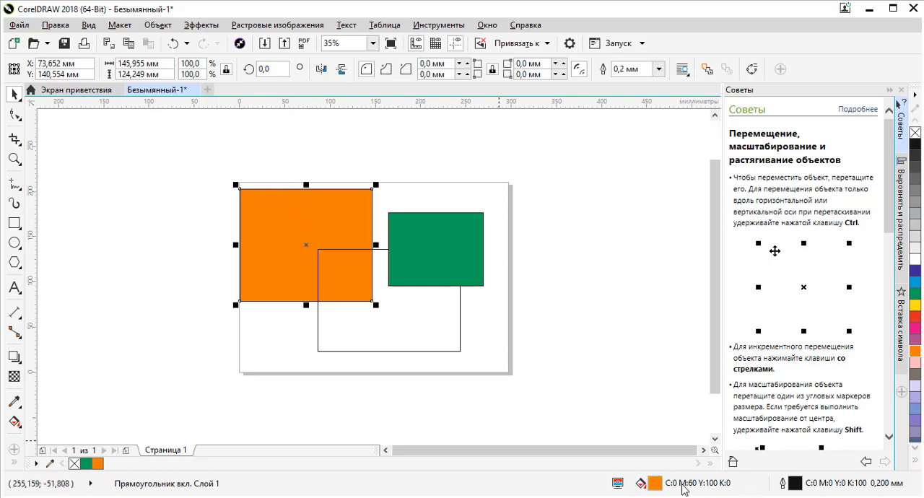
- Select the green, orange and unfilled rectangles in turn and compare the fill and outline information shown for each
left_click(442, 241)
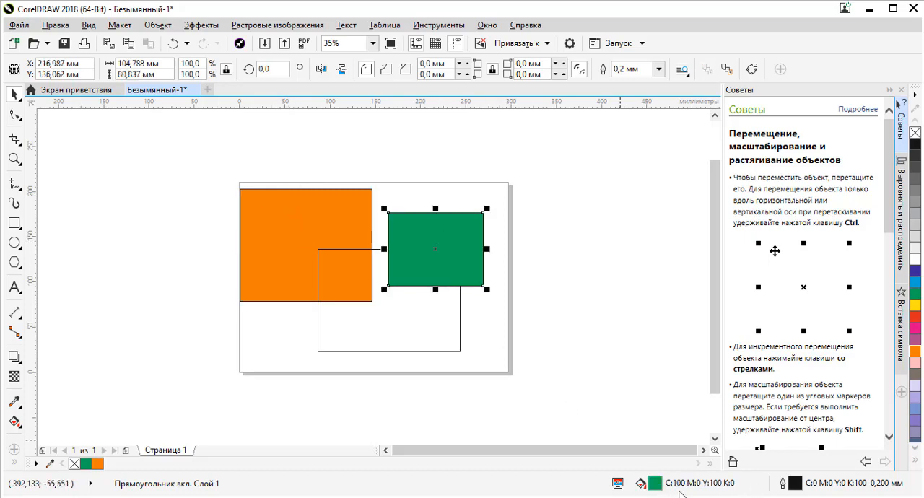
left_click(276, 245)
left_click(415, 247)
left_click(321, 224)
left_click(432, 246)
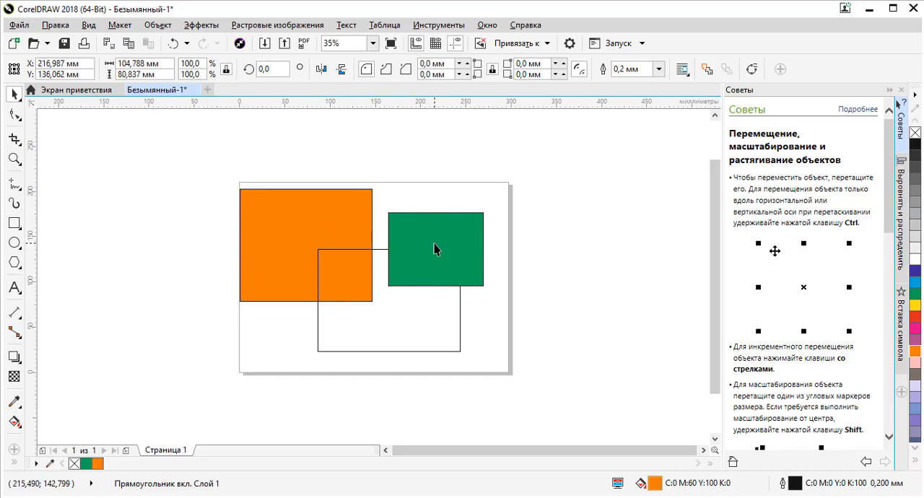
left_click(405, 330)
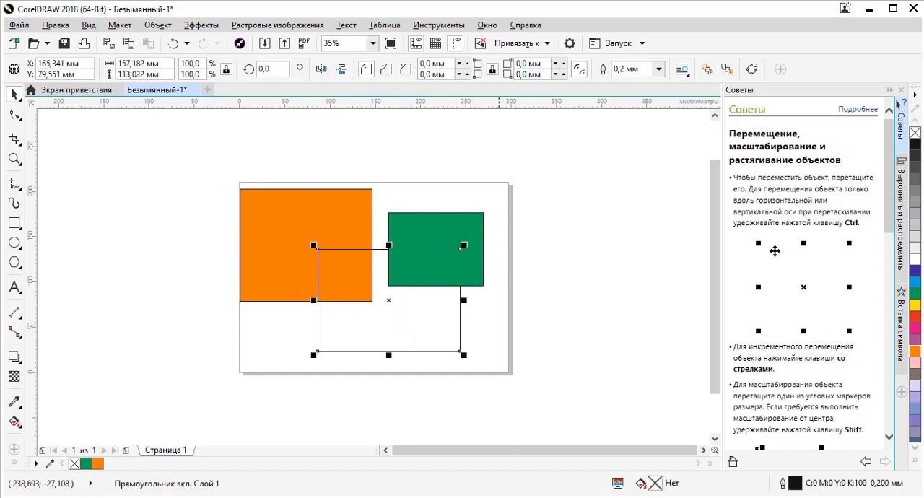
left_click(313, 222)
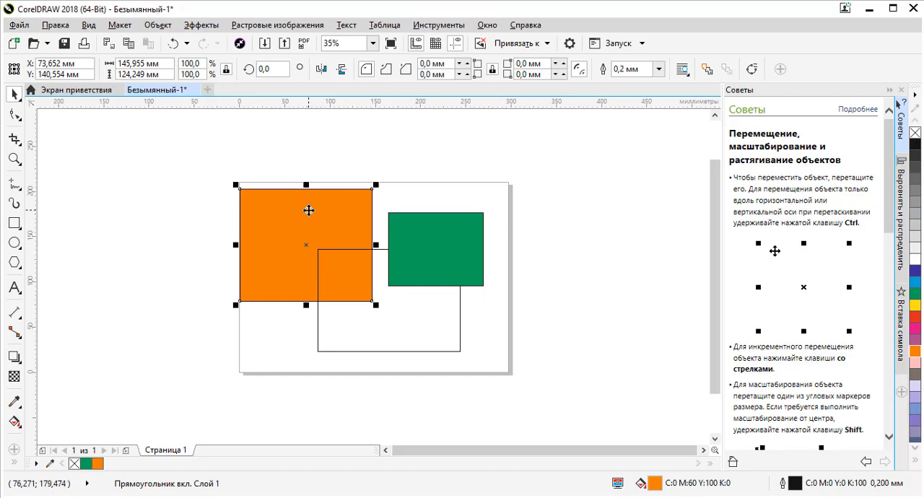
left_click(424, 327)
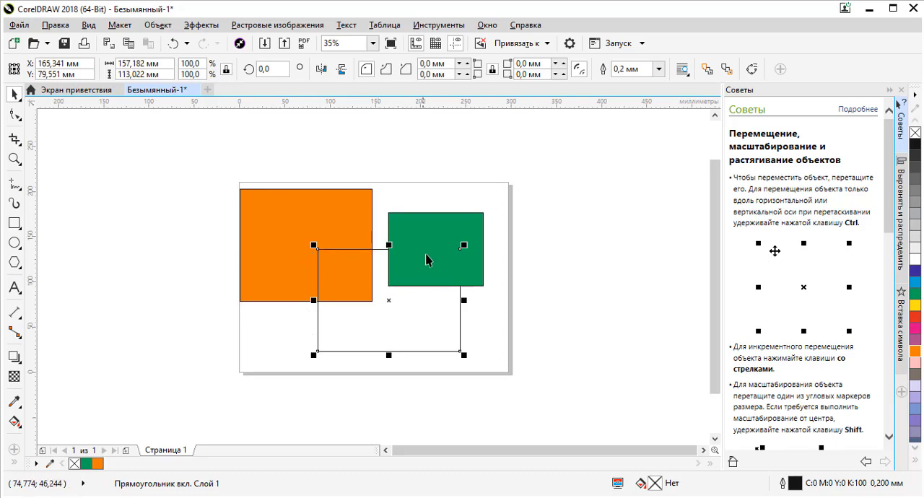
- Move the green rectangle around the page's upper edge, finishing at about X 219, Y 157 mm
left_click_drag(410, 218, 373, 199)
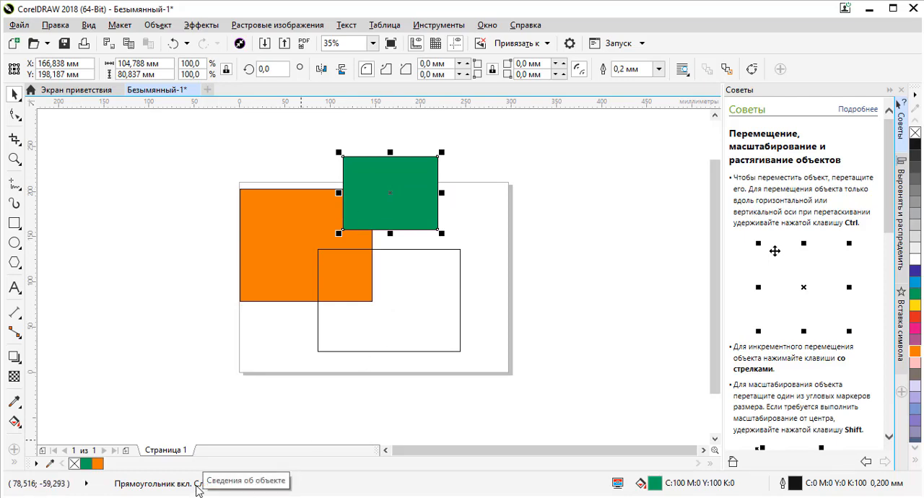
left_click_drag(381, 211, 425, 229)
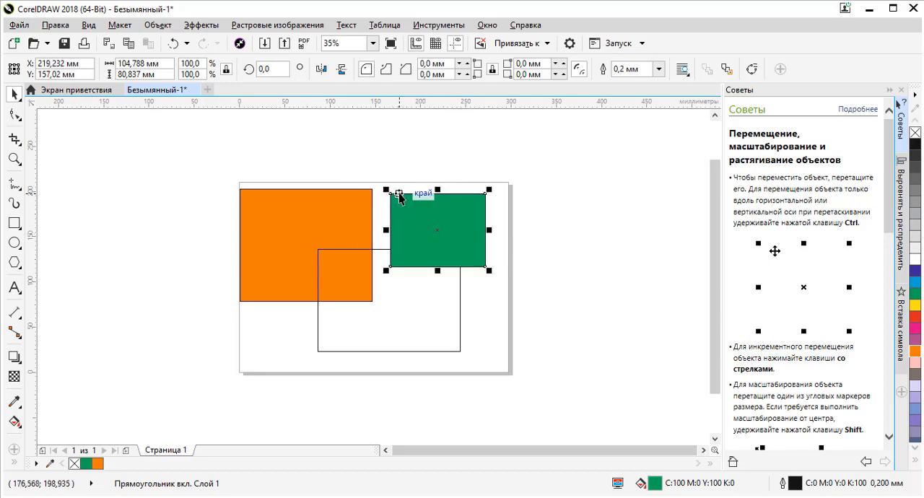
- Fill the unfilled lower rectangle with red and deselect it
scroll(399, 193, "up", 4)
scroll(458, 219, "down", 5)
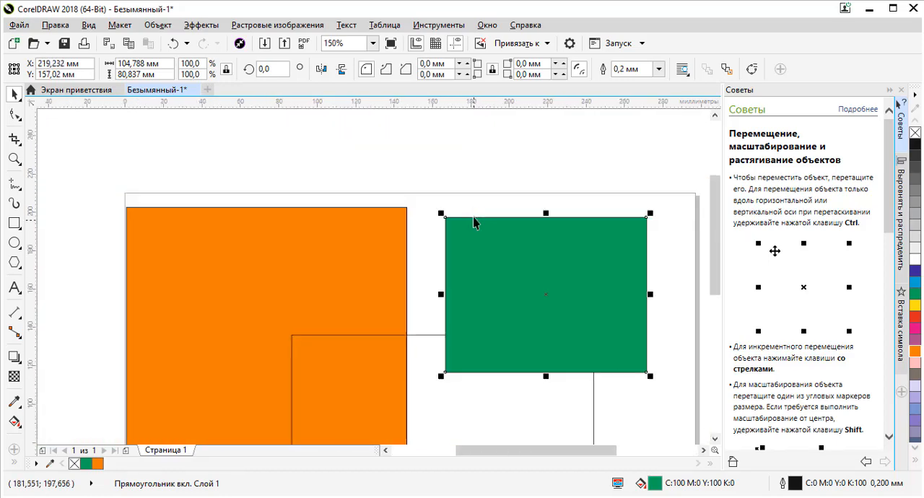
left_click(511, 342)
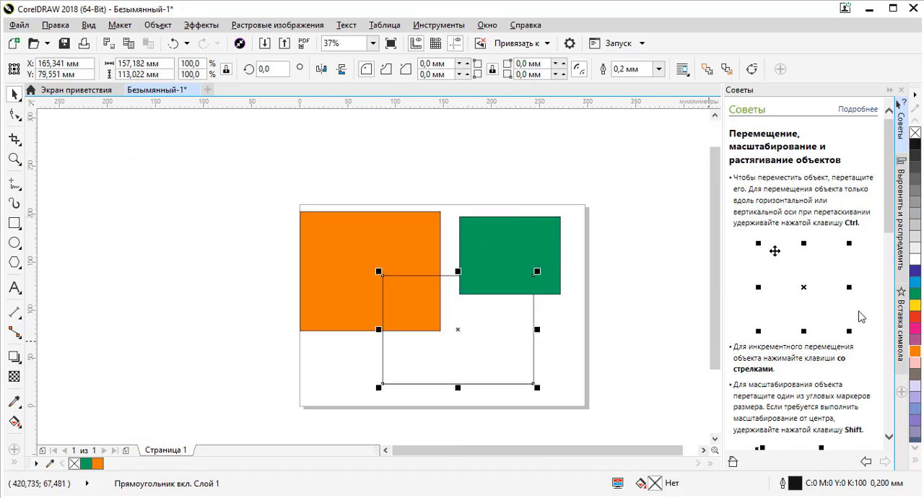
left_click(914, 319)
left_click(605, 260)
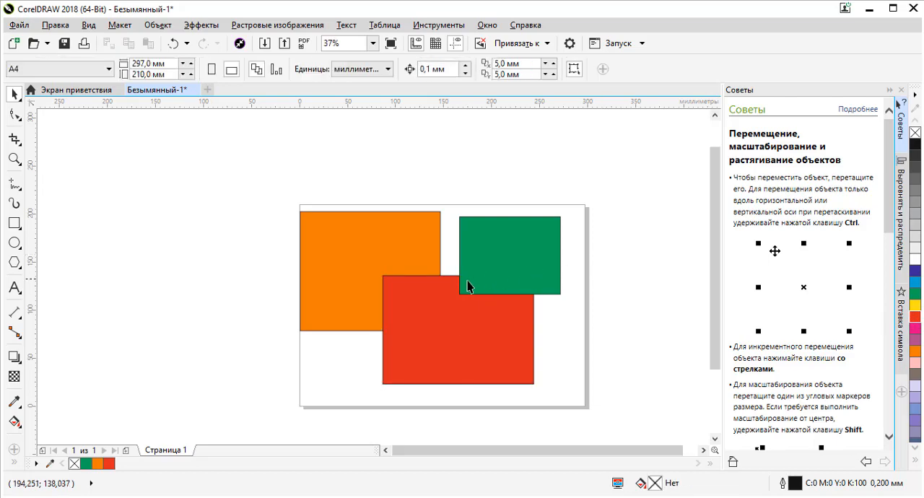
- Examine the outline between the green and red rectangles at different magnifications
scroll(458, 294, "up", 5)
scroll(476, 244, "down", 3)
scroll(474, 249, "up", 4)
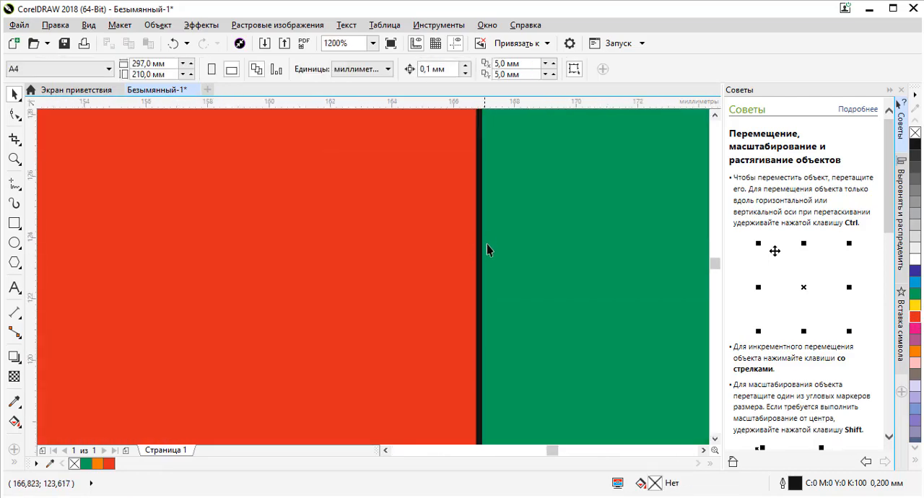
scroll(473, 260, "down", 2)
scroll(479, 294, "up", 3)
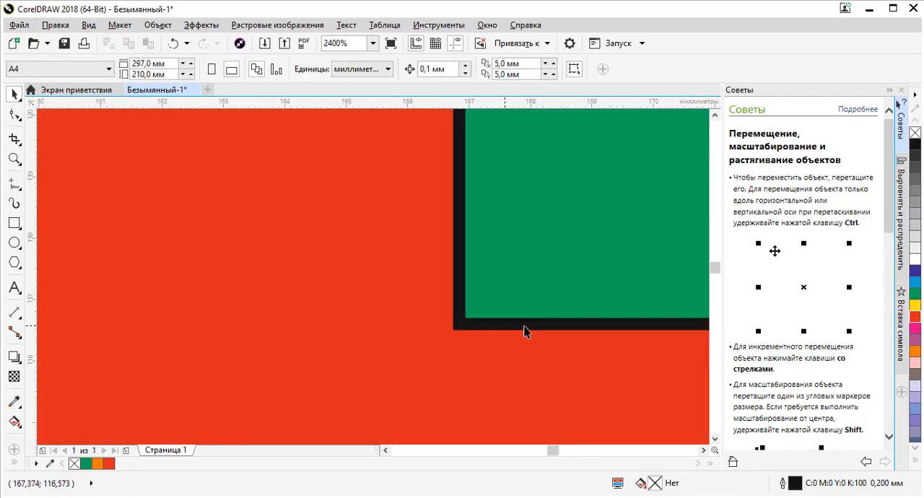
scroll(531, 318, "down", 5)
scroll(538, 242, "up", 1)
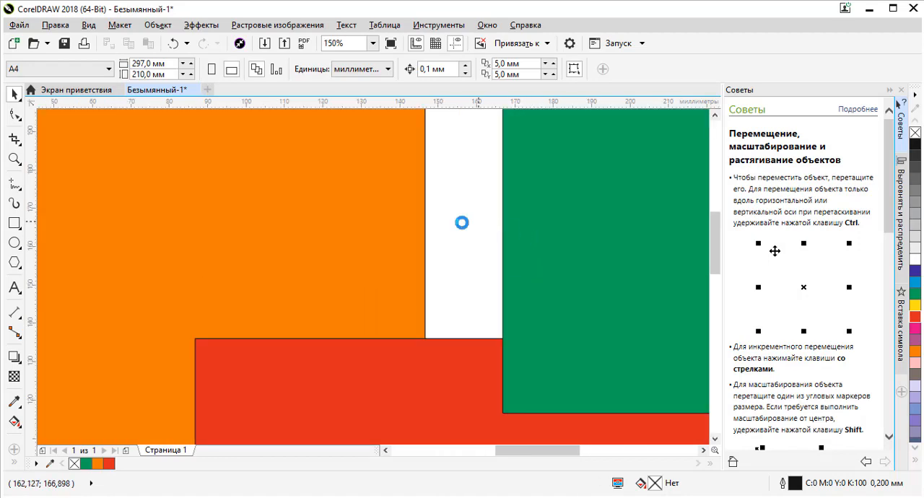
scroll(462, 222, "down", 2)
- Select the green rectangle and inspect its outline thickness at the lower-left corner, both close up and from afar
left_click(501, 242)
scroll(474, 276, "up", 5)
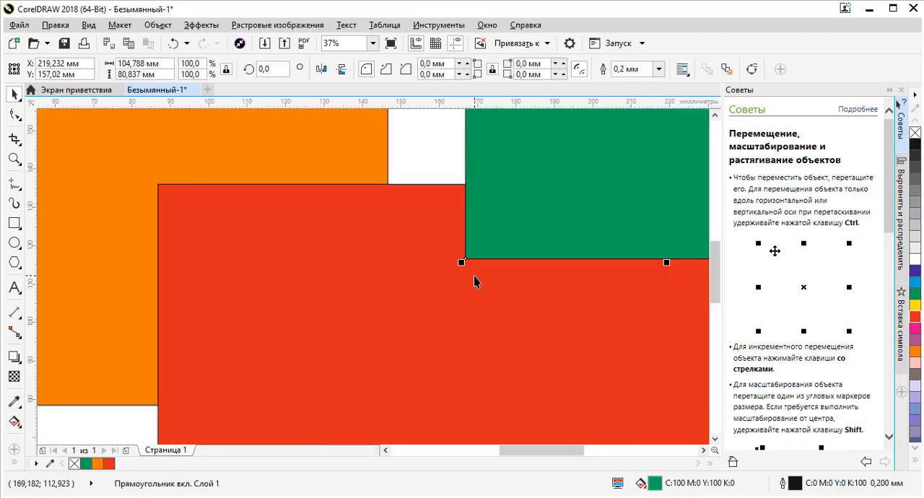
scroll(442, 316, "up", 2)
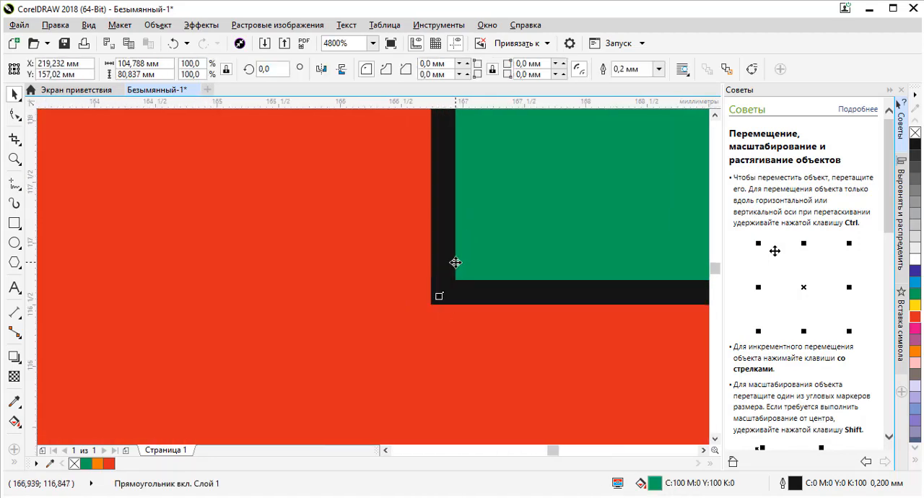
scroll(454, 279, "down", 7)
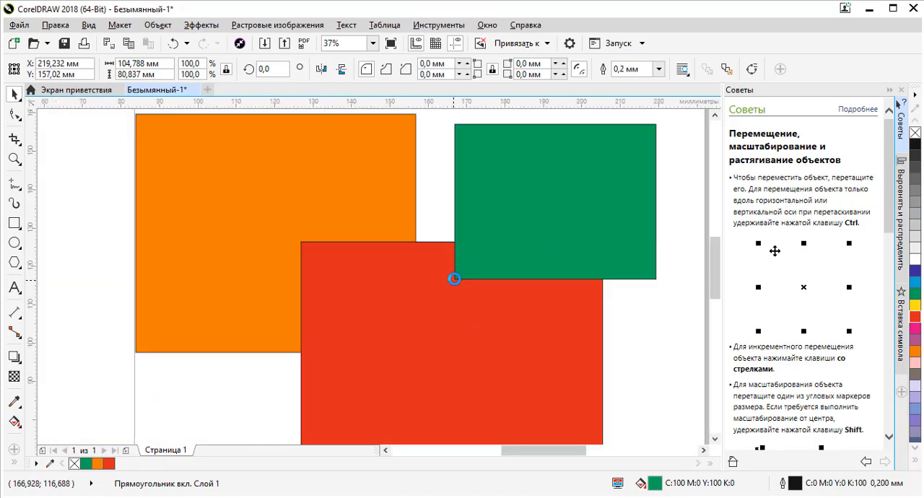
scroll(454, 279, "up", 5)
scroll(455, 279, "up", 3)
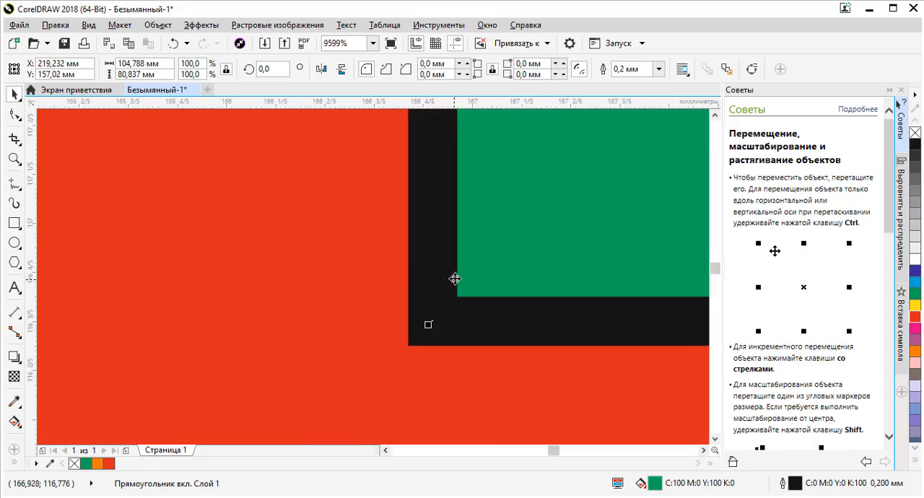
scroll(455, 279, "down", 9)
scroll(455, 279, "up", 3)
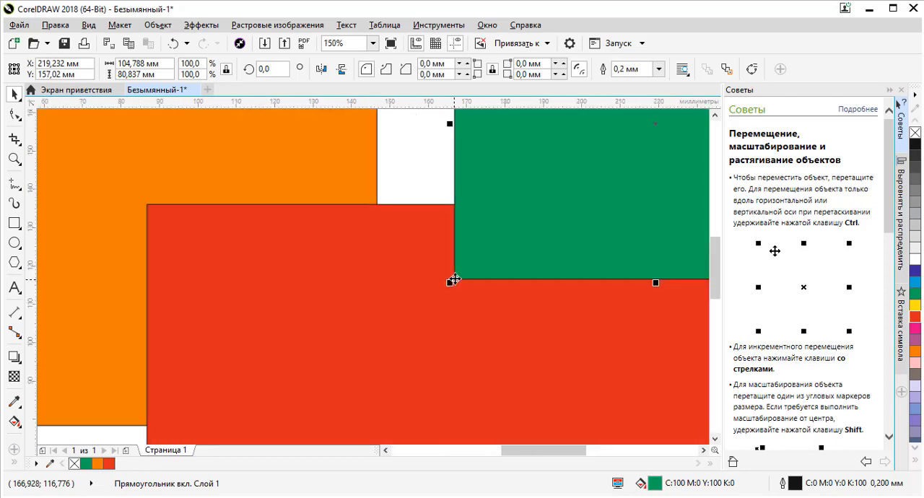
scroll(455, 279, "down", 3)
scroll(455, 279, "up", 6)
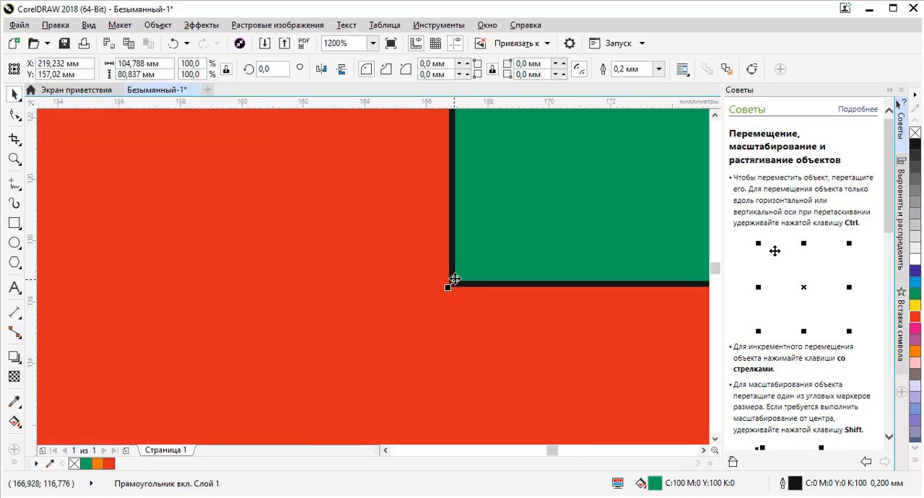
scroll(455, 278, "up", 4)
scroll(455, 278, "down", 10)
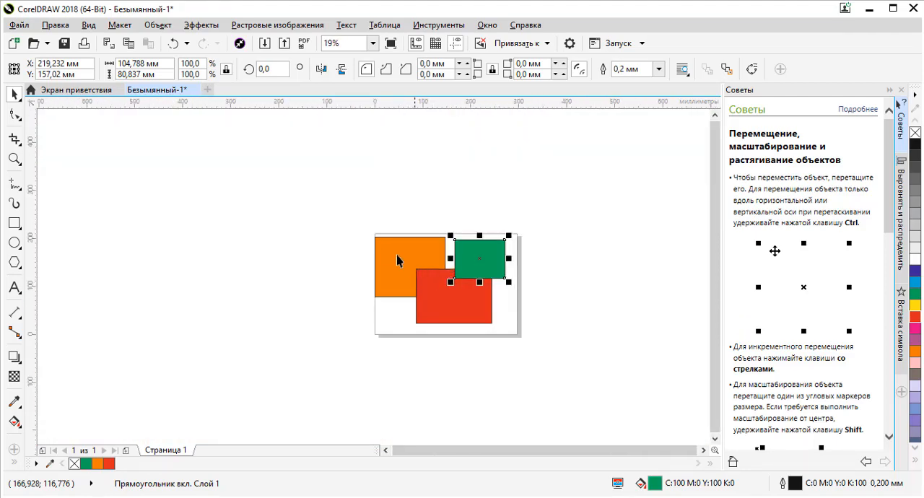
- Try magnifying different spots, from the empty area outside the page to the inside of the red rectangle
scroll(359, 181, "up", 5)
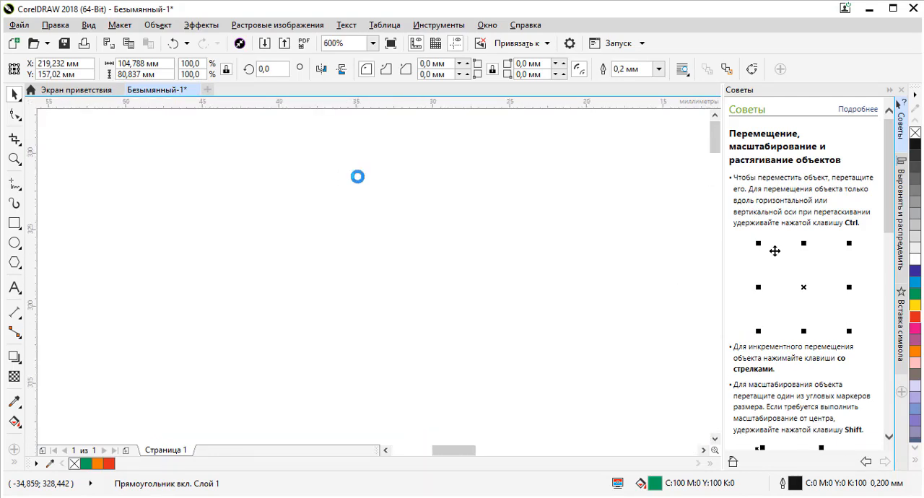
scroll(358, 179, "down", 5)
scroll(372, 199, "up", 4)
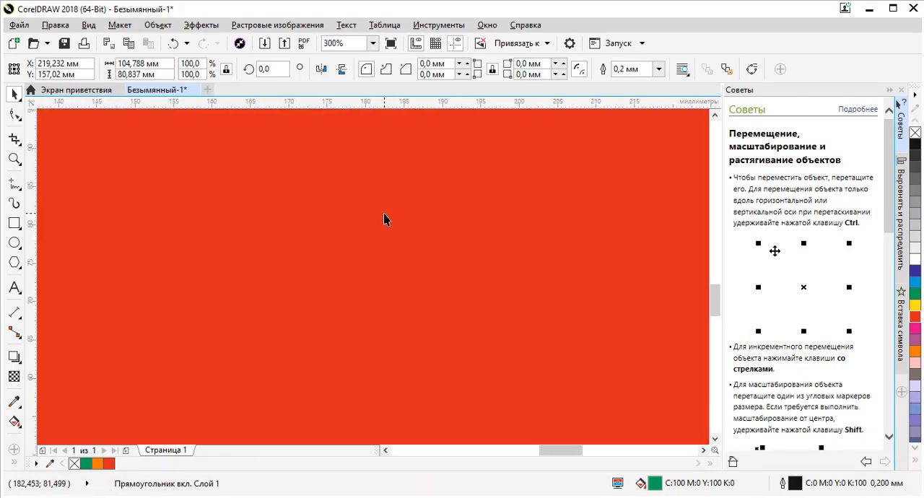
scroll(384, 220, "down", 4)
scroll(380, 268, "up", 1)
scroll(381, 271, "down", 1)
scroll(384, 217, "up", 1)
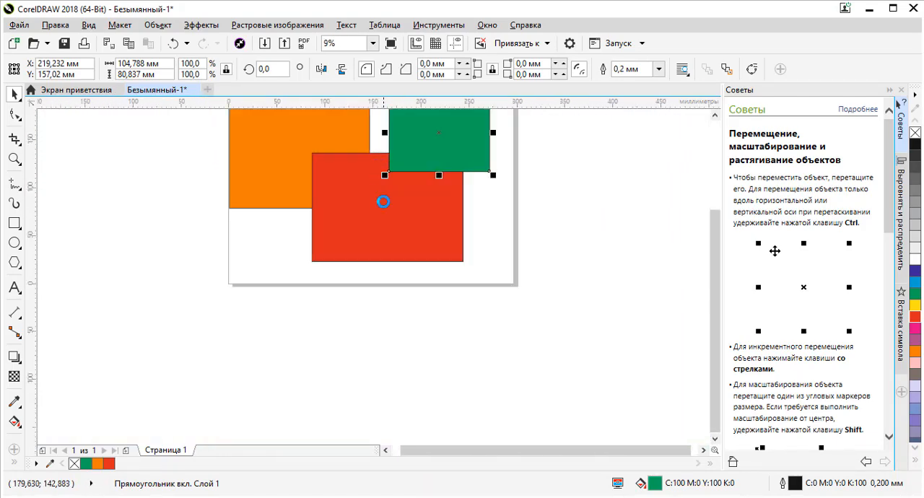
- Change the green rectangle's outline colour to blue (C100 M100 Y0 K0), checking it at its lower-left corner
scroll(386, 173, "up", 4)
scroll(369, 278, "up", 2)
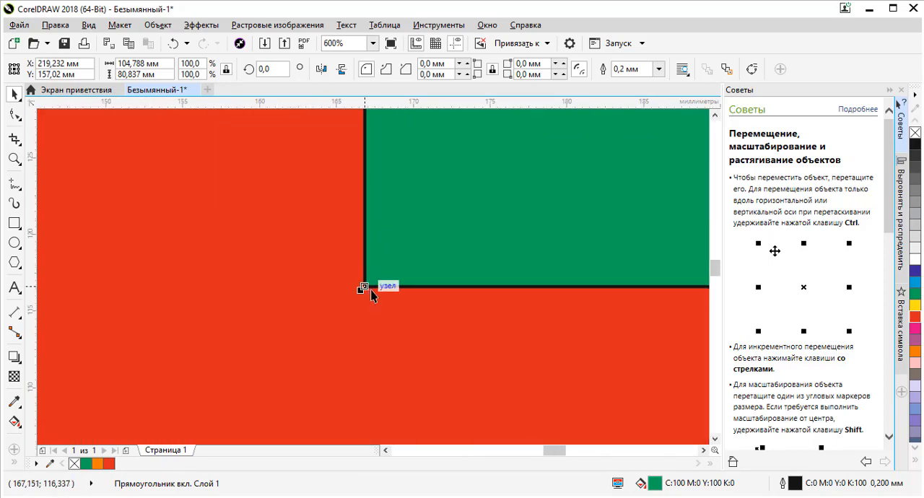
scroll(369, 292, "up", 2)
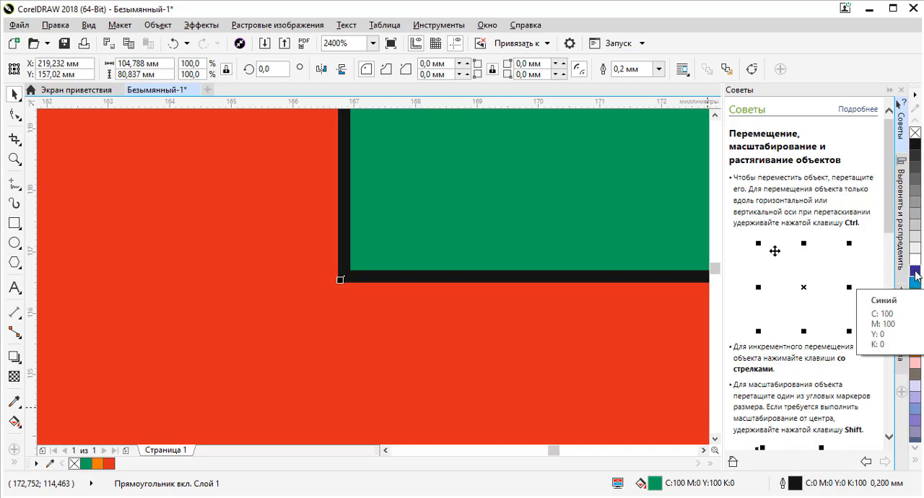
right_click(915, 272)
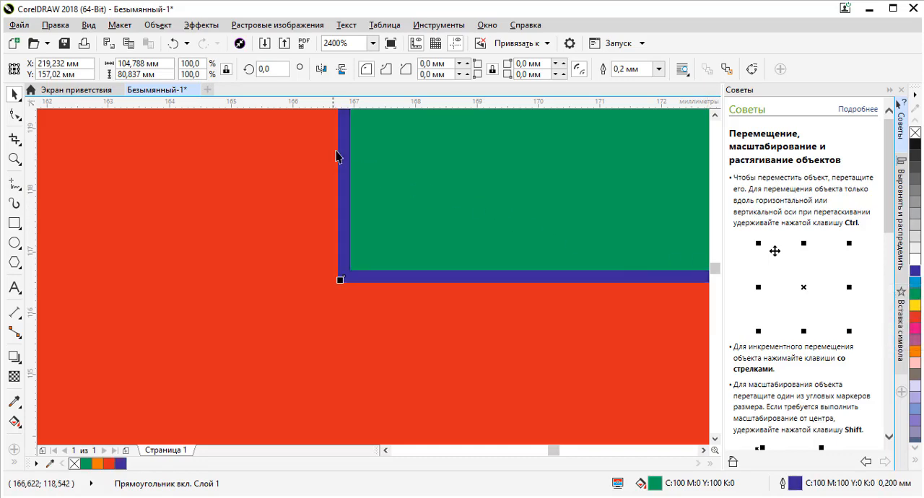
scroll(377, 322, "down", 5)
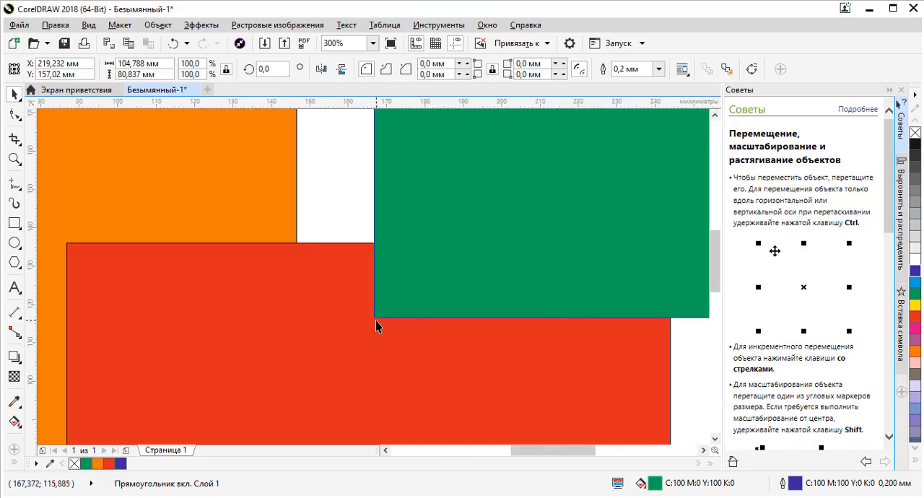
- Inspect the green rectangle's blue outline along its upper edge at different magnifications
scroll(386, 243, "up", 5)
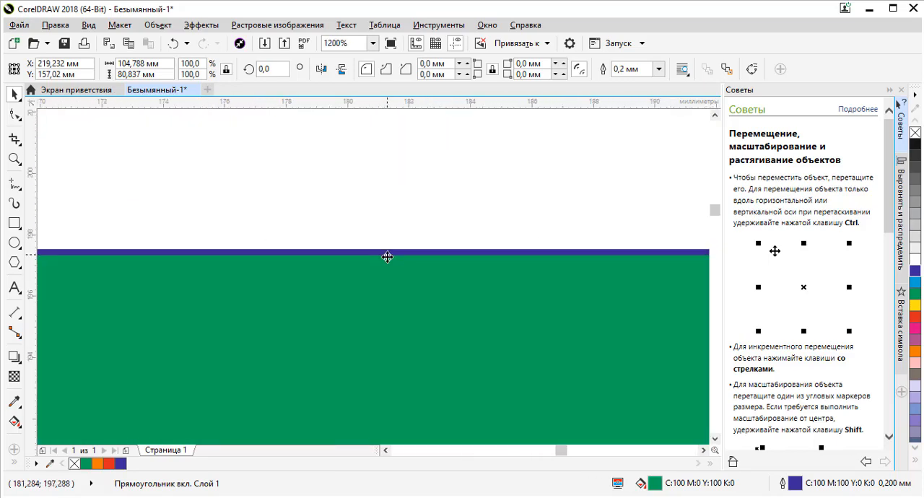
scroll(448, 256, "down", 2)
scroll(498, 255, "up", 3)
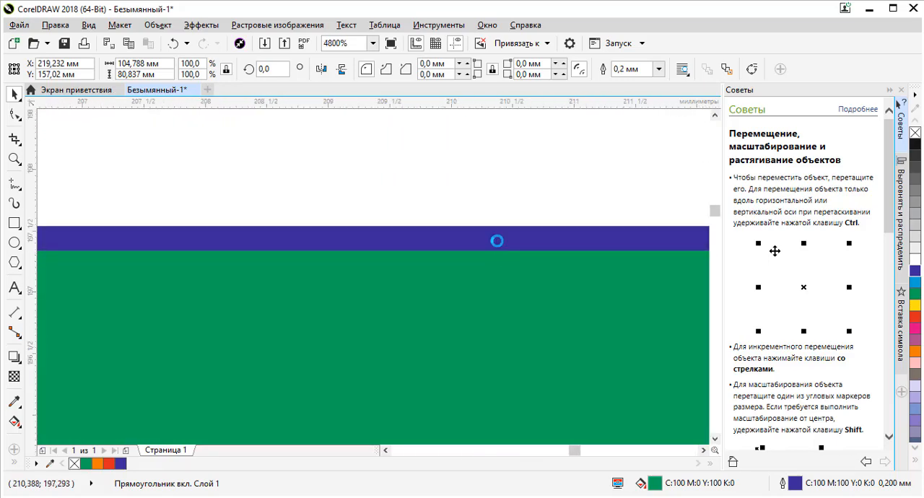
scroll(499, 240, "down", 4)
scroll(499, 240, "down", 2)
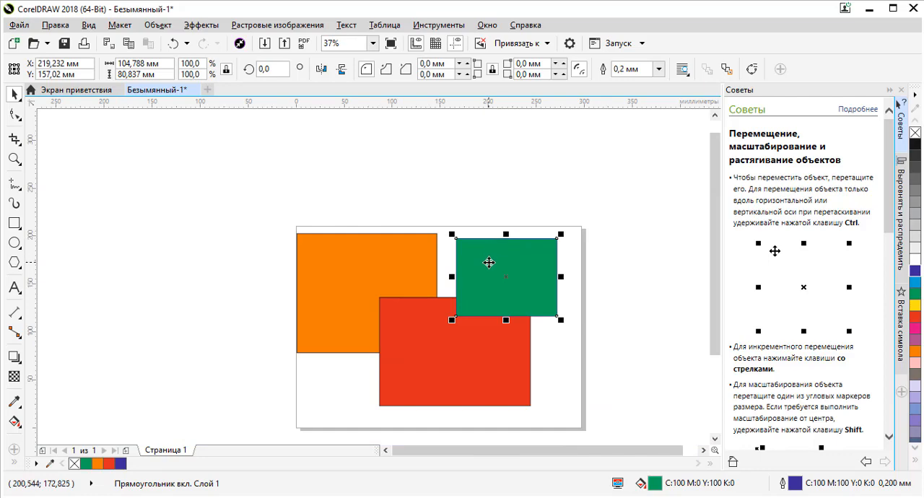
- Change the red rectangle's outline colour to yellow (C0 M0 Y100 K0) and check it at the upper-left corner
left_click(423, 309)
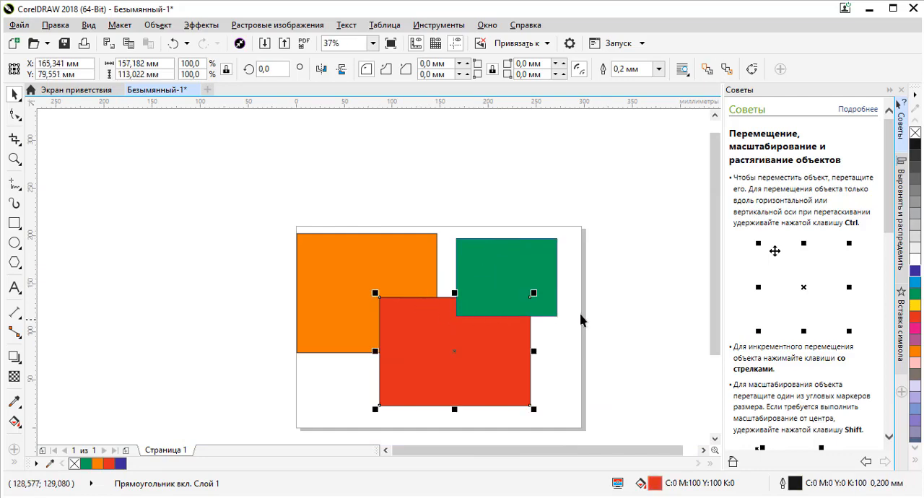
right_click(916, 305)
scroll(387, 302, "up", 4)
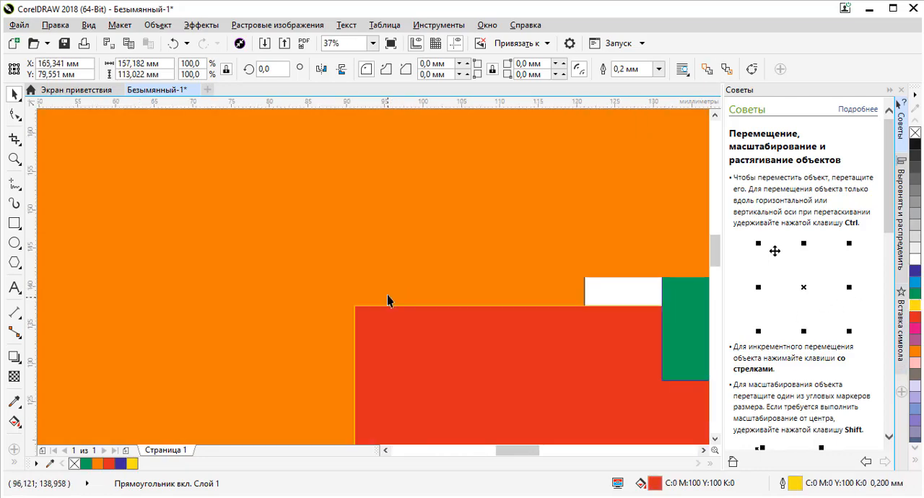
scroll(353, 327, "down", 4)
- Change the orange rectangle's outline colour to green (C100 M0 Y100 K0) and check it up close
left_click(409, 263)
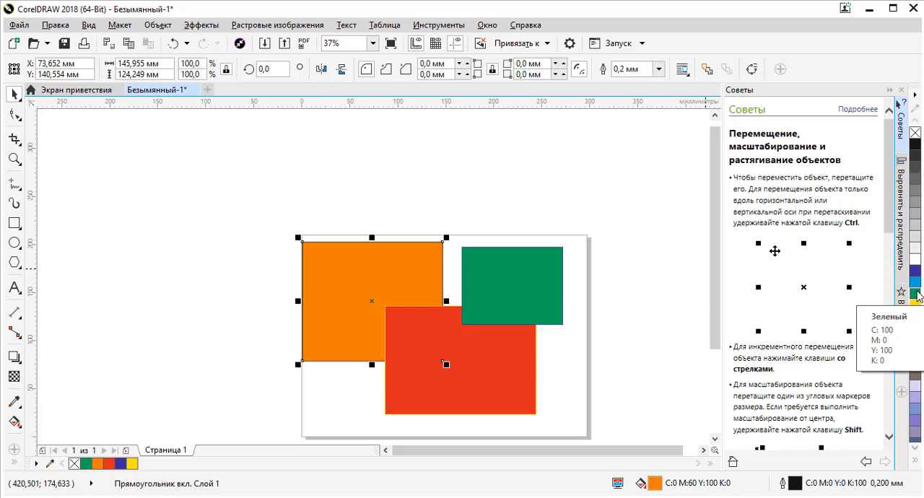
right_click(916, 294)
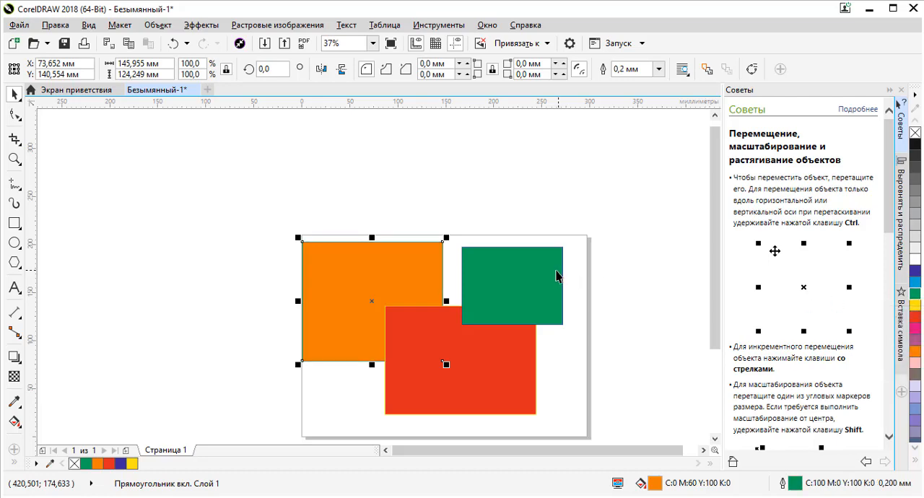
scroll(440, 245, "up", 8)
scroll(390, 210, "down", 8)
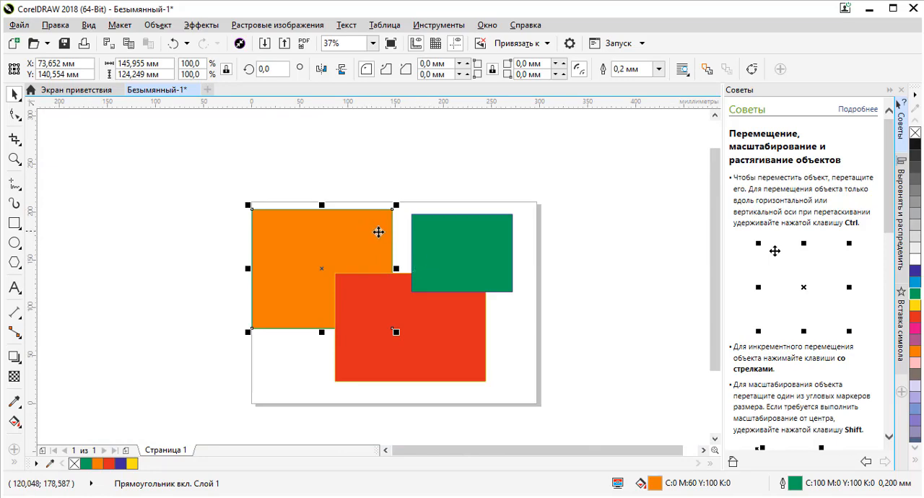
- Move the green and red rectangles to the right, away from the orange one, and reposition the orange rectangle on the page
left_click(468, 247)
left_click_drag(469, 242, 531, 236)
left_click_drag(442, 290, 505, 286)
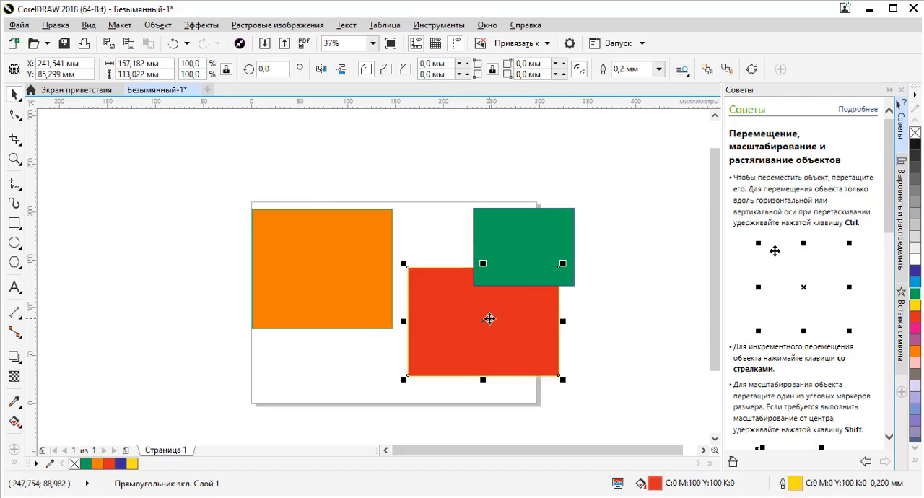
mouse_move(330, 255)
left_mouse_down()
mouse_move(392, 259)
mouse_move(331, 271)
mouse_move(314, 262)
left_mouse_up()
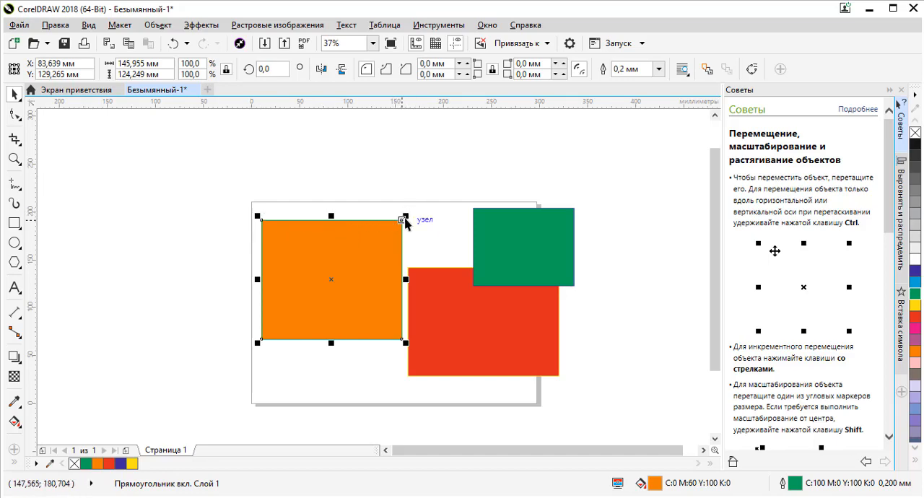
- Scale the orange rectangle proportionally from its corners, first down to about 123 × 105 mm, and up to about 175 × 149 mm
left_click_drag(403, 218, 381, 238)
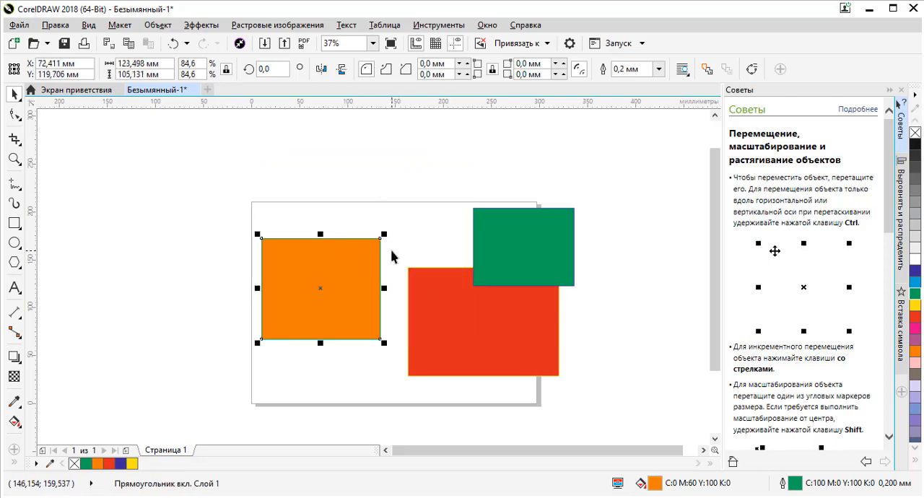
left_click_drag(381, 237, 424, 200)
left_click_drag(258, 200, 203, 195)
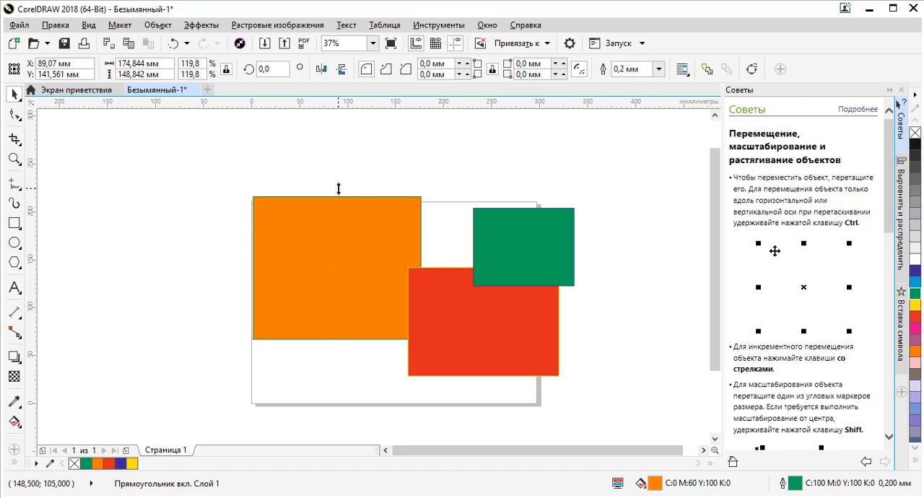
- Stretch the orange rectangle upward and narrow it to about 132 × 192 mm, and move it down within the page
left_click_drag(339, 192, 337, 155)
left_click_drag(421, 247, 383, 247)
left_click(512, 237)
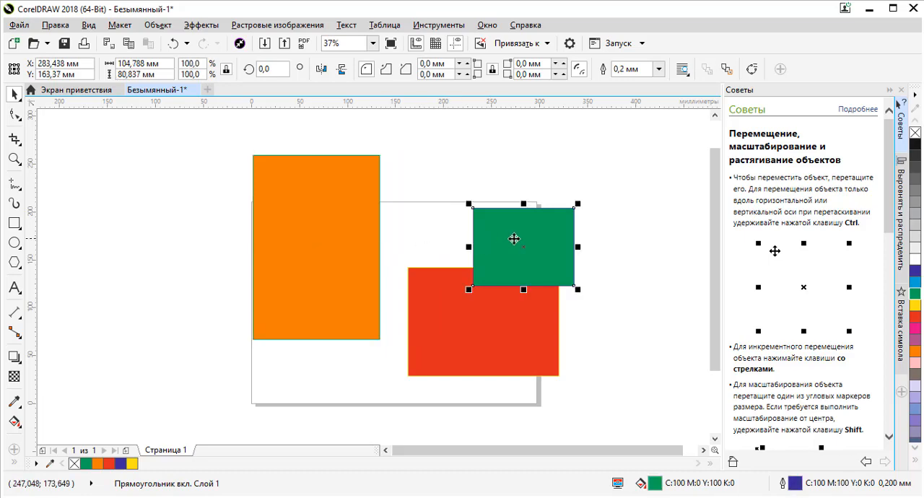
left_click(341, 204)
left_click_drag(340, 204, 351, 253)
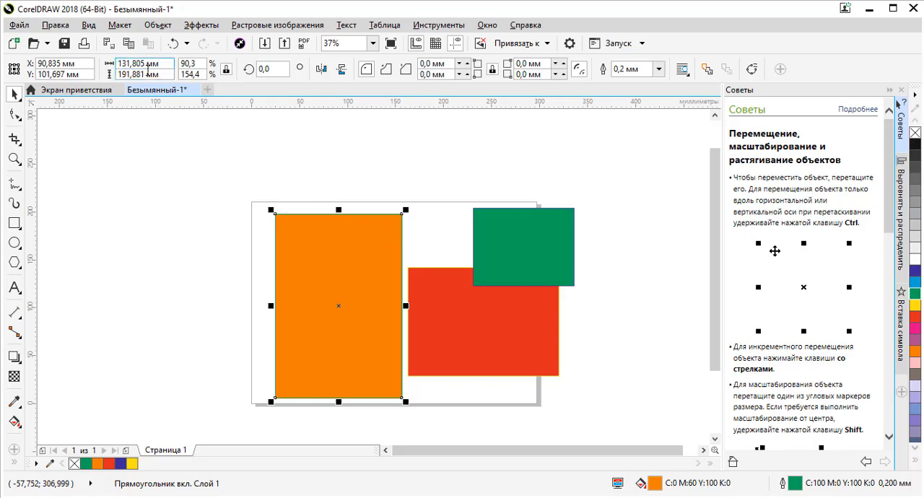
- Select the red, green and orange rectangles in turn to compare their width and height values
left_click(458, 303)
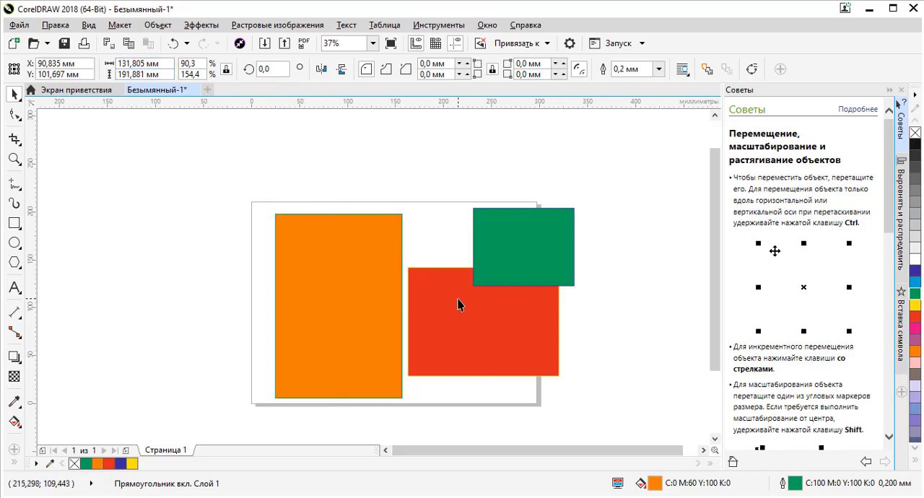
left_click(533, 254)
left_click(355, 256)
left_click(461, 303)
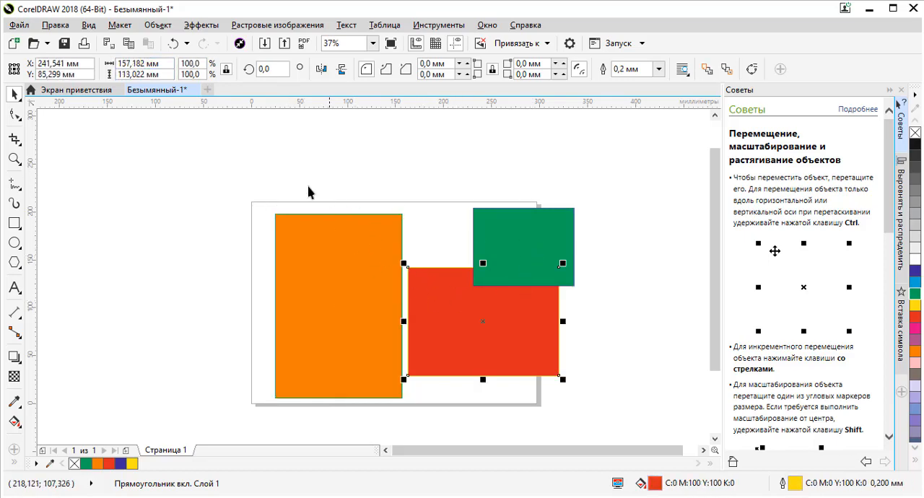
left_click(513, 253)
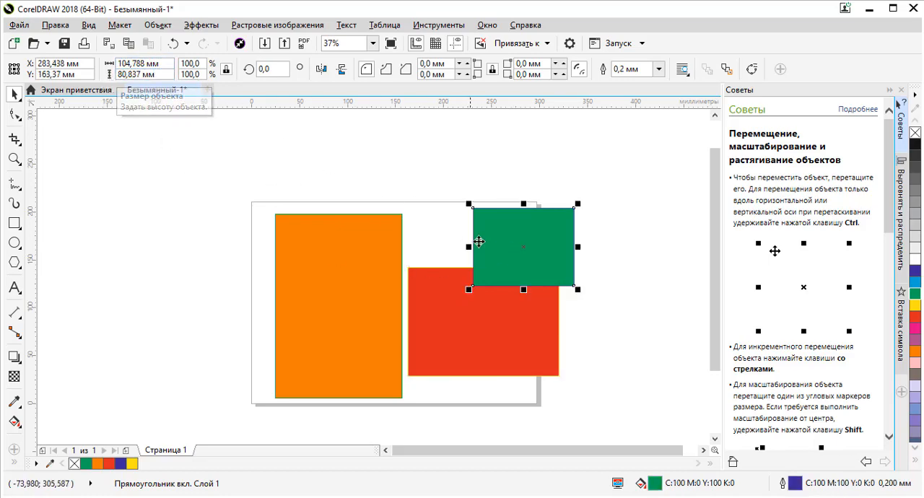
- Move the orange rectangle to about X 80, Y 131 mm and set its width to 100 mm with proportions locked
left_click(357, 266)
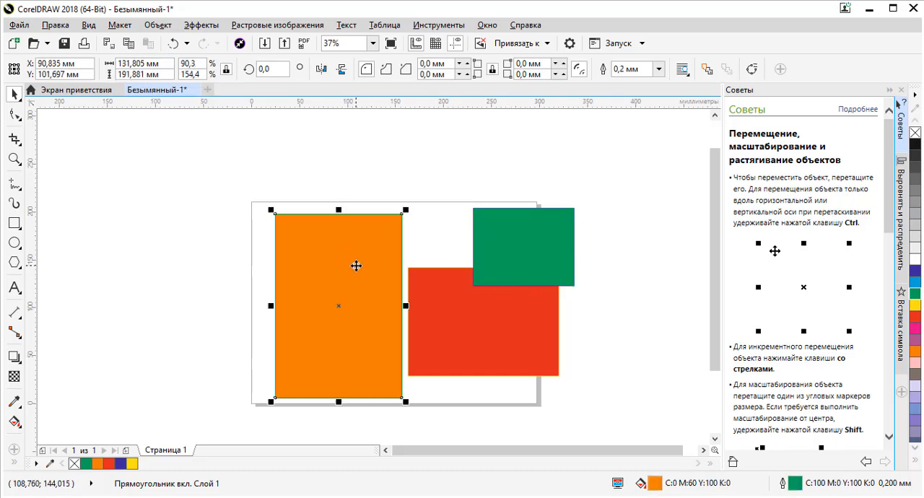
left_click_drag(356, 266, 332, 230)
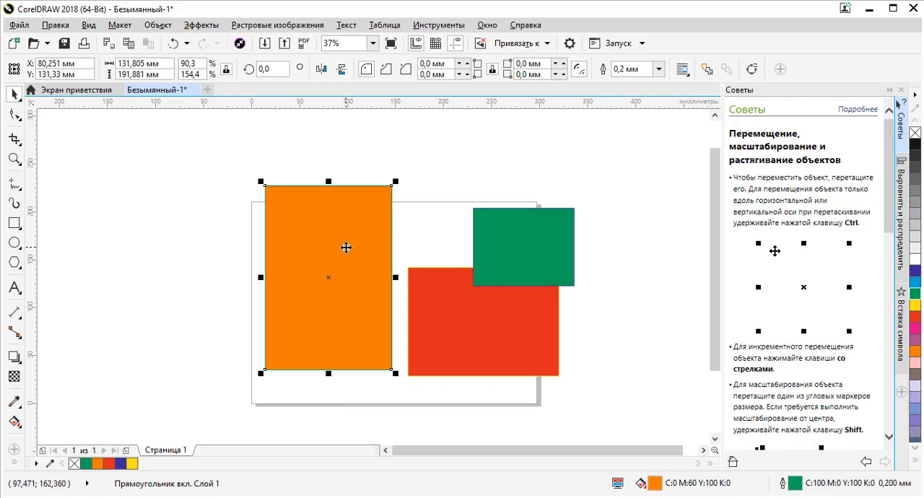
left_click(117, 63)
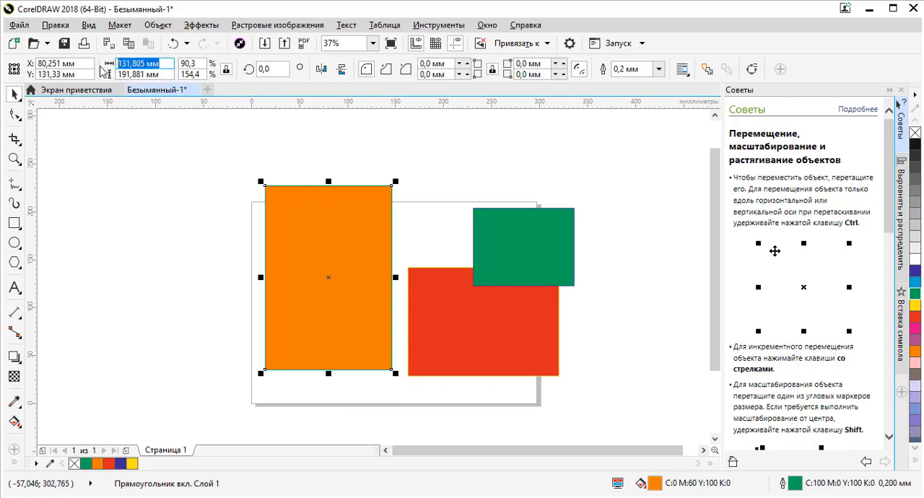
left_click(168, 64)
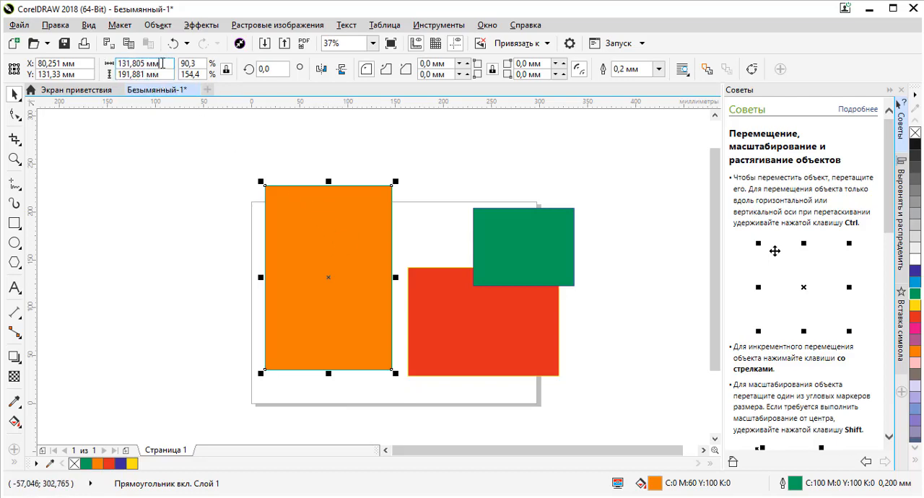
left_click_drag(166, 64, 118, 64)
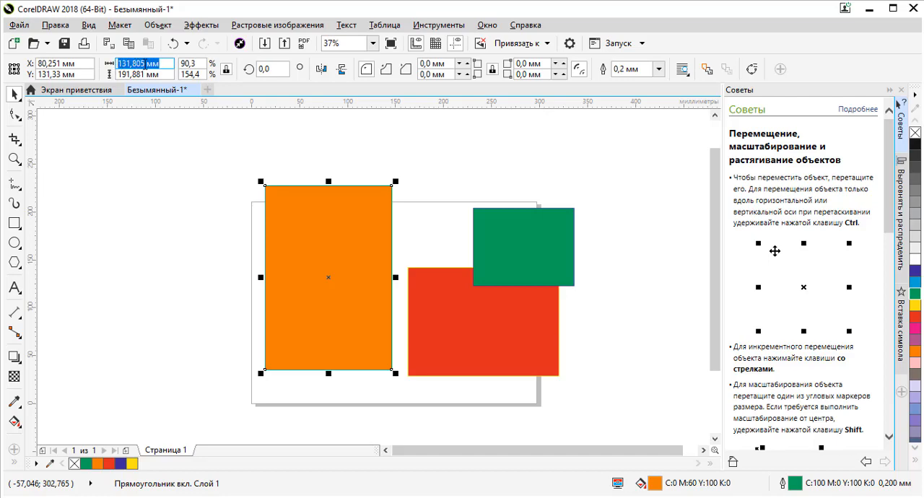
left_click(160, 63)
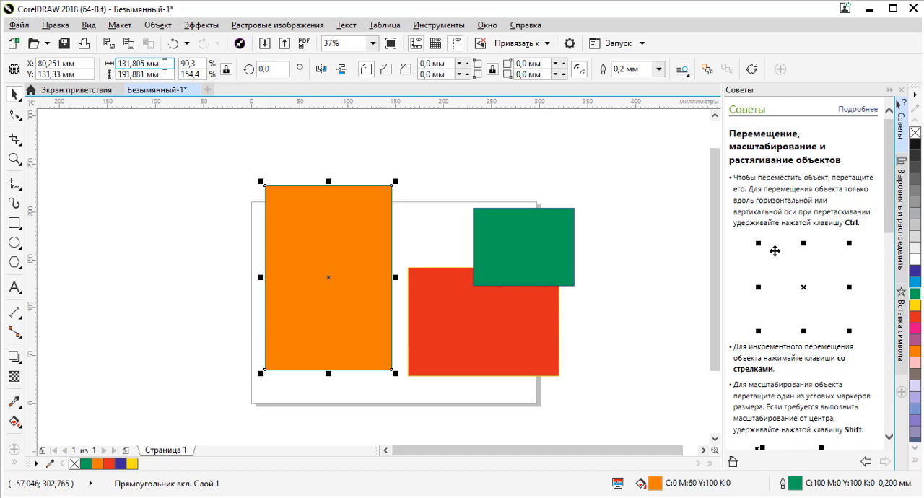
left_click_drag(165, 64, 105, 66)
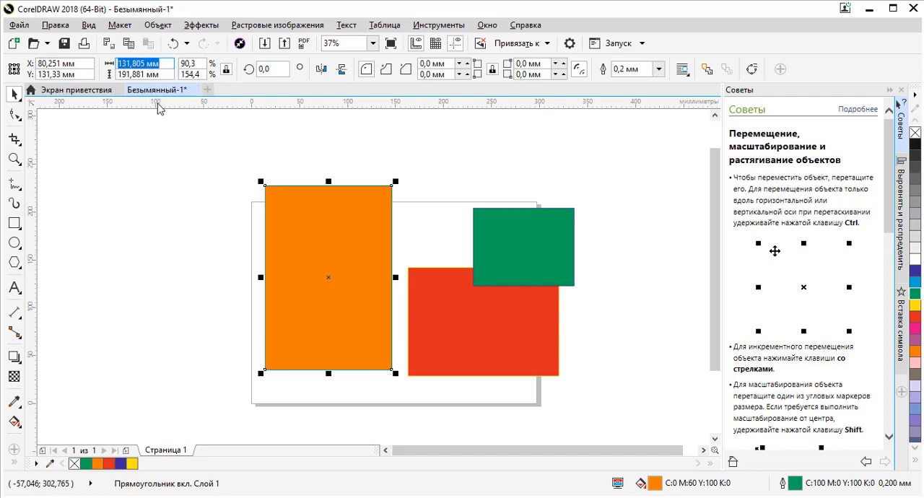
type("100")
key("Return")
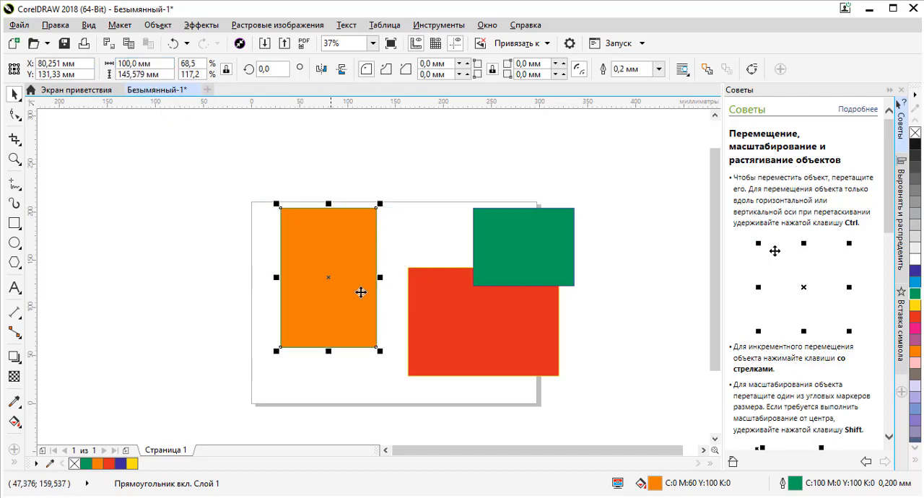
- Unlock the orange rectangle's proportions, set its width to 50 mm, and reposition it at about X 45, Y 112 mm
left_click_drag(333, 258, 333, 258)
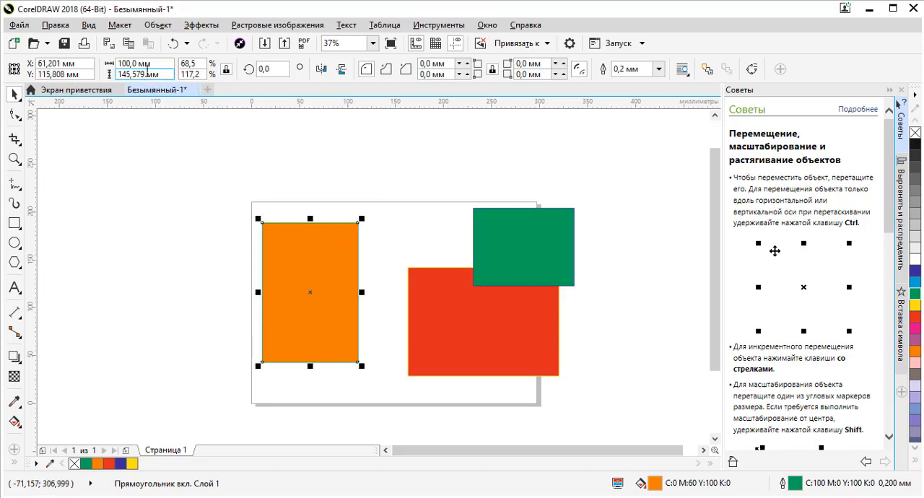
left_click(189, 64)
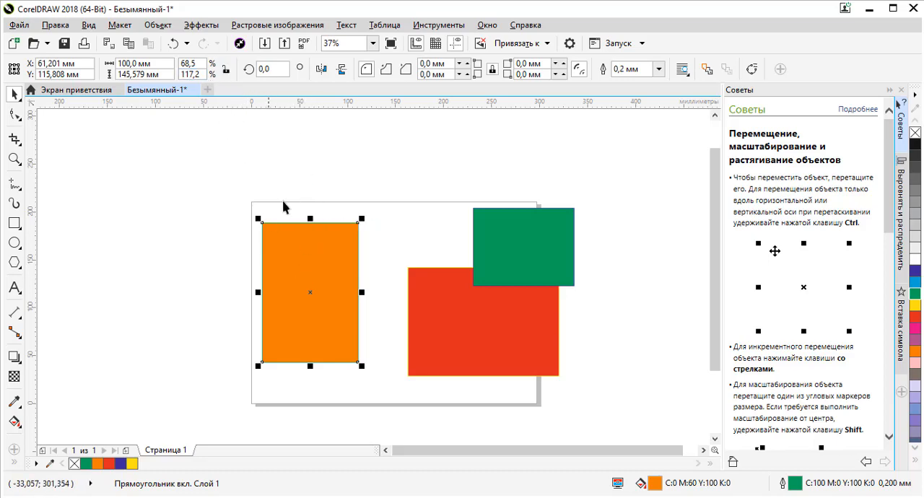
left_click_drag(162, 64, 109, 64)
type("50")
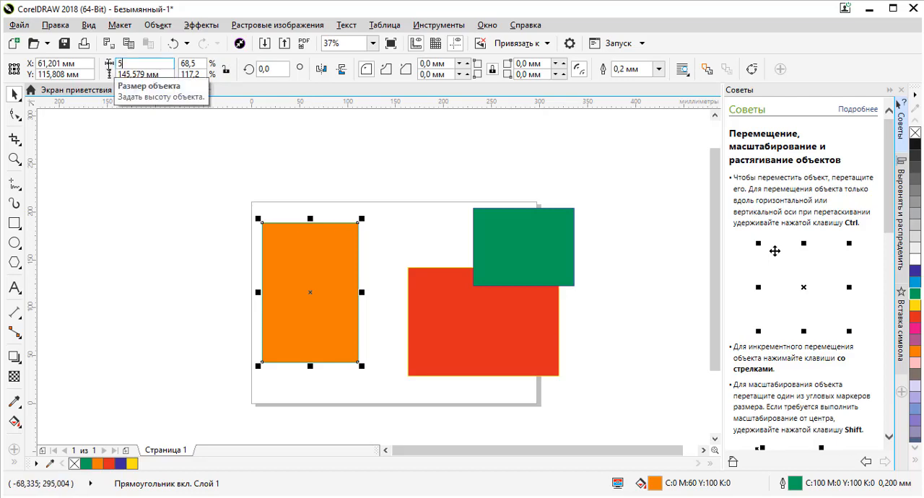
key("Return")
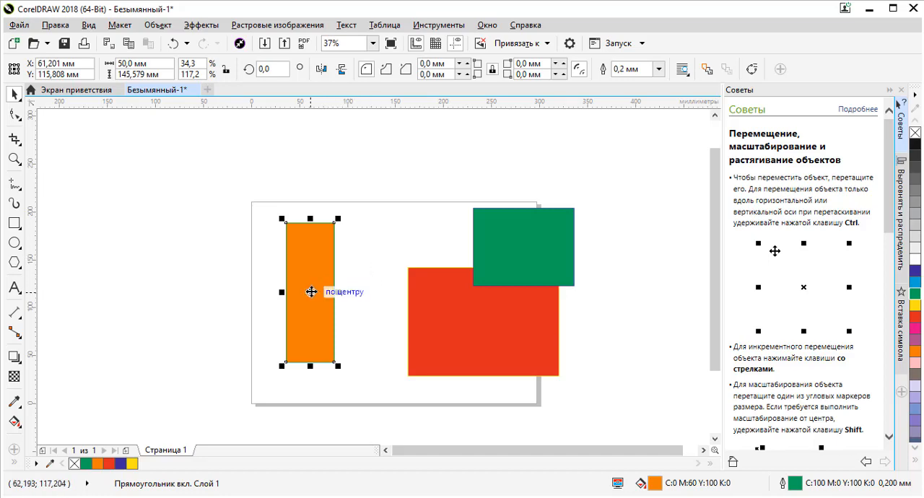
left_click_drag(311, 291, 331, 315)
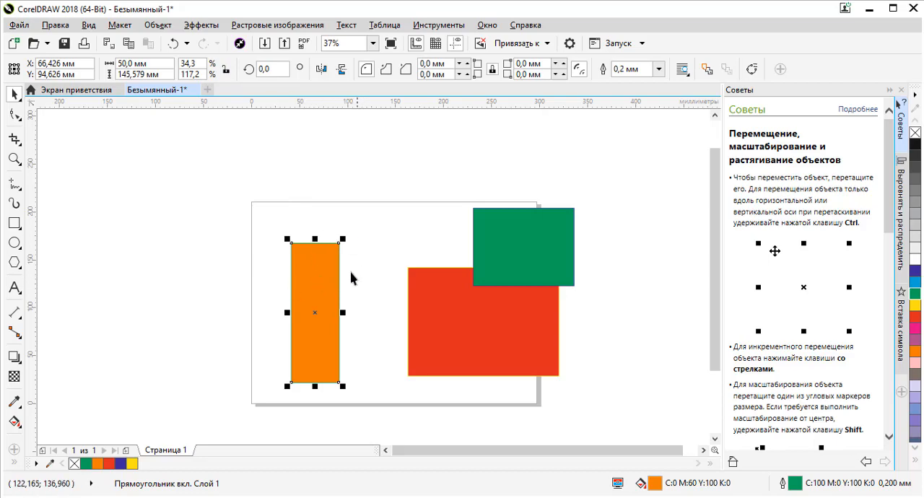
left_click_drag(325, 290, 304, 273)
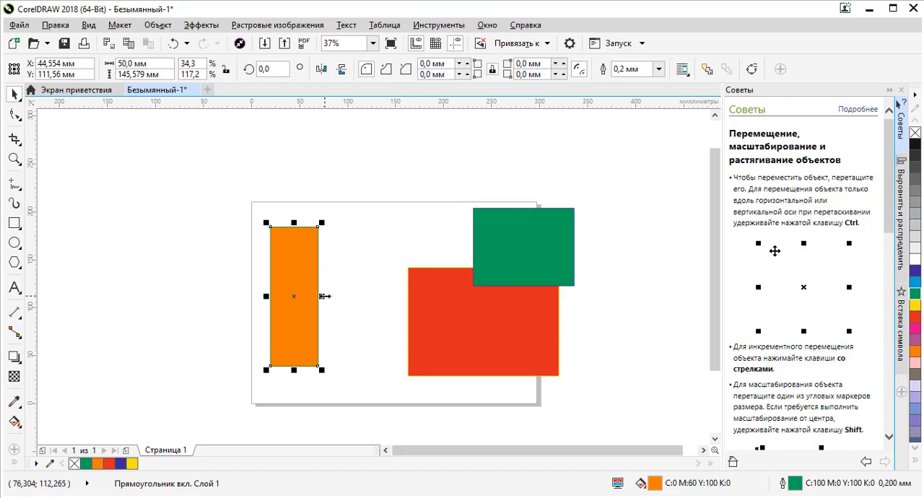
- Widen the orange rectangle symmetrically to about 120 mm, scale it about its centre to about 112 × 135 mm, and deselect it
left_click_drag(325, 296, 383, 299)
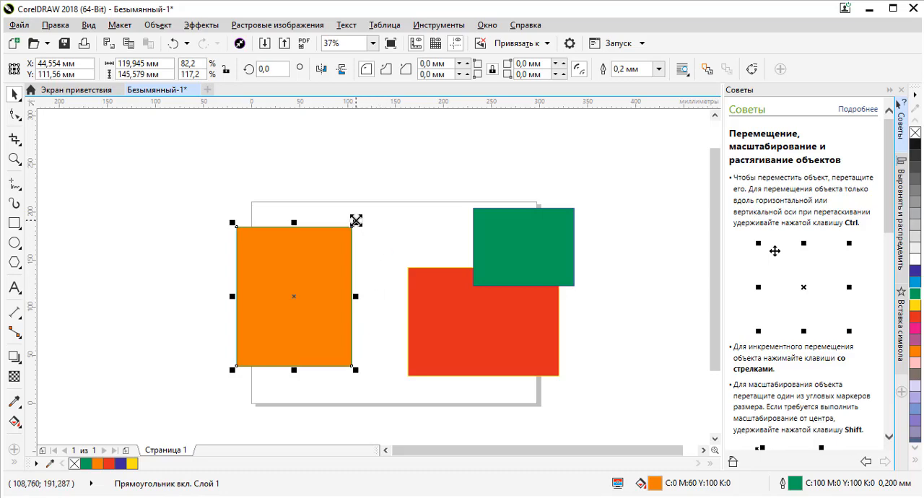
left_click_drag(356, 220, 431, 178)
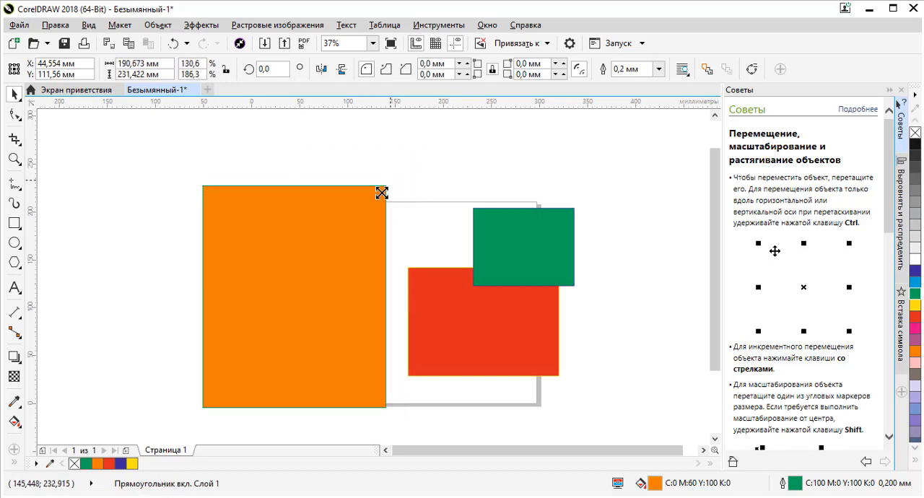
left_click_drag(381, 193, 349, 231)
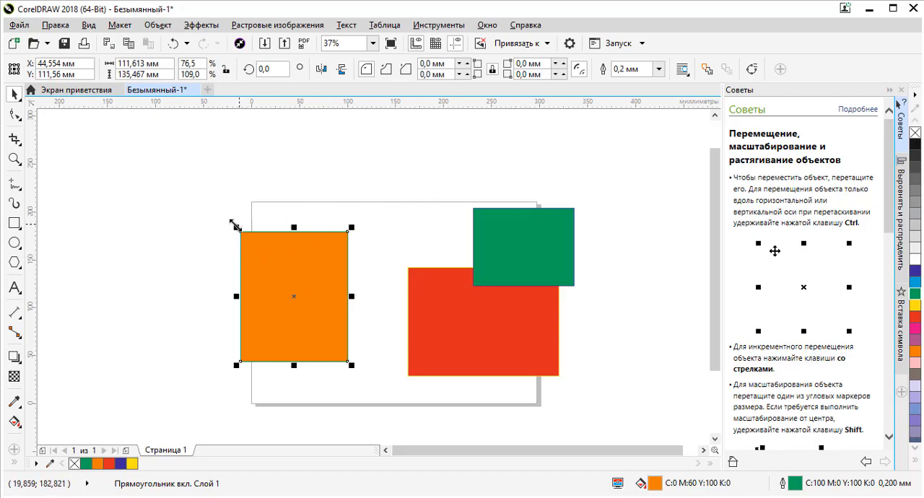
left_click(411, 195)
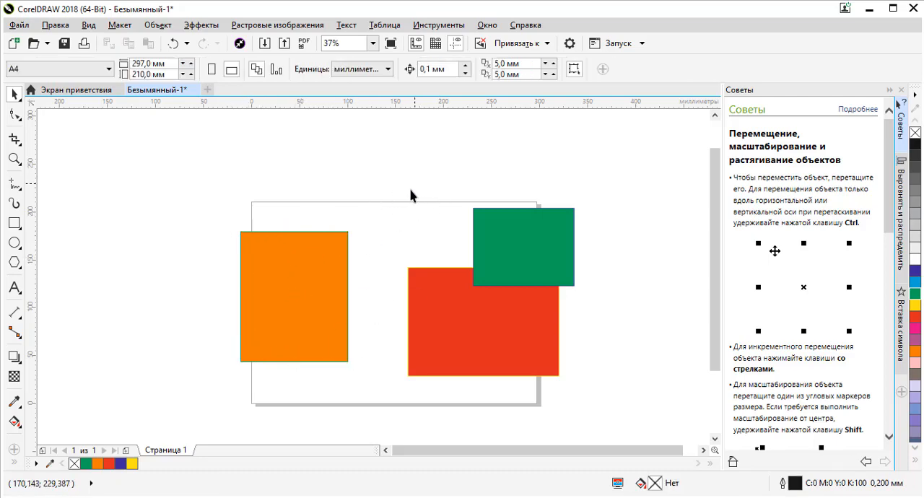
- Select the orange rectangle and rotate it freehand about its centre in both directions, ending at about 340°
left_click(525, 239)
left_click(306, 263)
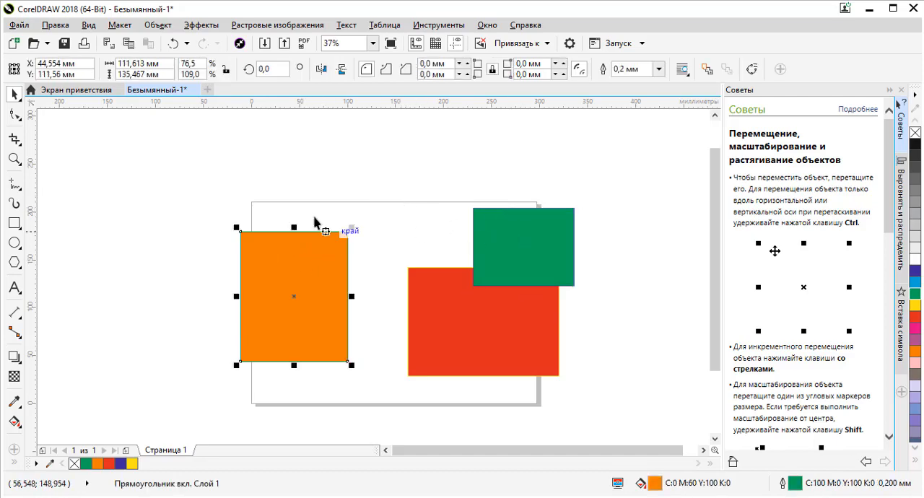
left_click(319, 262)
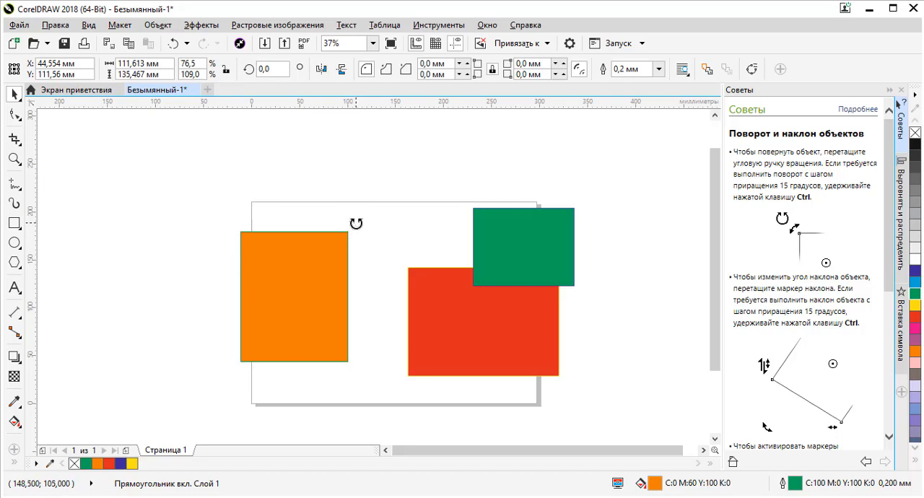
left_click_drag(359, 221, 371, 311)
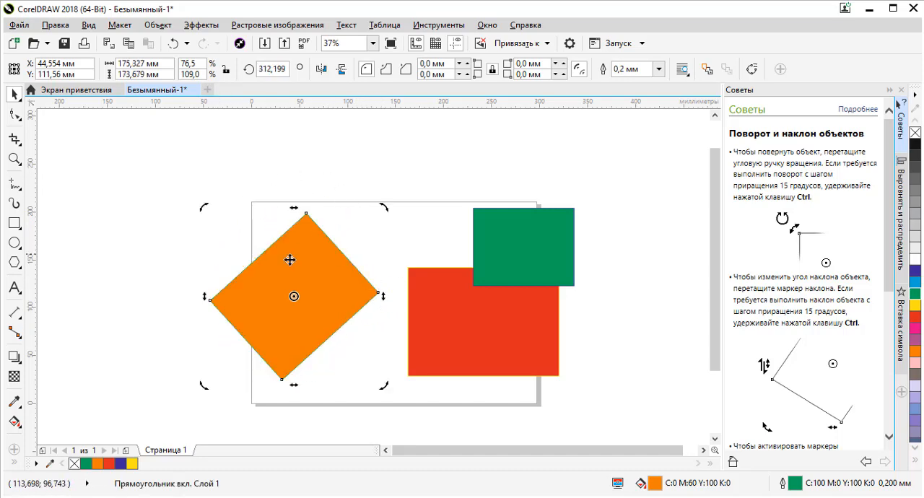
left_click_drag(384, 208, 406, 254)
left_click_drag(377, 217, 397, 275)
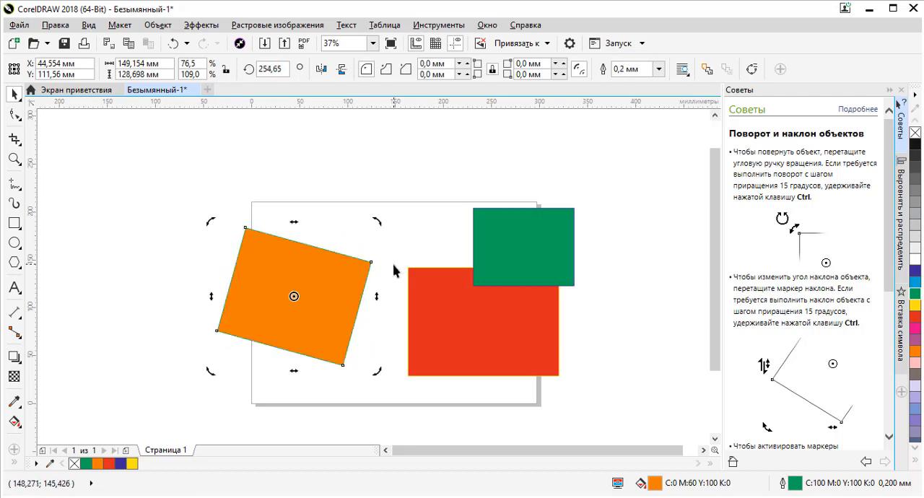
left_click_drag(375, 220, 265, 173)
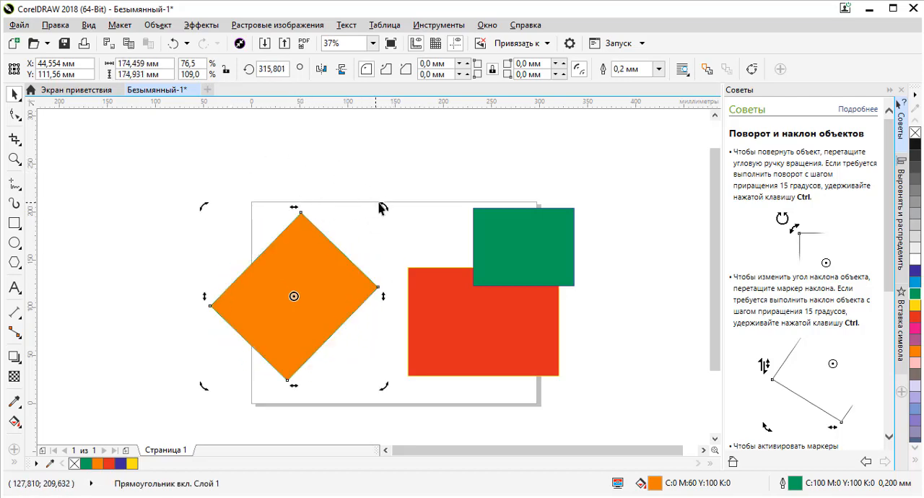
left_click_drag(386, 204, 328, 188)
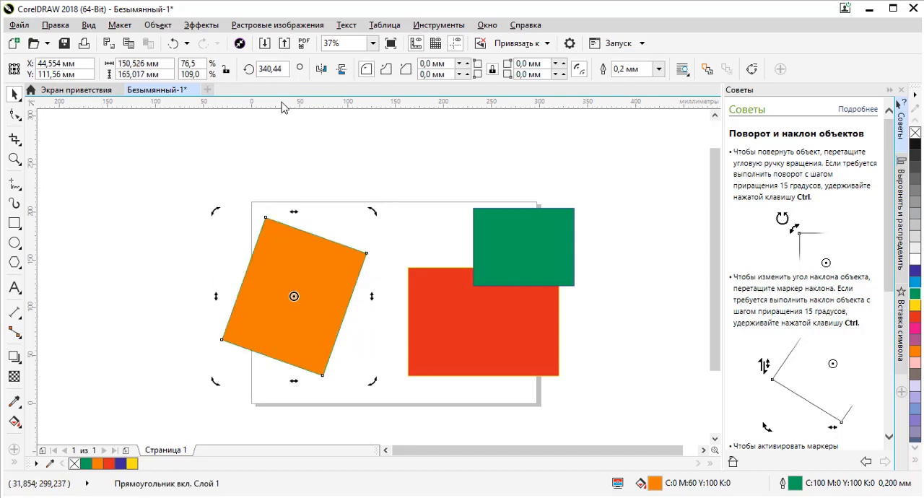
- Set the orange rectangle's rotation to 15°, 50° and finally 90°, and move it to about X 74, Y 124 mm
double_click(287, 69)
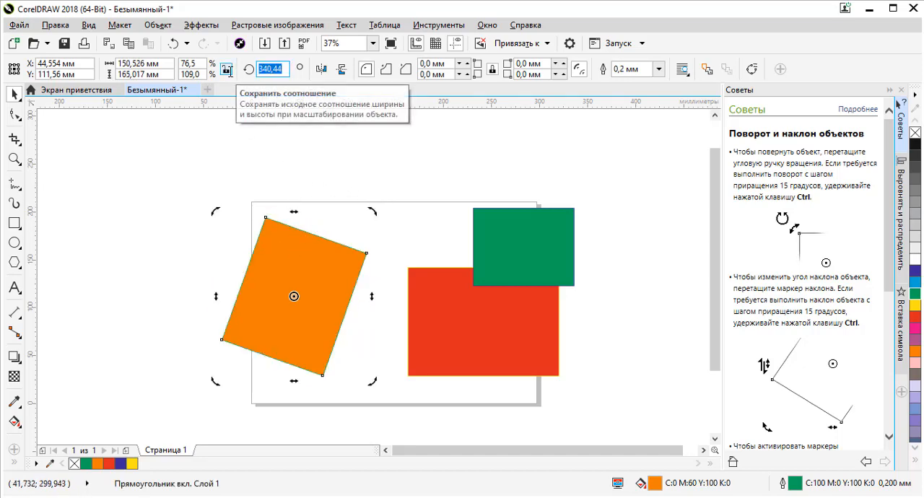
type("15")
key("Return")
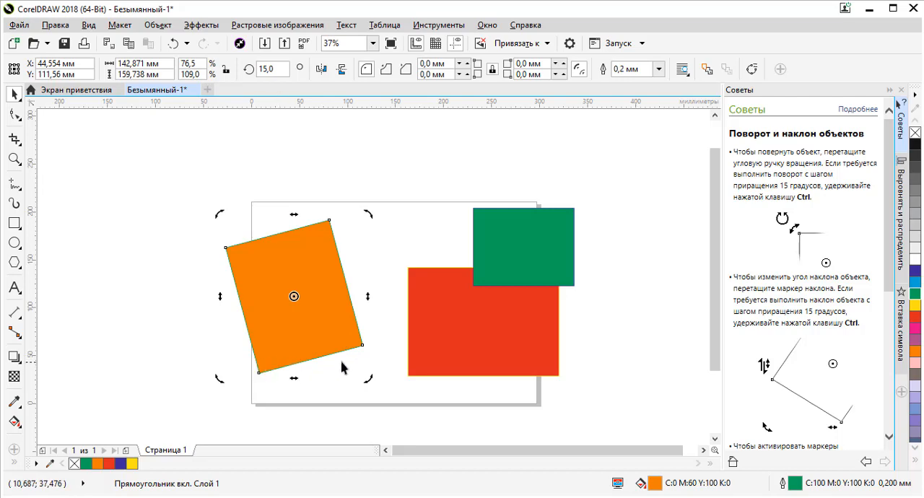
double_click(273, 68)
type("50")
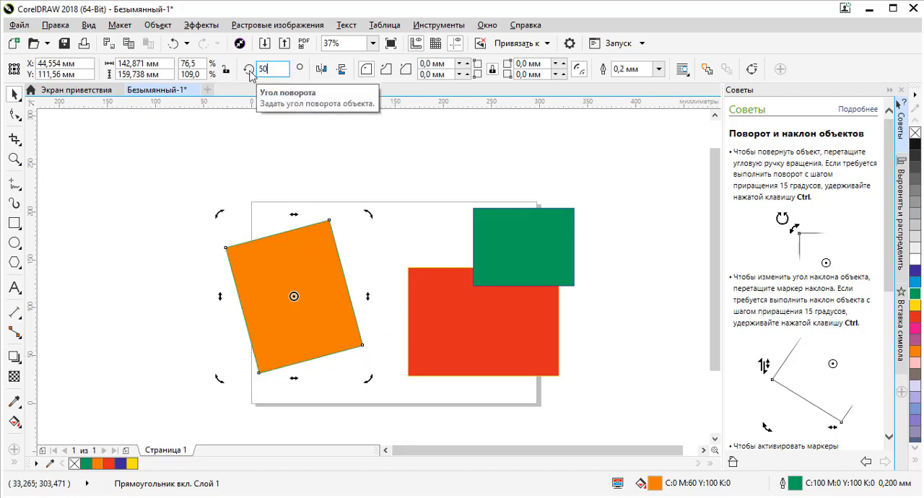
key("Return")
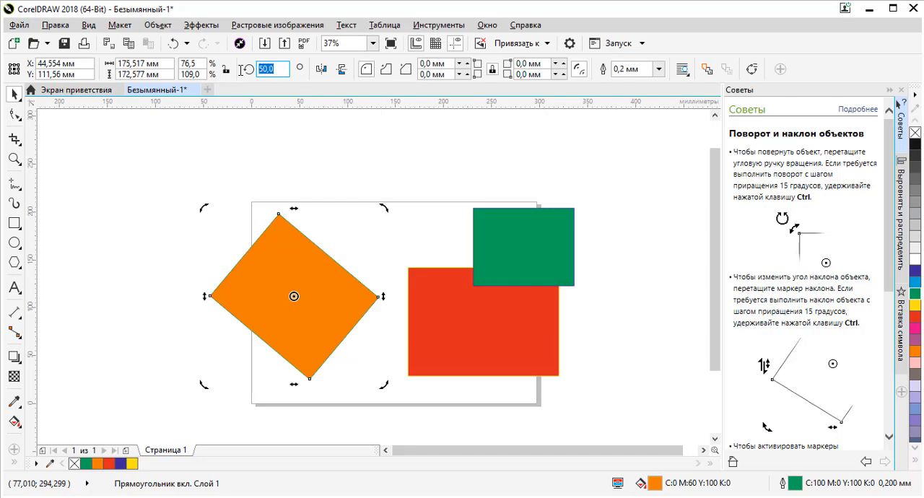
type("90")
key("Return")
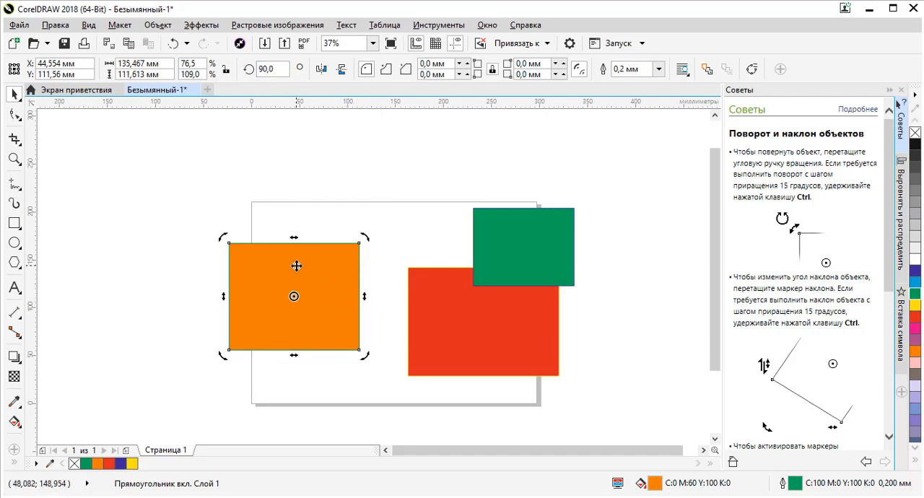
left_click_drag(296, 267, 325, 255)
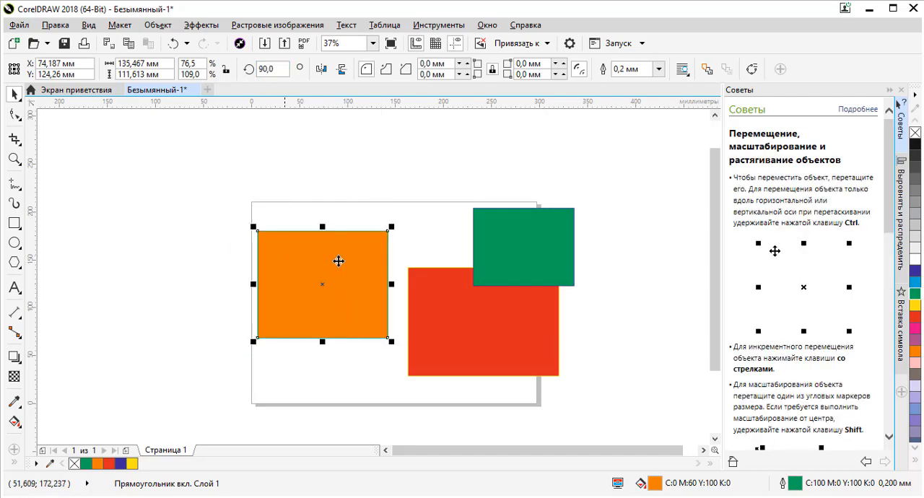
left_click(328, 194)
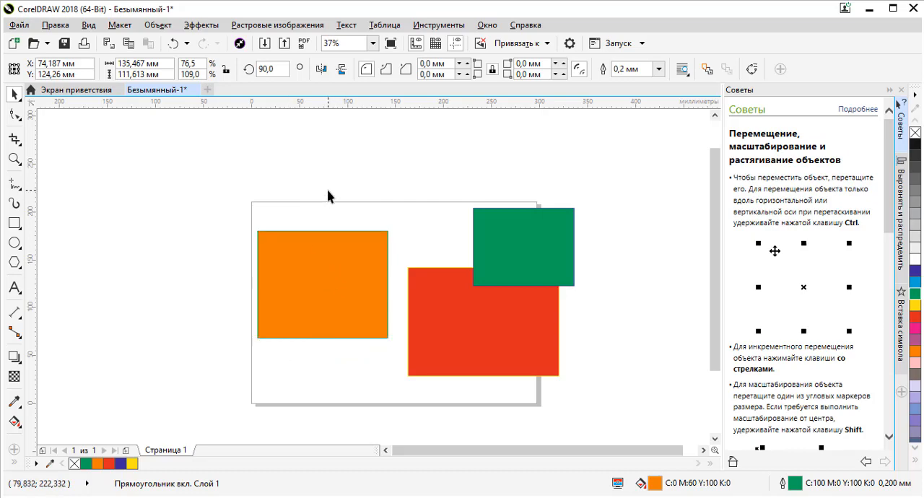
- Move the orange rectangle's rotation centre close to its upper-left corner and rotate it around that point to about 82°
left_click(331, 252)
left_click(345, 253)
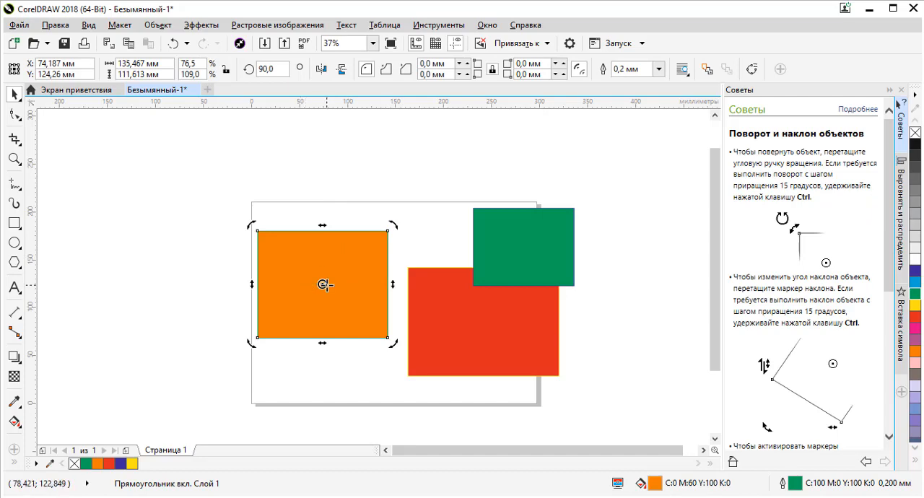
mouse_move(323, 284)
left_mouse_down()
mouse_move(281, 250)
mouse_move(338, 283)
mouse_move(270, 248)
left_mouse_up()
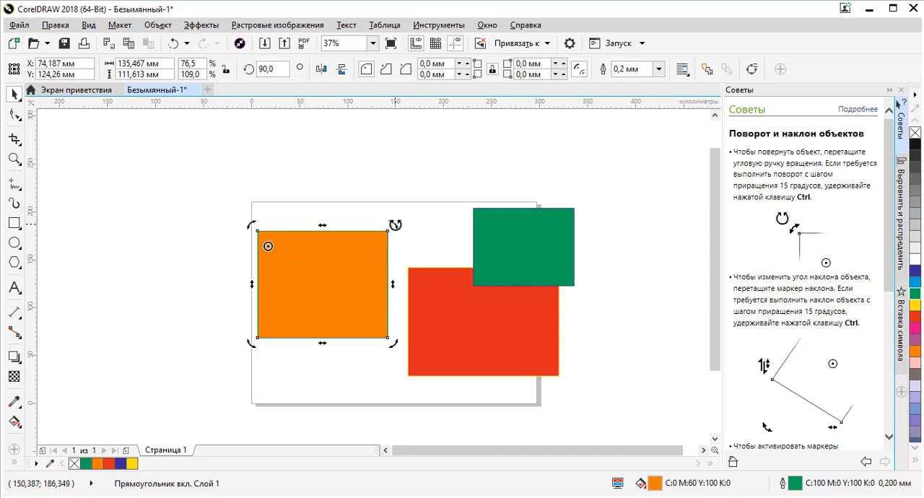
left_click_drag(395, 225, 387, 258)
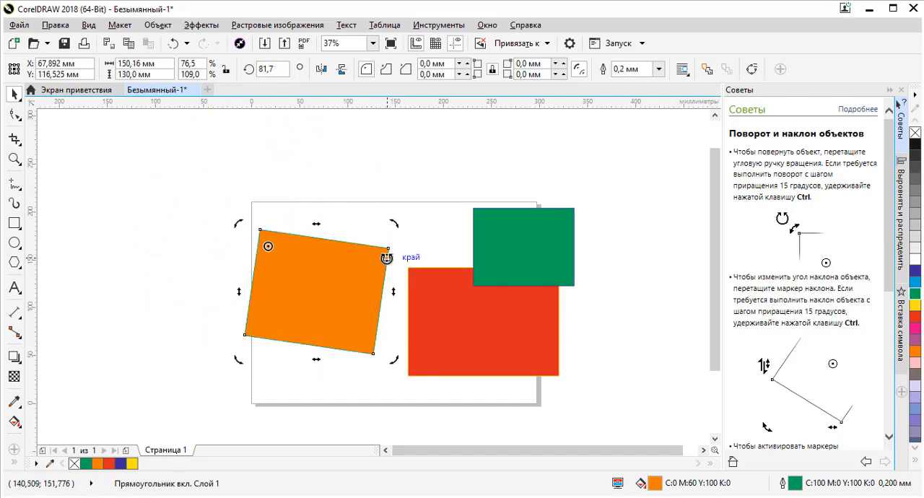
- Set the orange rectangle's rotation to 0° and narrow it from its left side to about 27 mm wide
double_click(274, 69)
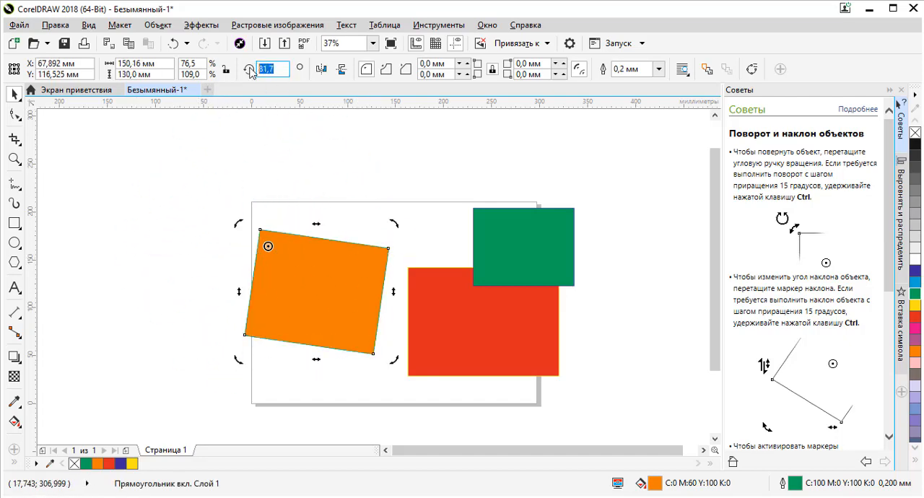
type("0")
key("Return")
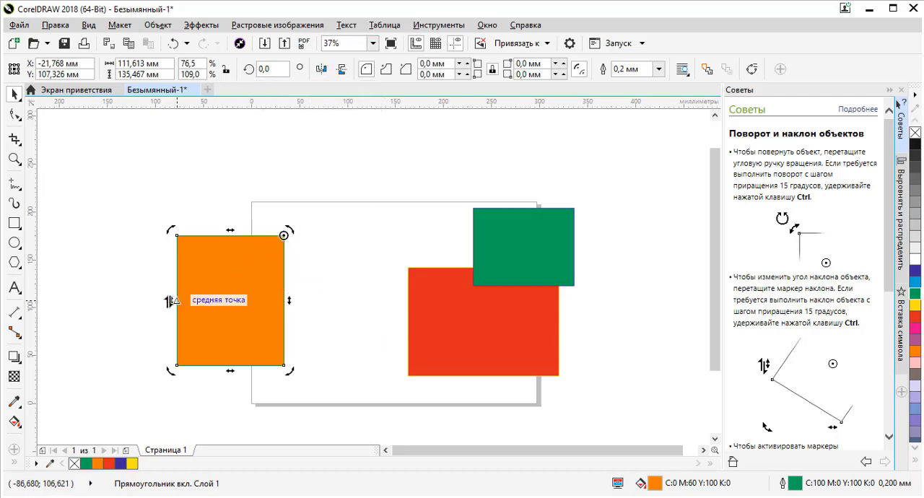
left_click(205, 299)
left_click_drag(177, 300, 260, 300)
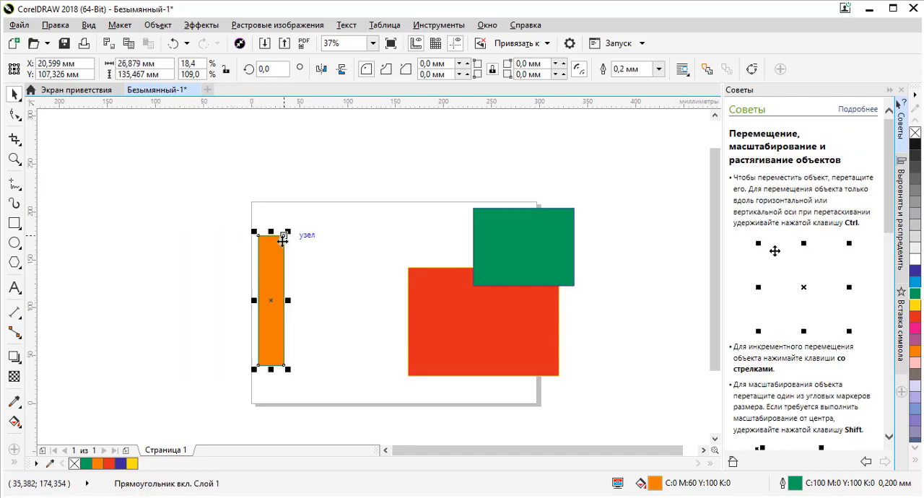
- Rotate the narrow orange rectangle about the pivot at its upper-right corner to about 44°
left_click(283, 242)
left_click(257, 369)
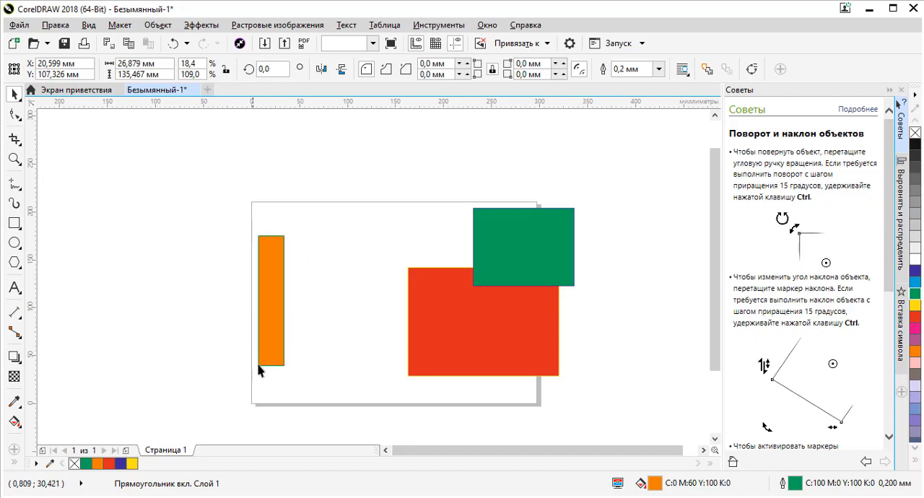
left_click(273, 346)
left_click(273, 346)
left_click_drag(253, 372, 334, 257)
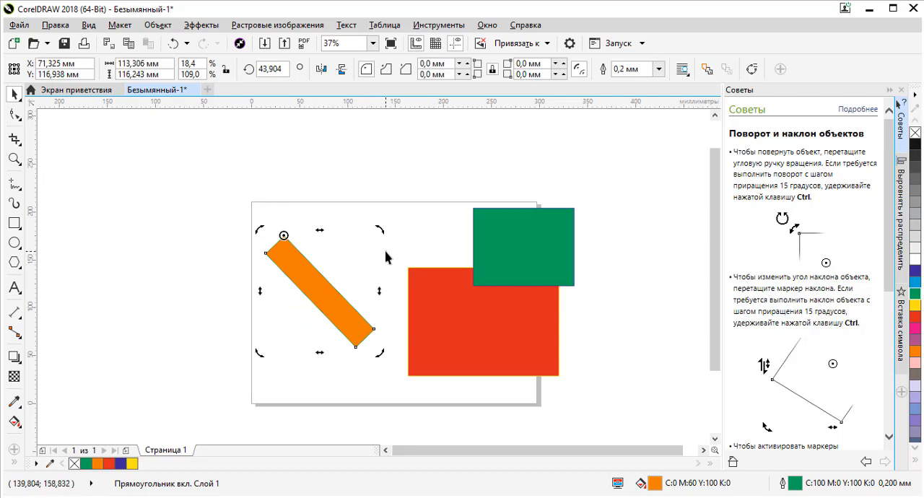
- Move the tilted orange rectangle's rotation centre from its corner back to its middle, and reselect the rectangle
left_click(300, 262)
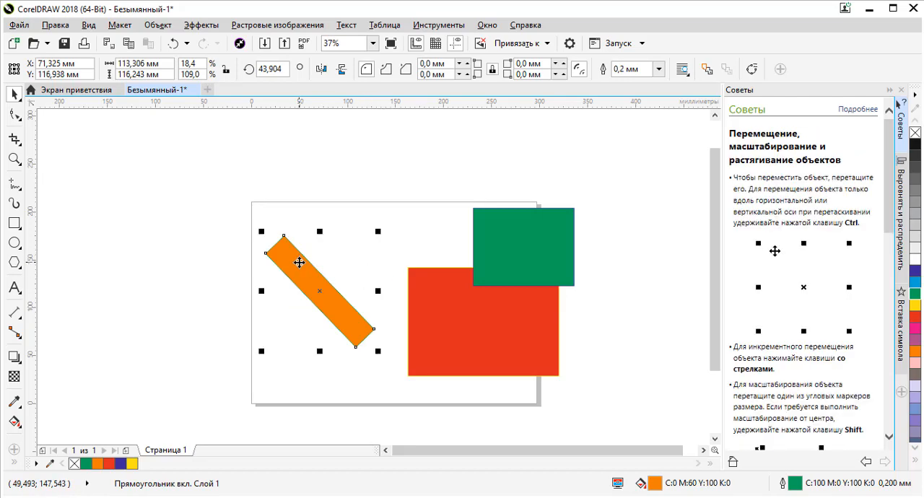
left_click(299, 262)
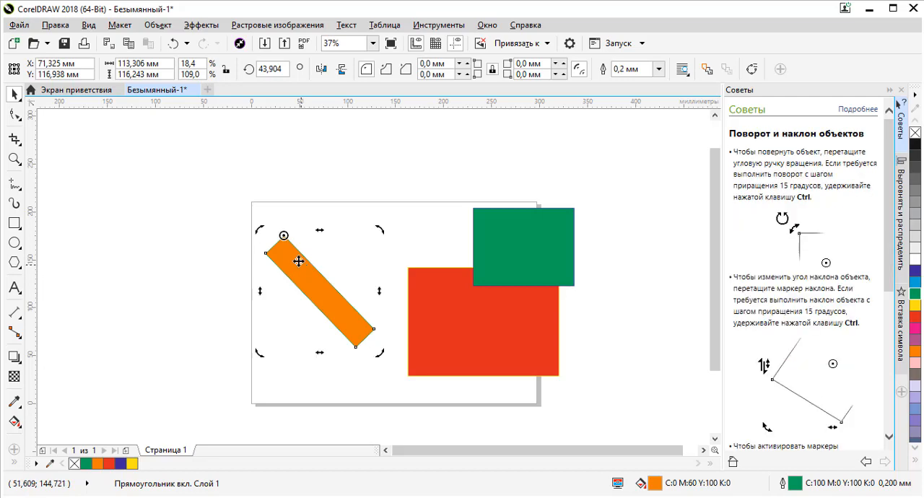
left_click_drag(286, 237, 320, 291)
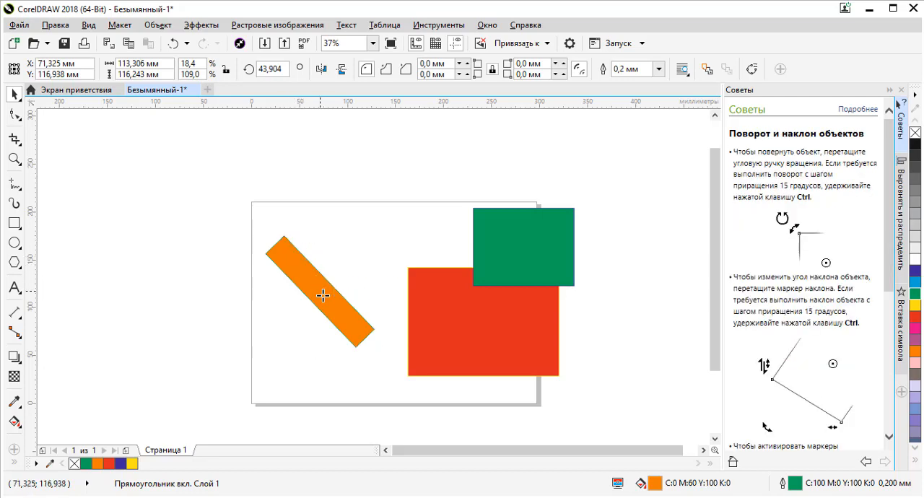
left_click(322, 260)
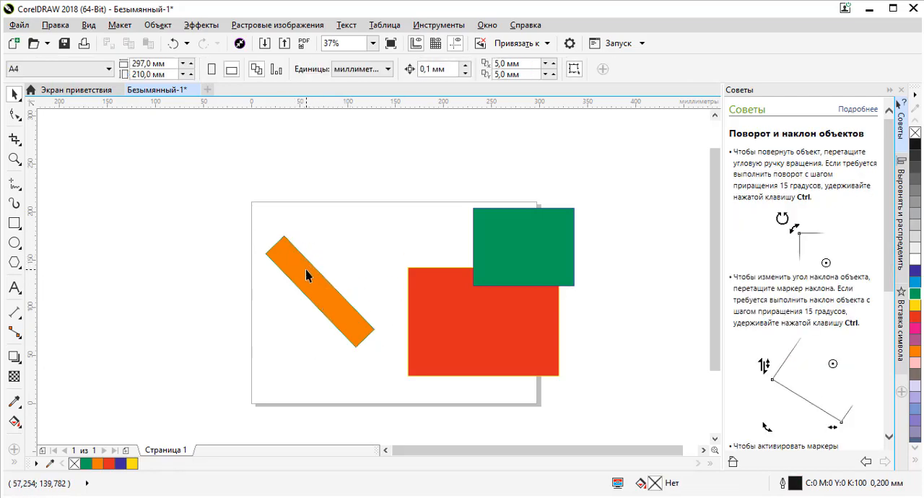
left_click(307, 274)
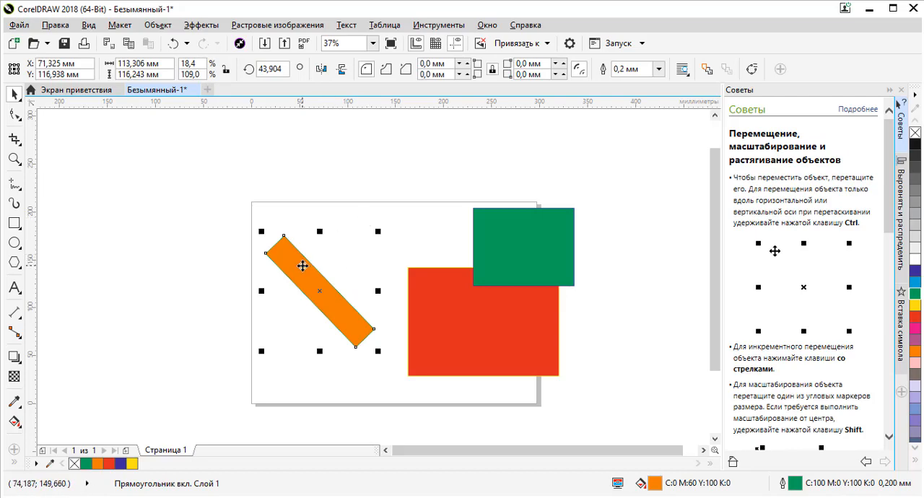
- Set the orange rectangle's rotation to 0° and stretch its left side outward to about 133 mm wide
double_click(286, 68)
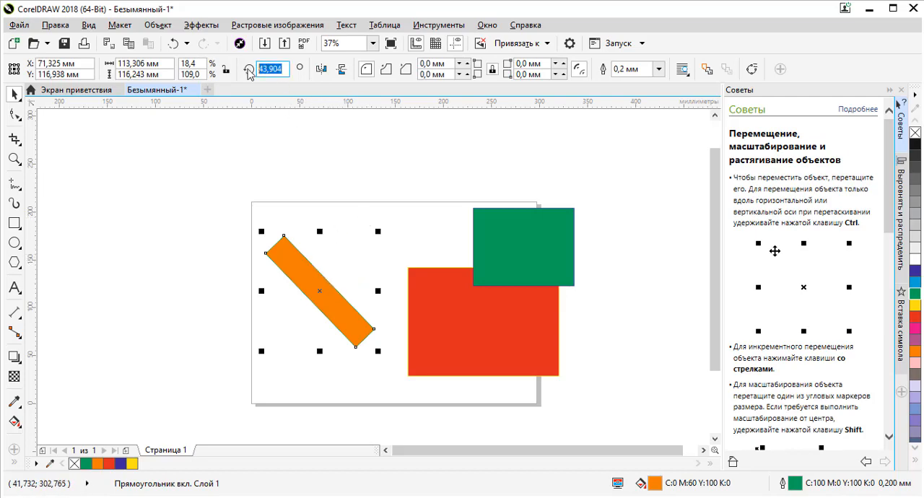
type("0")
key("Return")
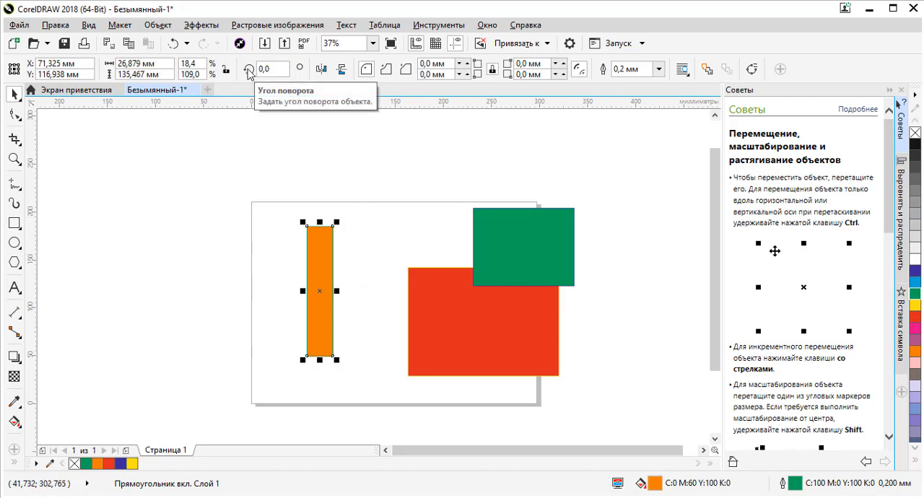
left_click_drag(303, 291, 192, 291)
left_click(302, 276)
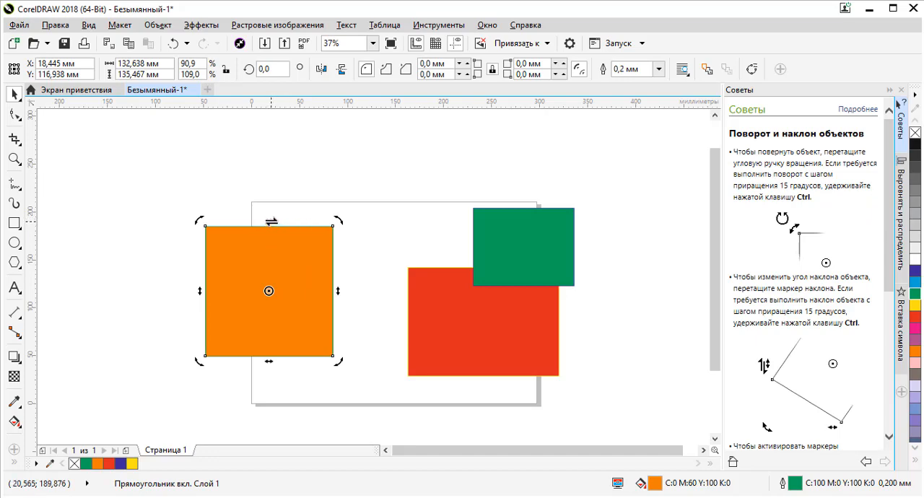
- Skew the orange rectangle horizontally to the right to about 217 mm overall width and vertically to about 246 mm overall height
left_click_drag(273, 220, 382, 231)
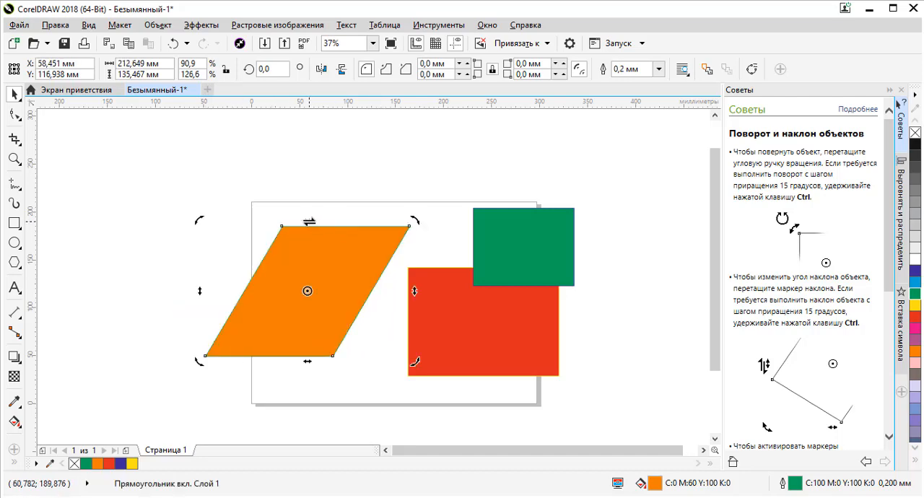
mouse_move(309, 221)
left_mouse_down()
mouse_move(239, 219)
mouse_move(313, 221)
left_mouse_up()
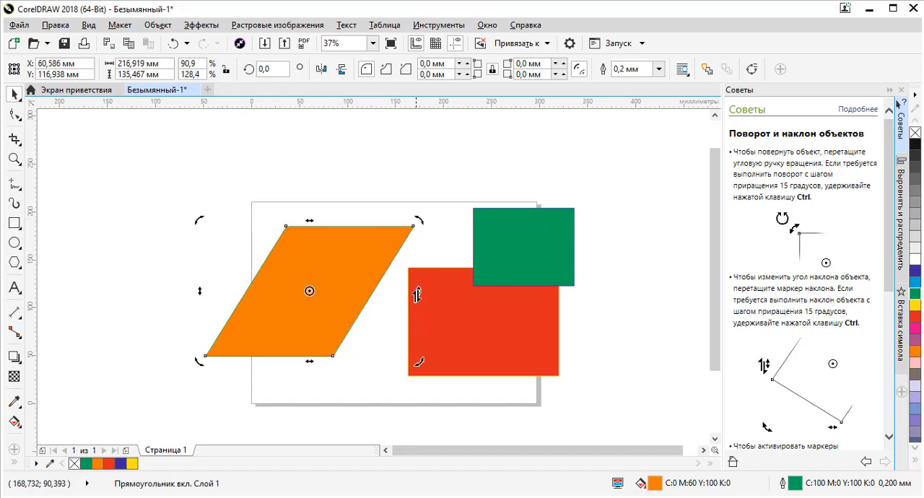
left_click_drag(417, 289, 416, 180)
- Skew the orange parallelogram's upper edge to the left to an overall width of about 128 mm
scroll(367, 303, "down", 3)
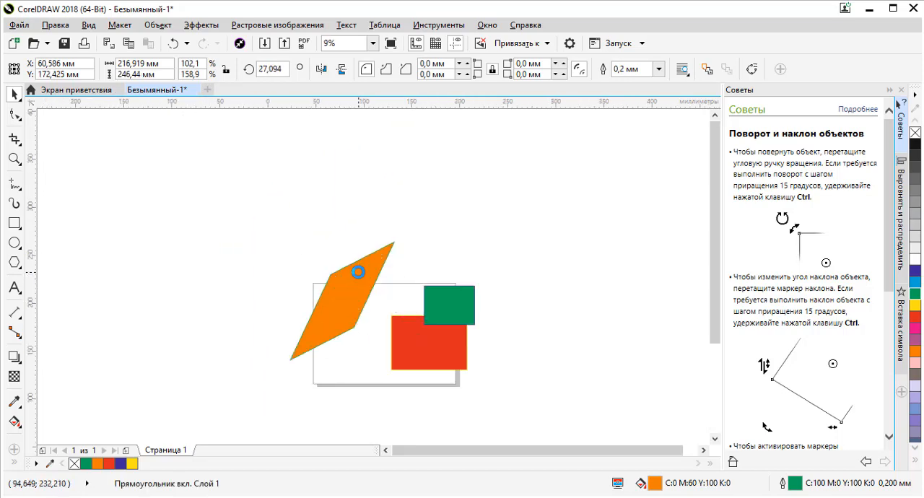
scroll(362, 269, "up", 4)
scroll(358, 275, "down", 5)
scroll(352, 281, "up", 3)
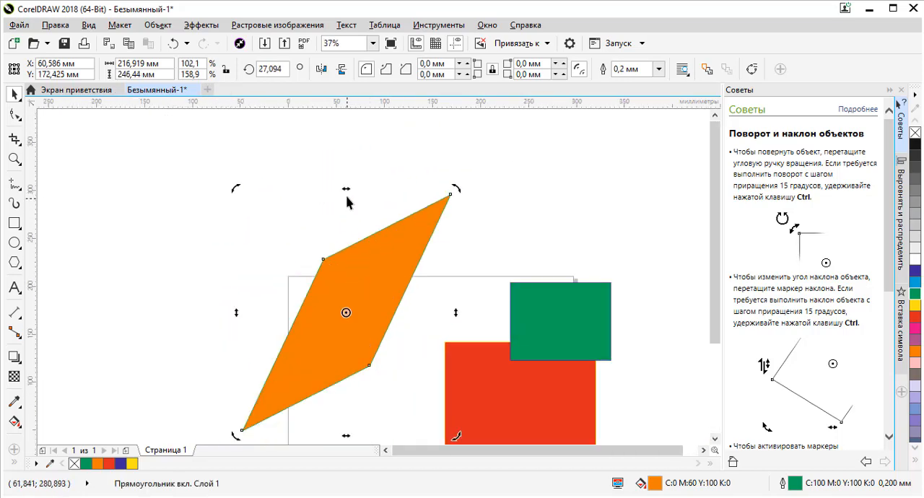
left_click_drag(344, 191, 201, 258)
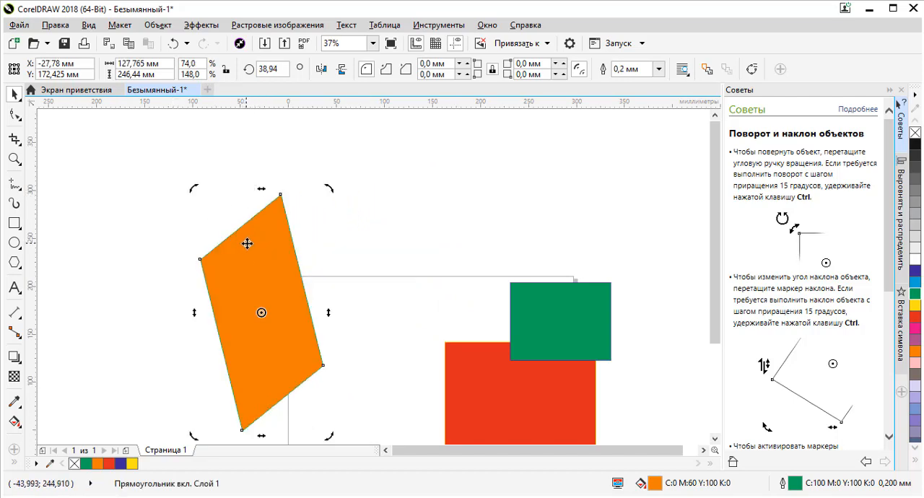
scroll(287, 243, "down", 3)
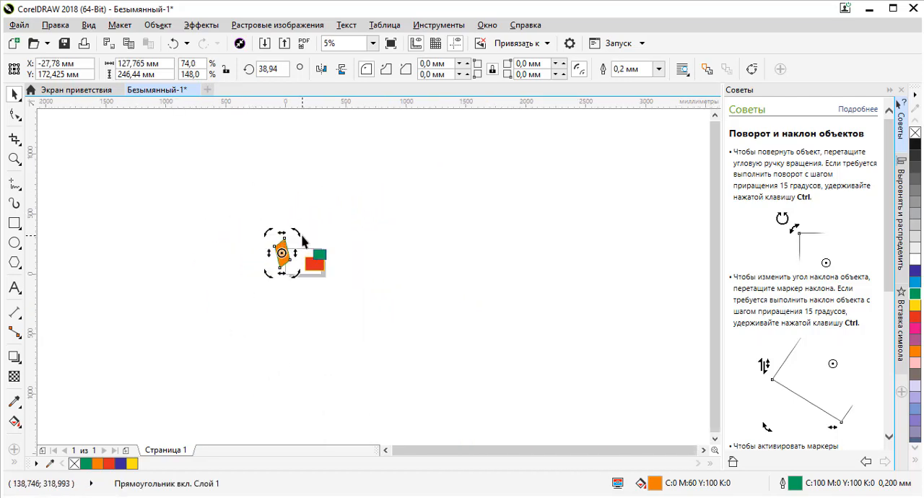
- Delete the orange parallelogram beside the page
left_click(304, 241)
left_click(285, 258)
scroll(285, 249, "up", 1)
scroll(285, 249, "up", 2)
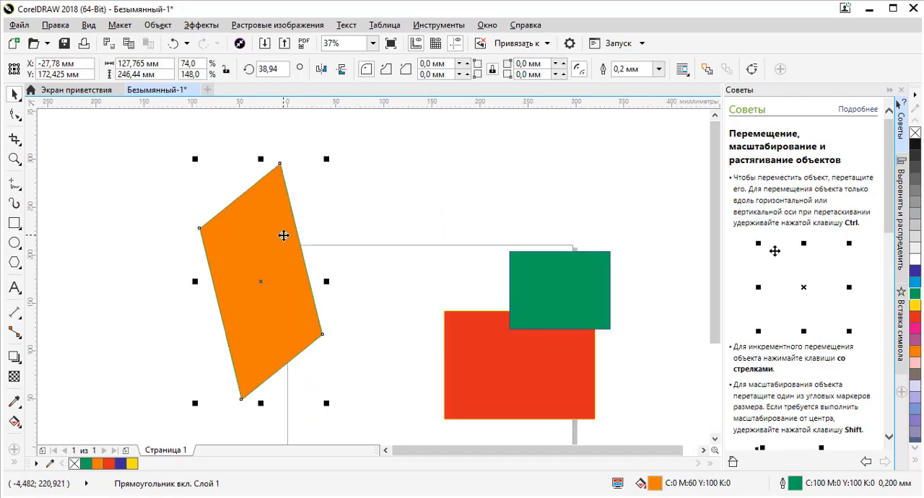
key("Delete")
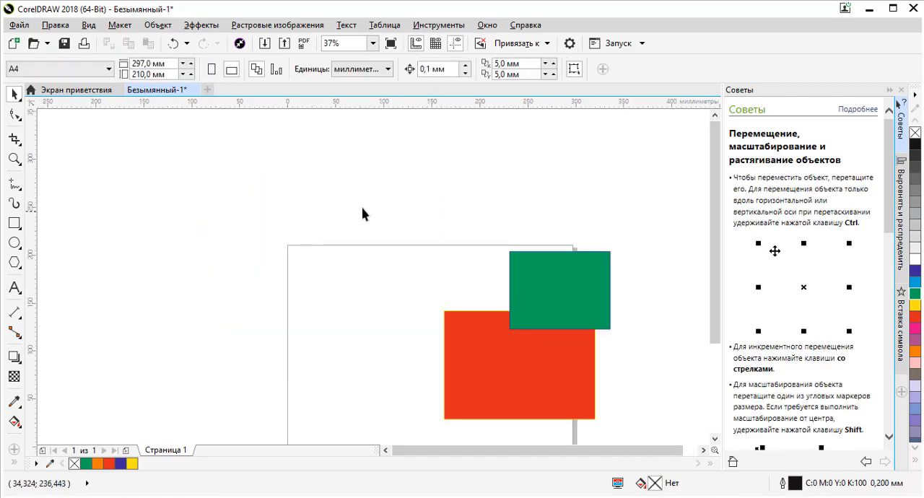
- Move the green rectangle onto the page to the left of the red one, centred at about X 99, Y 152 mm, and deselect it
scroll(395, 176, "down", 1)
left_click(484, 229)
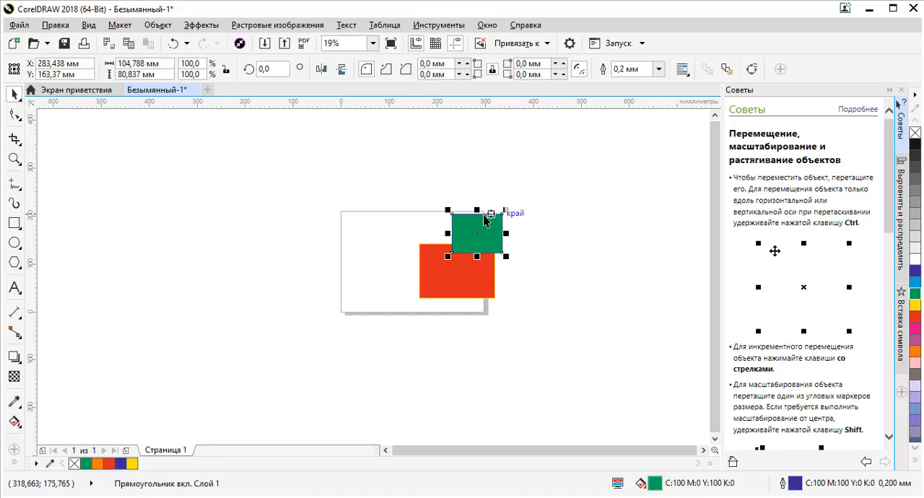
left_click_drag(485, 228, 395, 233)
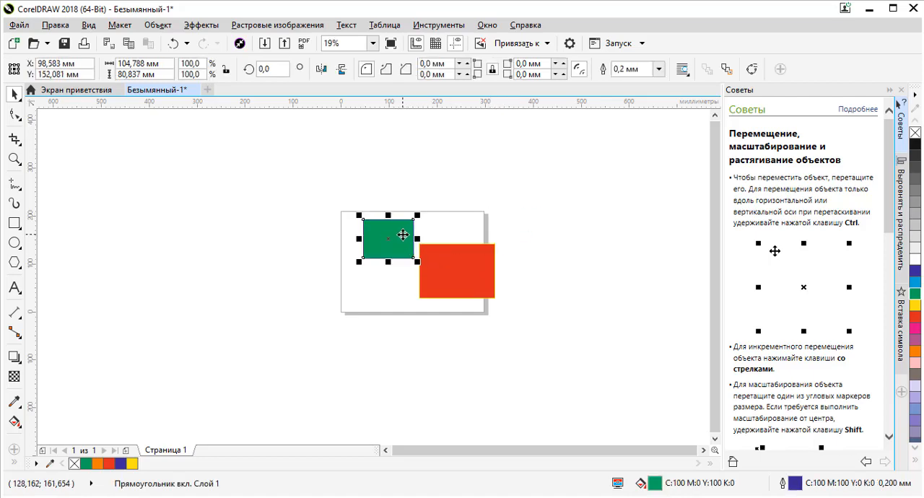
left_click(408, 192)
left_click(399, 242)
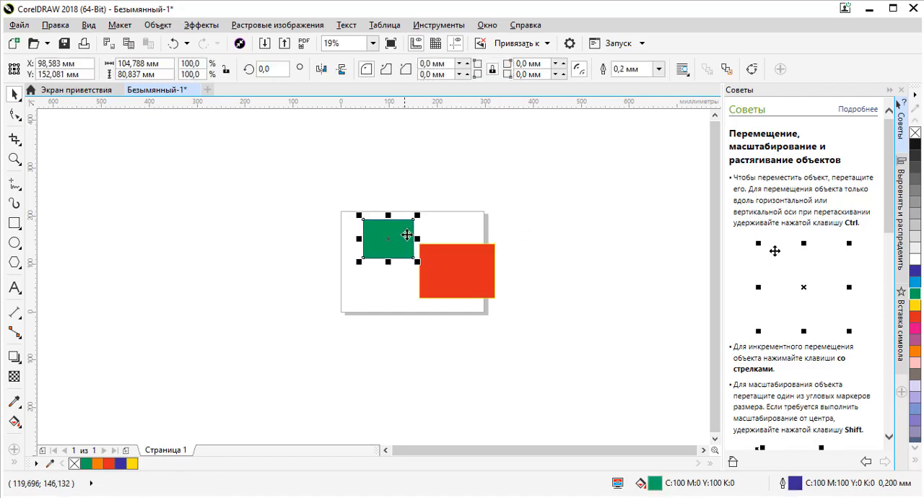
left_click(426, 202)
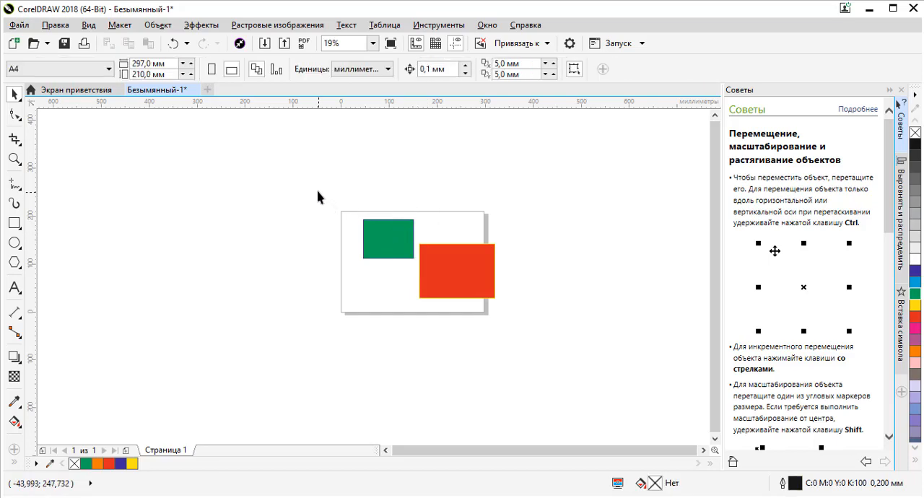
- Marquee-select only the green rectangle by enclosing it completely and the red one only partly, and deselect it
left_click_drag(333, 208, 431, 284)
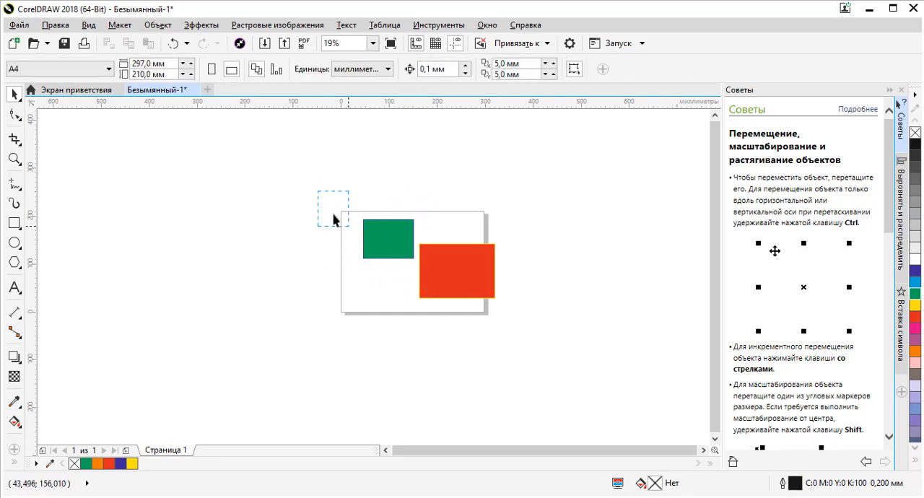
left_click_drag(333, 218, 317, 186)
left_click_drag(414, 267, 349, 219)
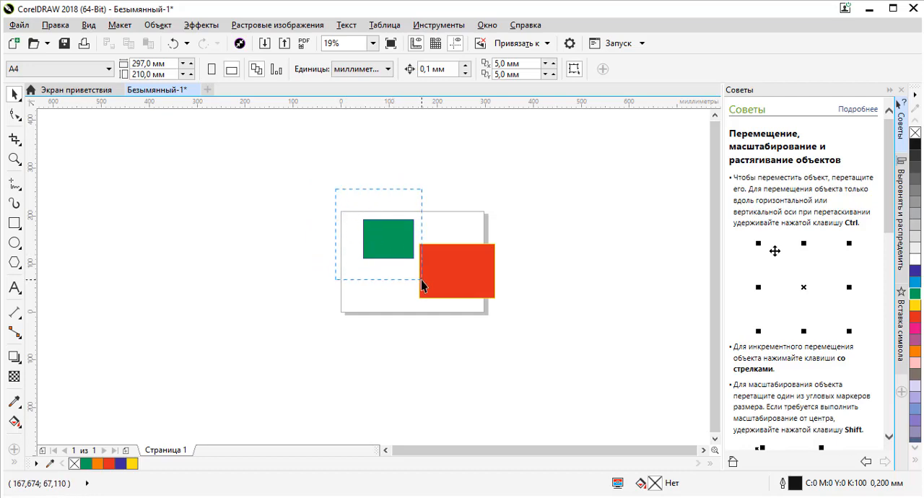
left_click_drag(421, 286, 422, 287)
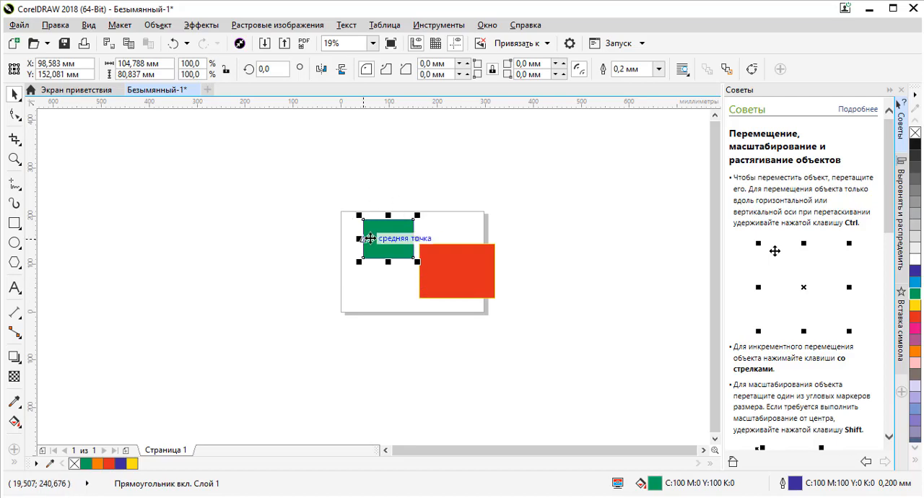
left_click(300, 200)
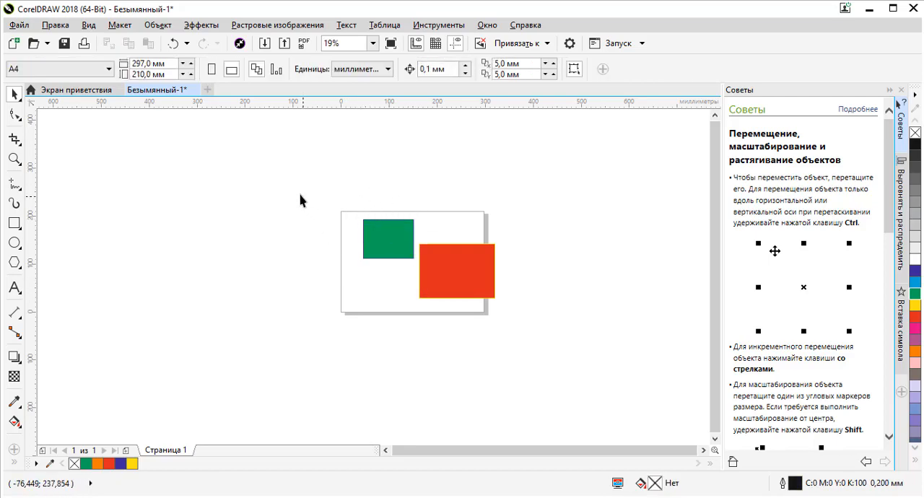
- Select the green and red rectangles, move them together fully onto the page and scale them to about 193 × 141 mm overall
left_click_drag(535, 316, 534, 314)
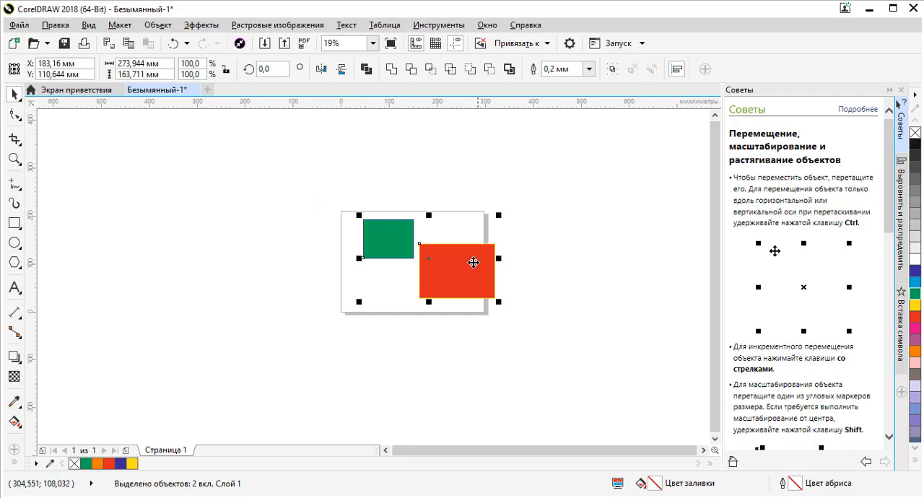
left_click_drag(473, 262, 453, 265)
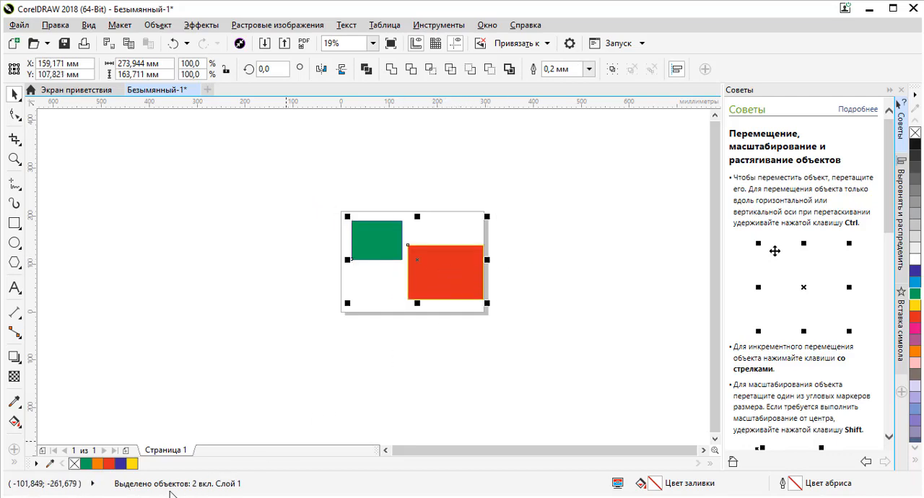
left_click_drag(489, 215, 470, 227)
left_click_drag(473, 264, 446, 263)
- Rotate both selected rectangles clockwise together and skew them horizontally to the right to about 226 × 230 mm overall
left_click(442, 257)
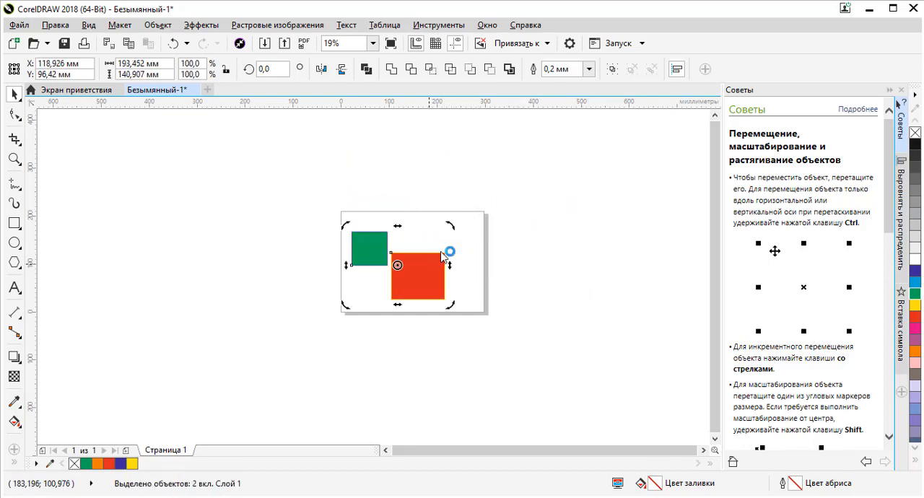
left_click_drag(450, 225, 465, 267)
left_click_drag(405, 207, 549, 209)
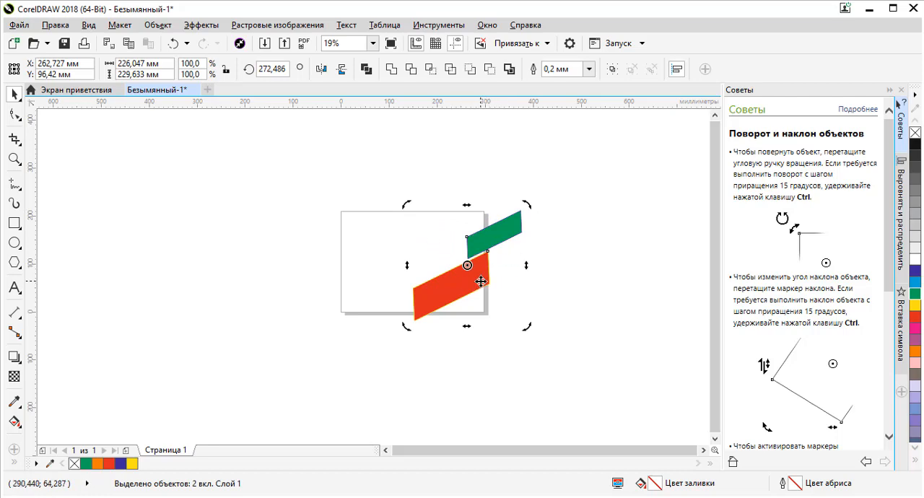
left_click(481, 282)
- Select all objects in the document and delete them
left_click(547, 233)
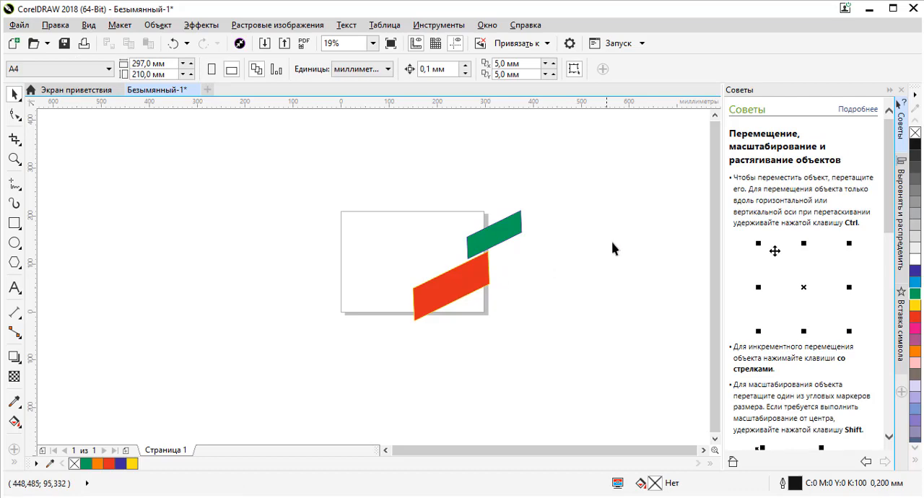
key("ctrl+a")
key("Delete")
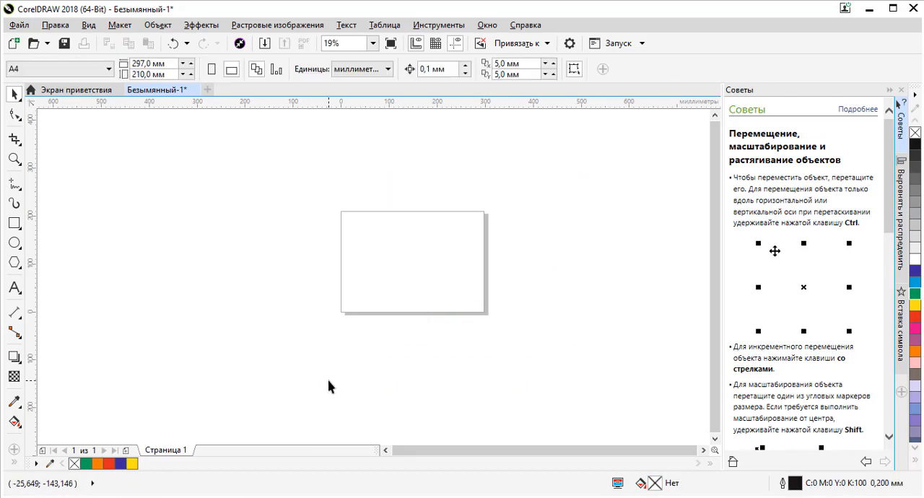
- Draw a rectangle about 127 × 100 mm mid-page and another, from its centre outward, about 217 × 135 mm above the page
left_click(15, 224)
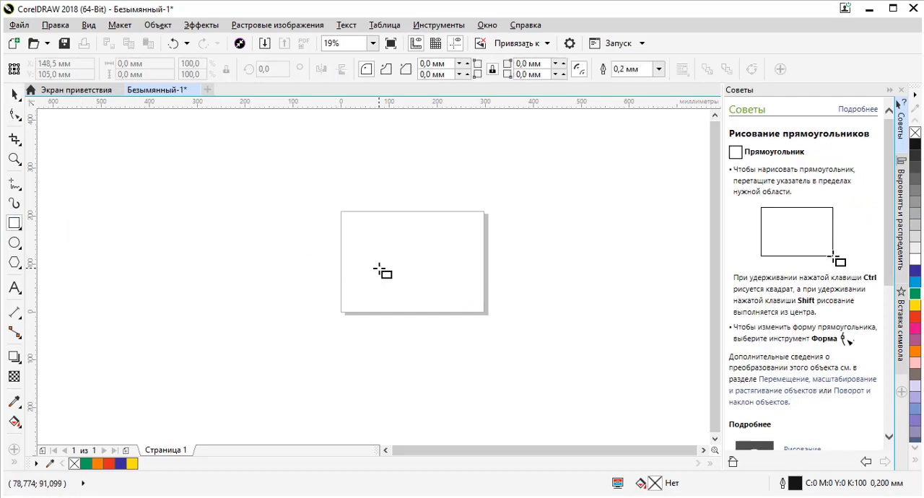
left_click_drag(382, 239, 442, 286)
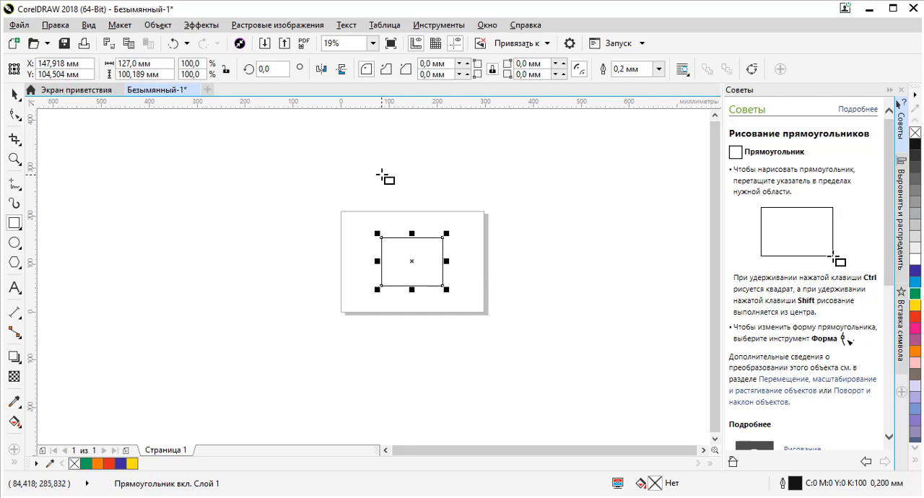
mouse_move(381, 175)
left_mouse_down()
mouse_move(446, 214)
mouse_move(462, 178)
mouse_move(465, 214)
mouse_move(478, 226)
mouse_move(445, 213)
mouse_move(478, 223)
mouse_move(451, 209)
mouse_move(486, 246)
mouse_move(434, 208)
left_mouse_up()
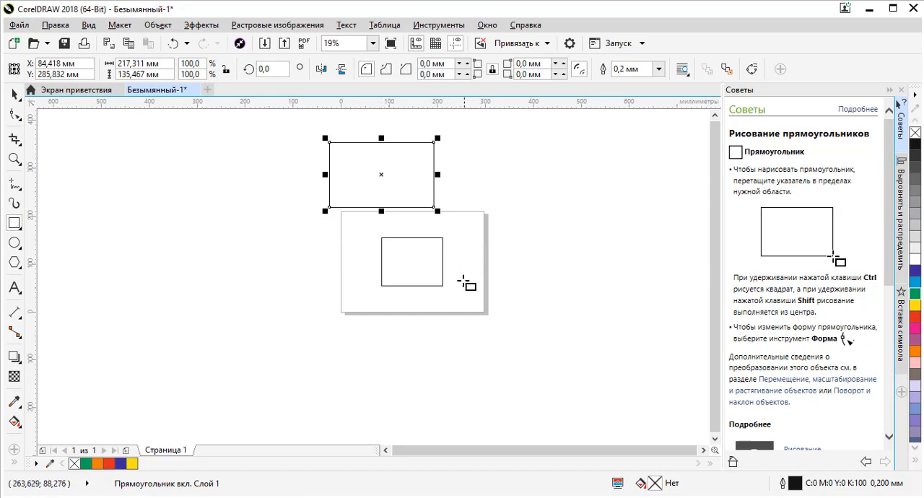
- Draw squares of about 209 mm over the page's right edge, 62 mm at its left edge, and, from the centre outward, 229 mm at its lower edge
mouse_move(454, 292)
left_mouse_down()
mouse_move(493, 264)
mouse_move(532, 181)
mouse_move(491, 212)
mouse_move(455, 278)
mouse_move(505, 221)
mouse_move(551, 181)
mouse_move(538, 208)
mouse_move(578, 167)
mouse_move(537, 191)
left_mouse_up()
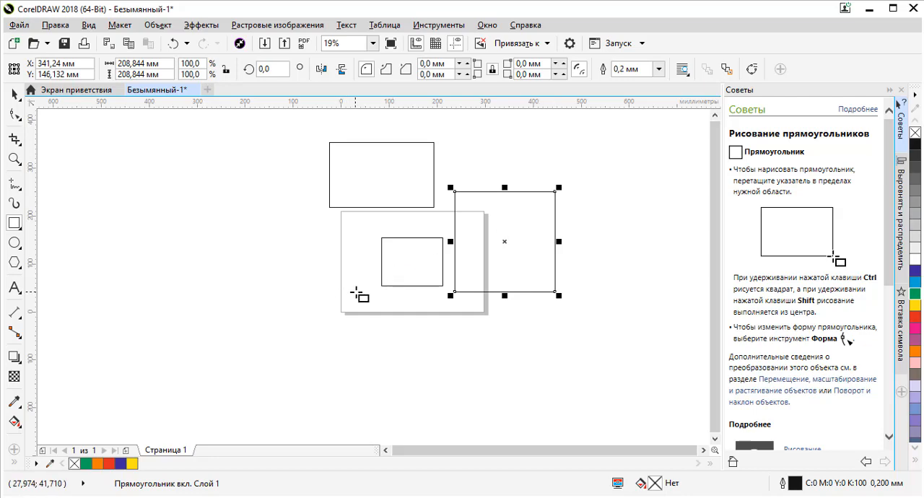
left_click_drag(340, 284, 370, 255)
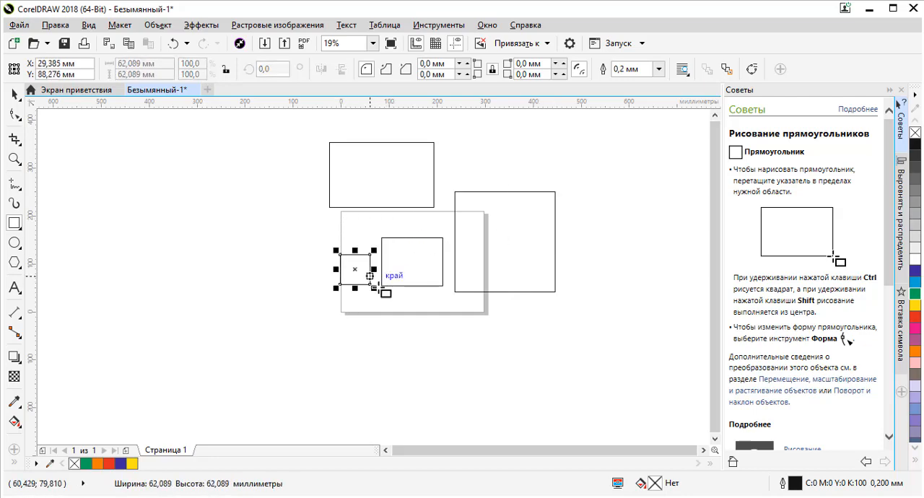
mouse_move(426, 307)
left_mouse_down()
mouse_move(491, 295)
mouse_move(454, 325)
mouse_move(491, 275)
mouse_move(466, 302)
mouse_move(480, 291)
left_mouse_up()
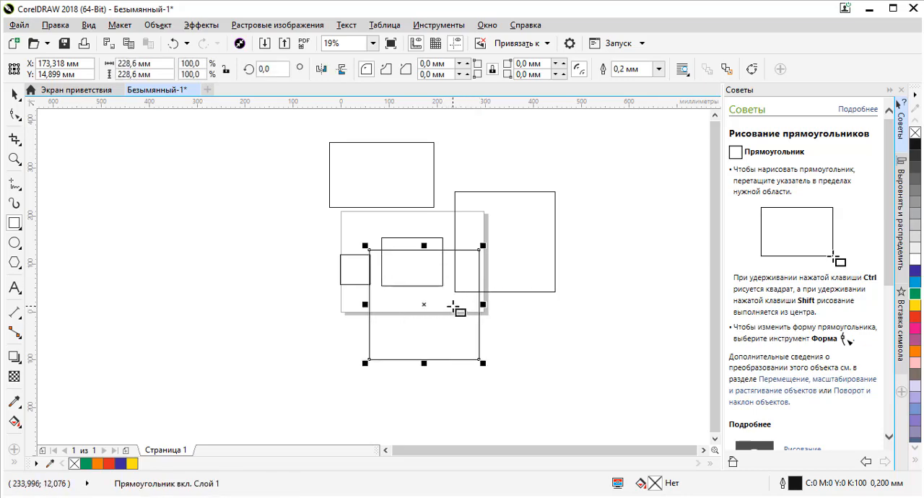
- Marquee-select all five drawn rectangles and squares together with the Pick tool, and deselect them
left_click(16, 96)
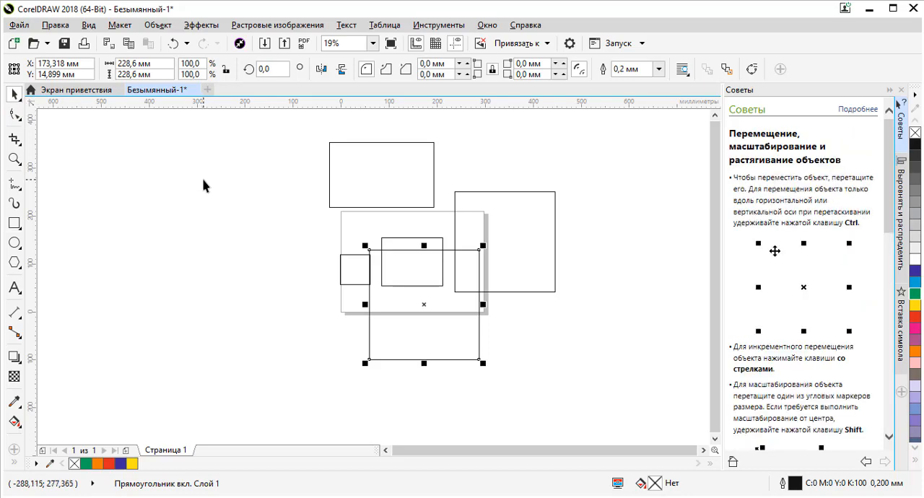
left_click(244, 147)
left_click_drag(307, 170, 602, 394)
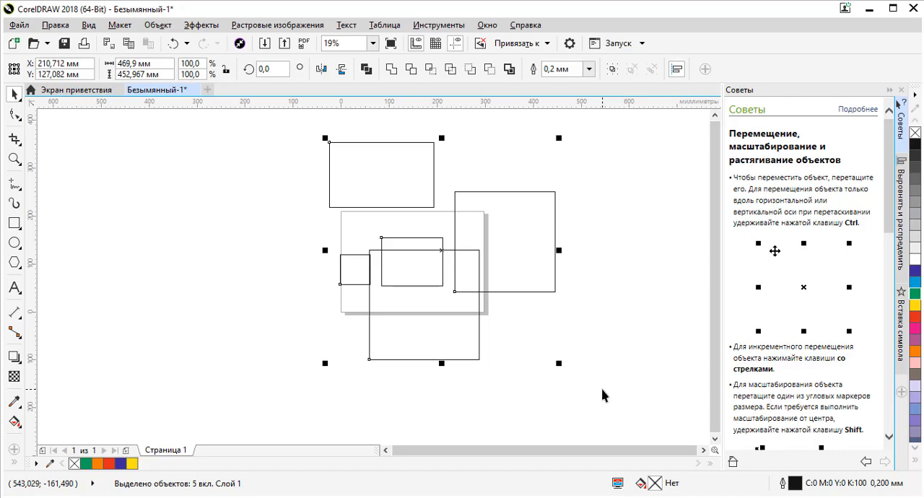
left_click(568, 238)
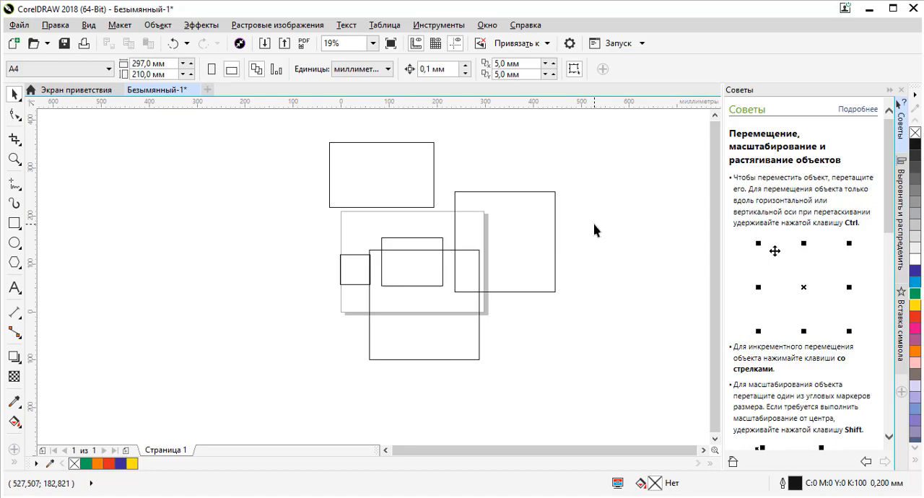
- Delete the large square overlapping the page's right edge
left_click(524, 209)
right_click(528, 225)
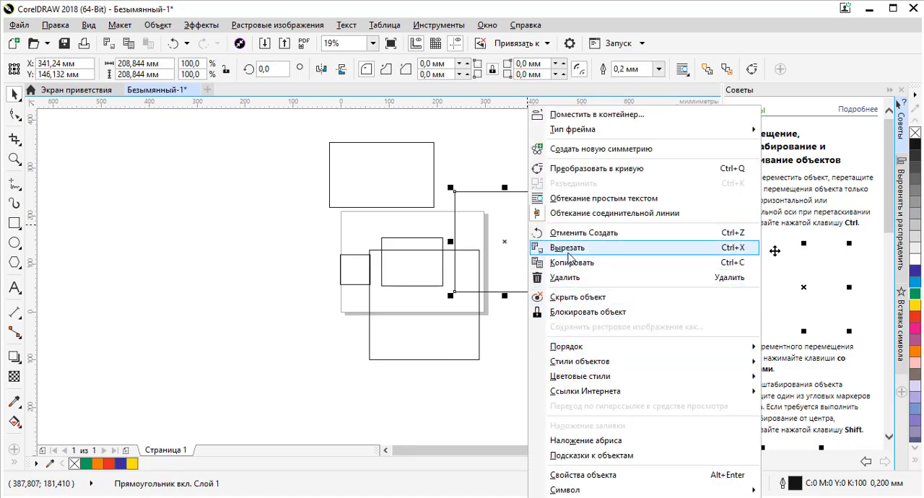
left_click(568, 278)
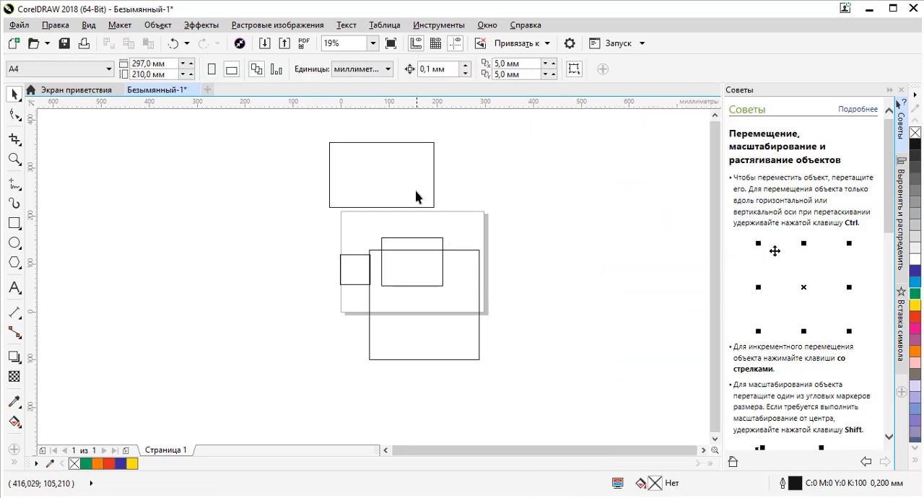
- Delete the rectangle above the page and the three remaining shapes on the page
left_click(433, 185)
key("Delete")
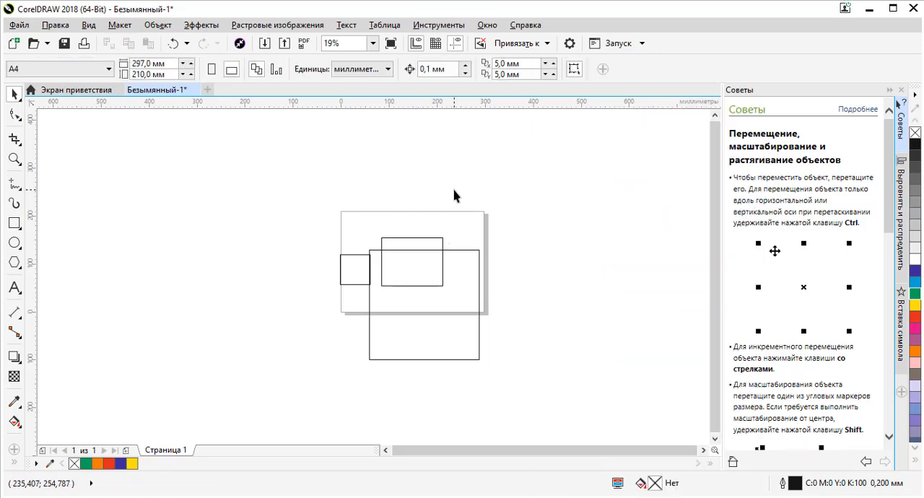
left_click_drag(538, 178, 300, 395)
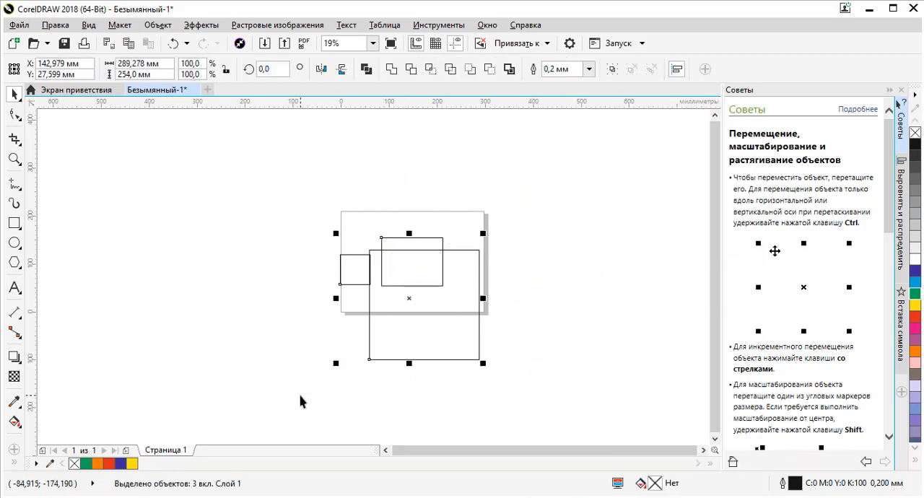
key("Delete")
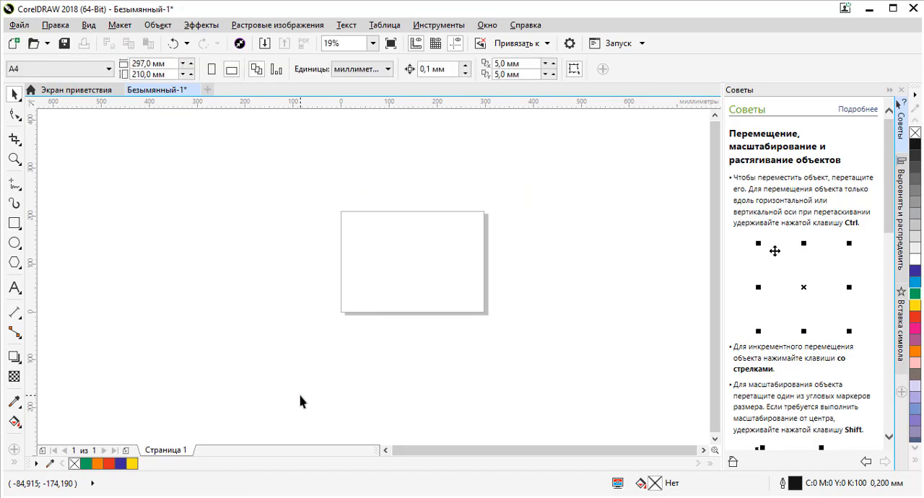